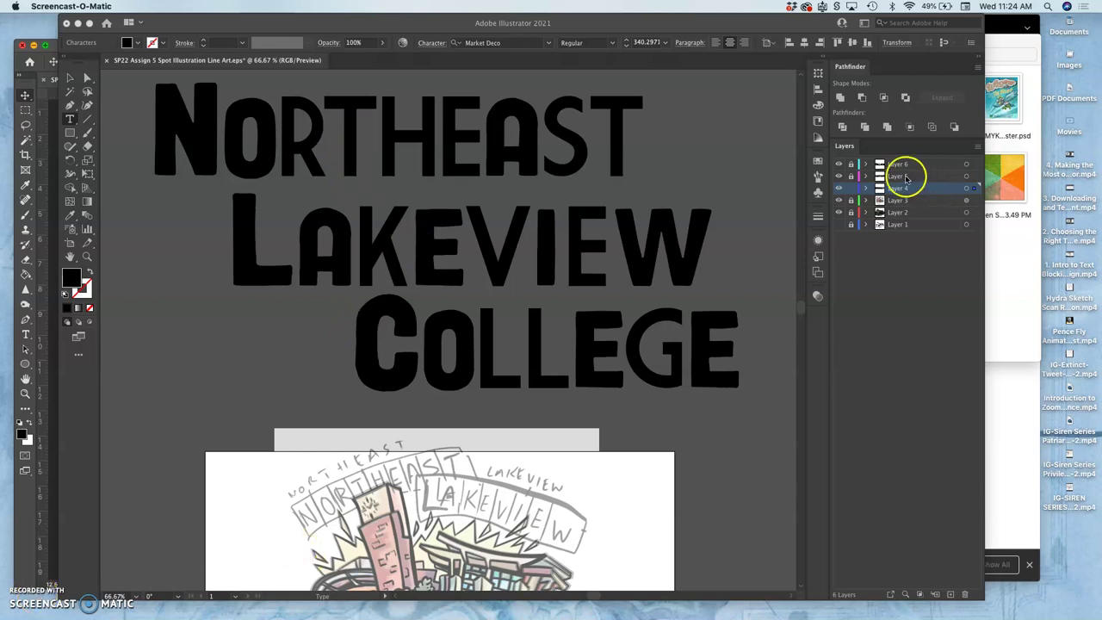
# Hide Layer 6 and show it again to check which word it holds.
pyautogui.click(839, 163)
pyautogui.click(839, 164)
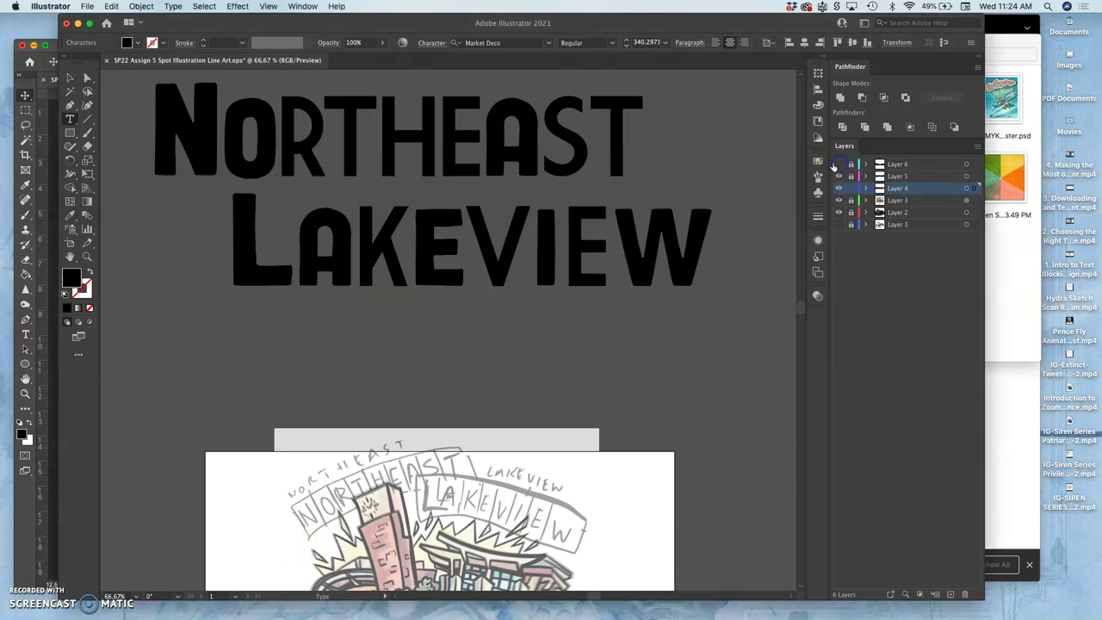
pyautogui.click(838, 163)
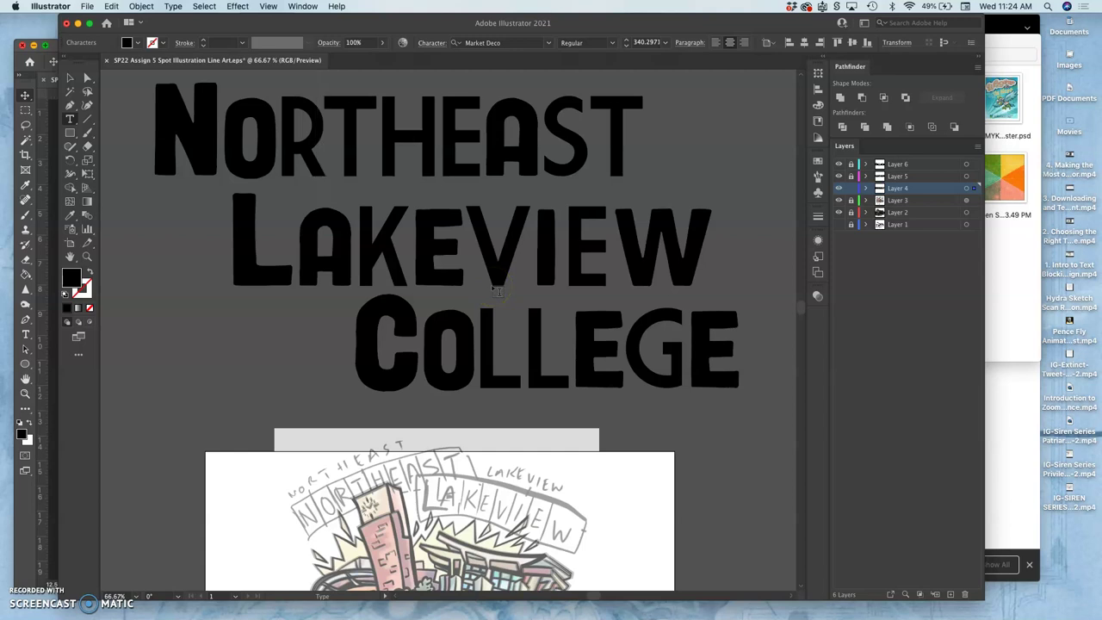
# Try to scale down the NORTHEAST lettering on Layer 4 from its corner.
pyautogui.click(850, 189)
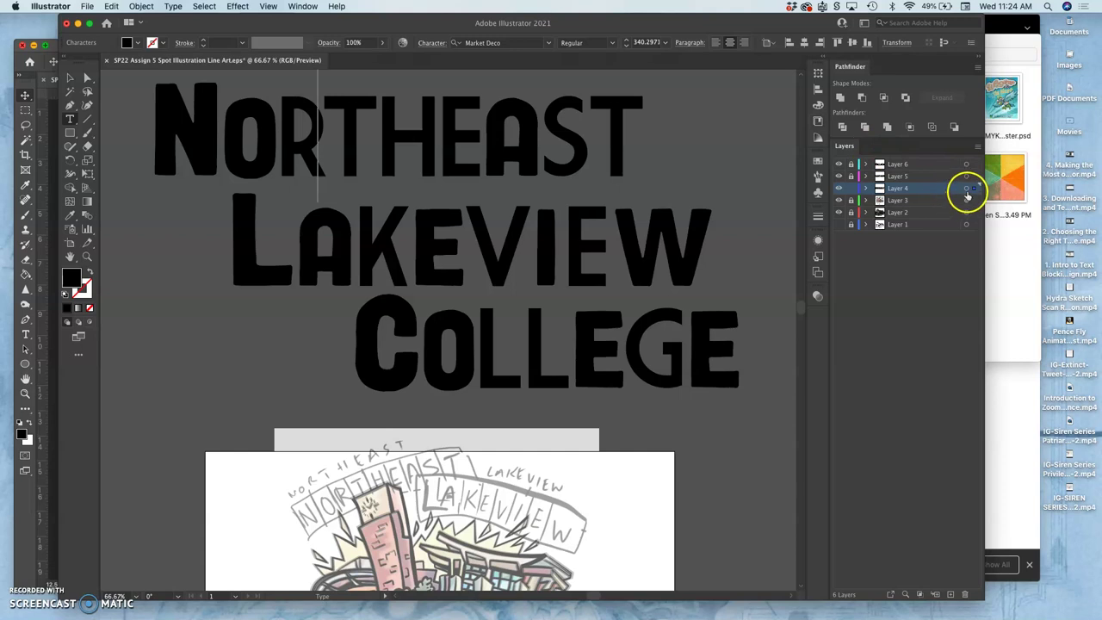
pyautogui.click(967, 189)
pyautogui.click(69, 79)
pyautogui.scroll(2, 668, 168)
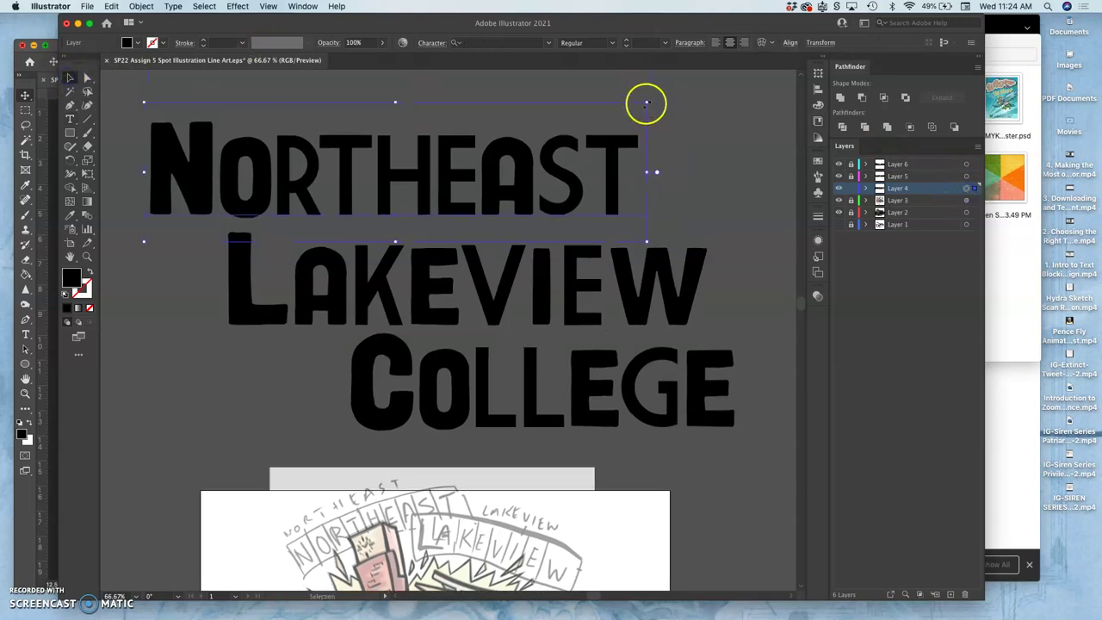
pyautogui.moveTo(645, 102); pyautogui.dragTo(546, 218)
pyautogui.press('super+z')
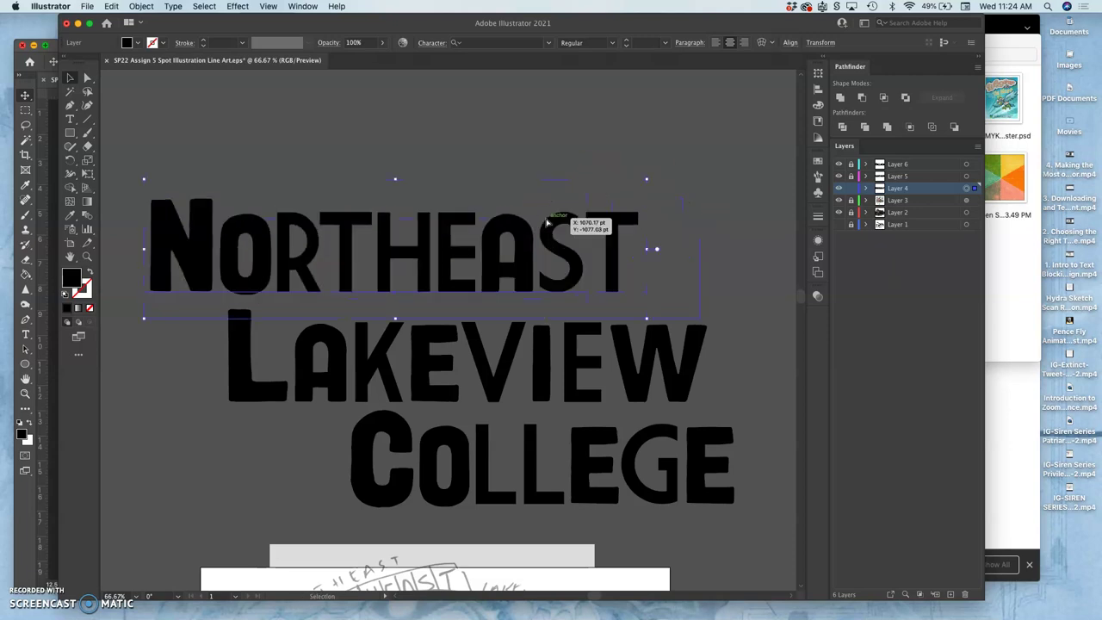
pyautogui.scroll(-3, 559, 281)
pyautogui.scroll(-3, 558, 284)
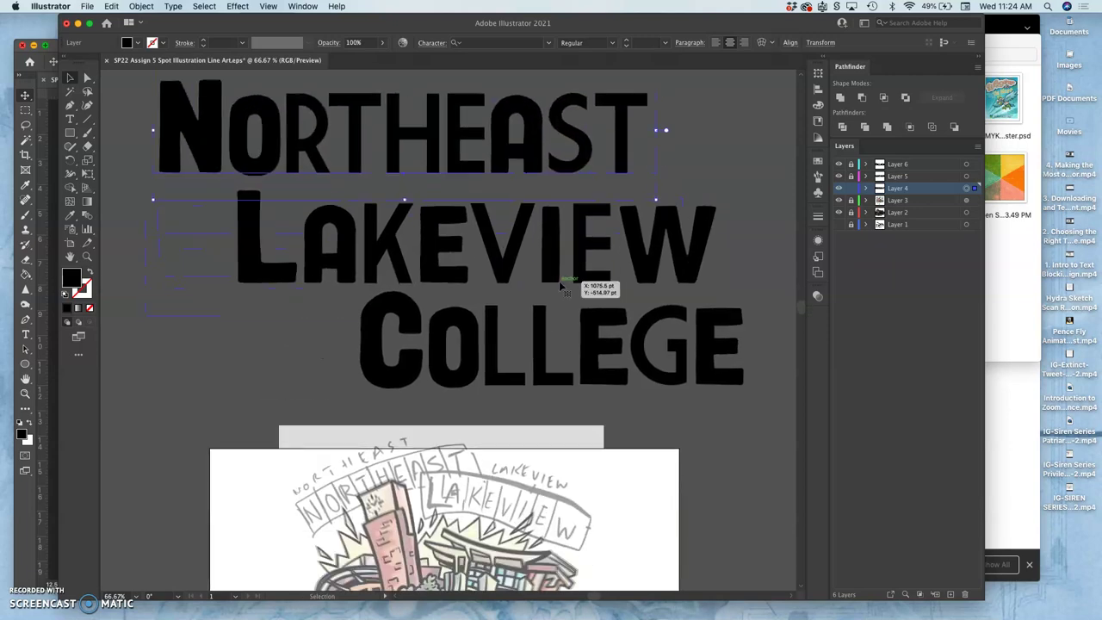
# Switch to Photoshop to review the curved NORTHEAST text samples, and return to the Illustrator line art to compare its sketched lettering.
pyautogui.click(54, 180)
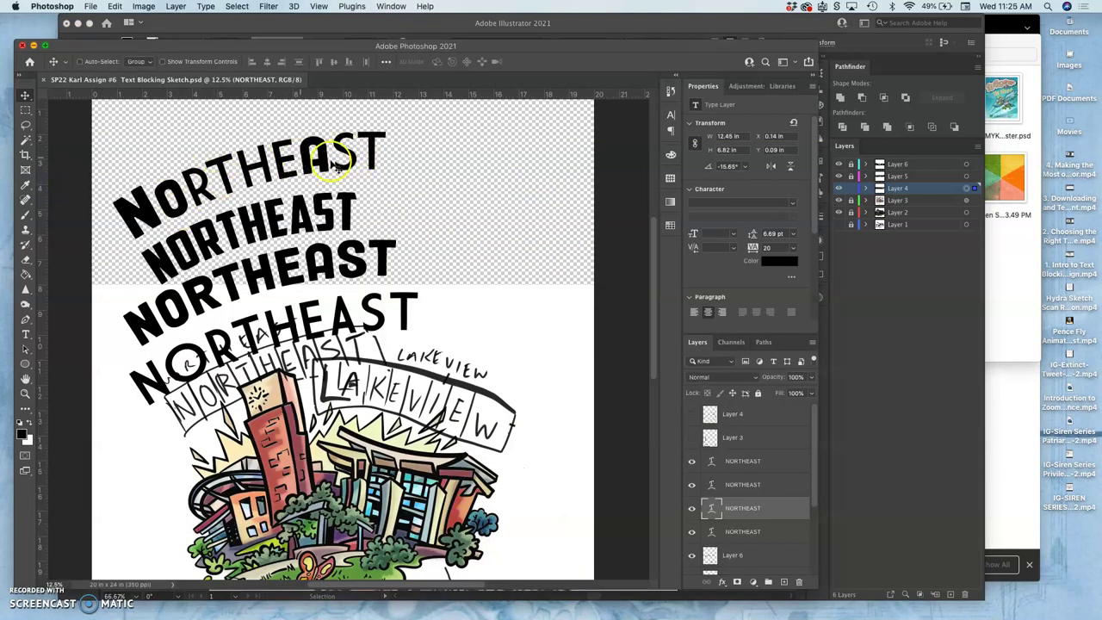
pyautogui.click(934, 310)
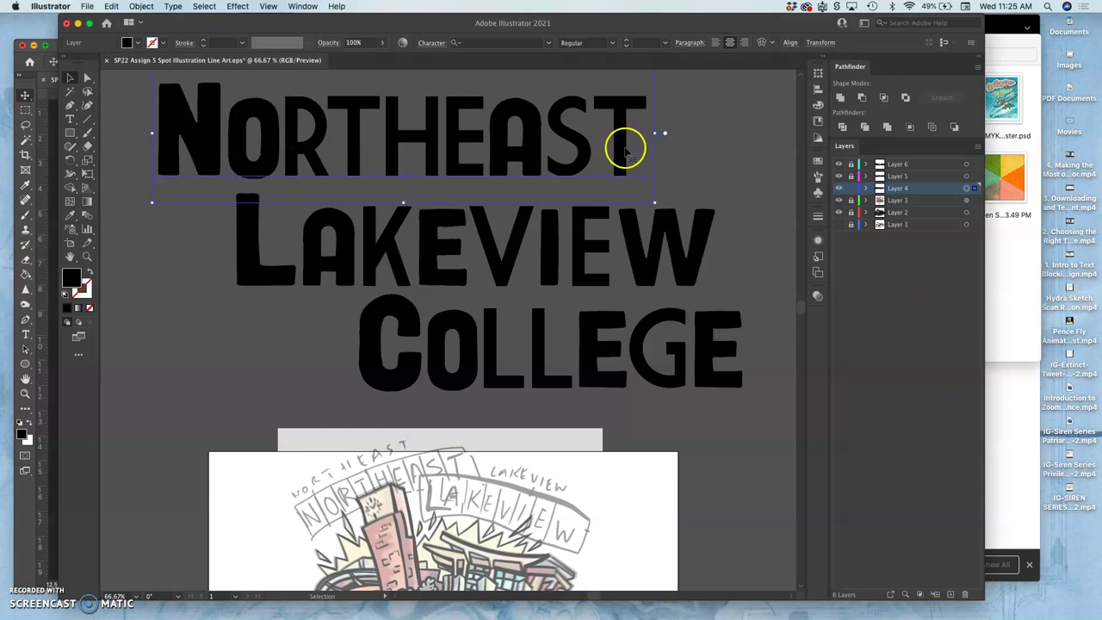
pyautogui.scroll(-2, 480, 296)
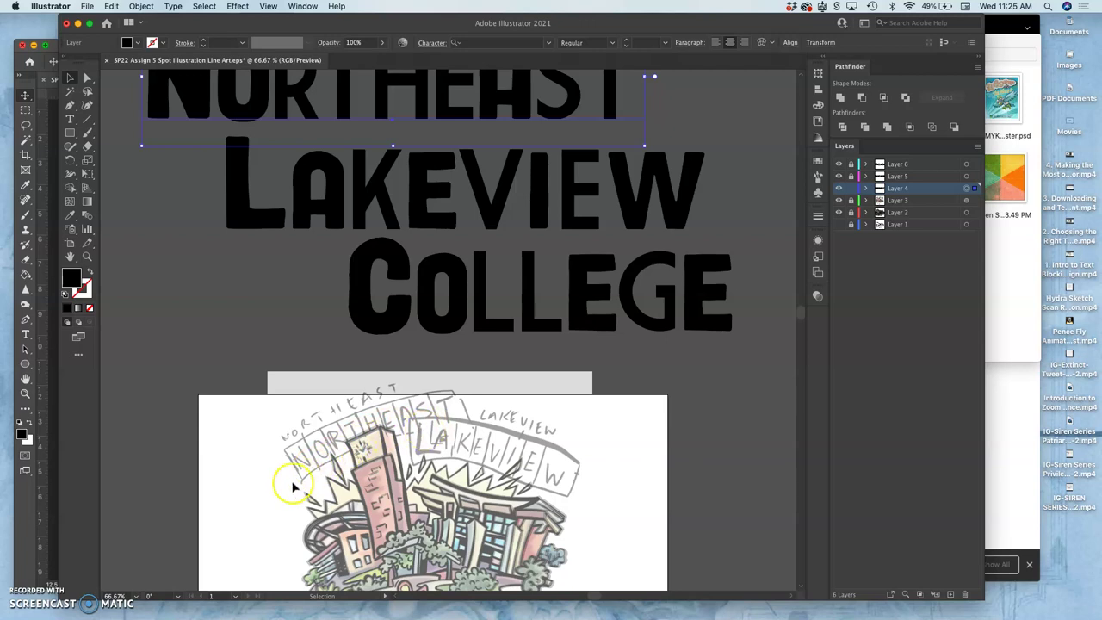
pyautogui.scroll(1, 449, 439)
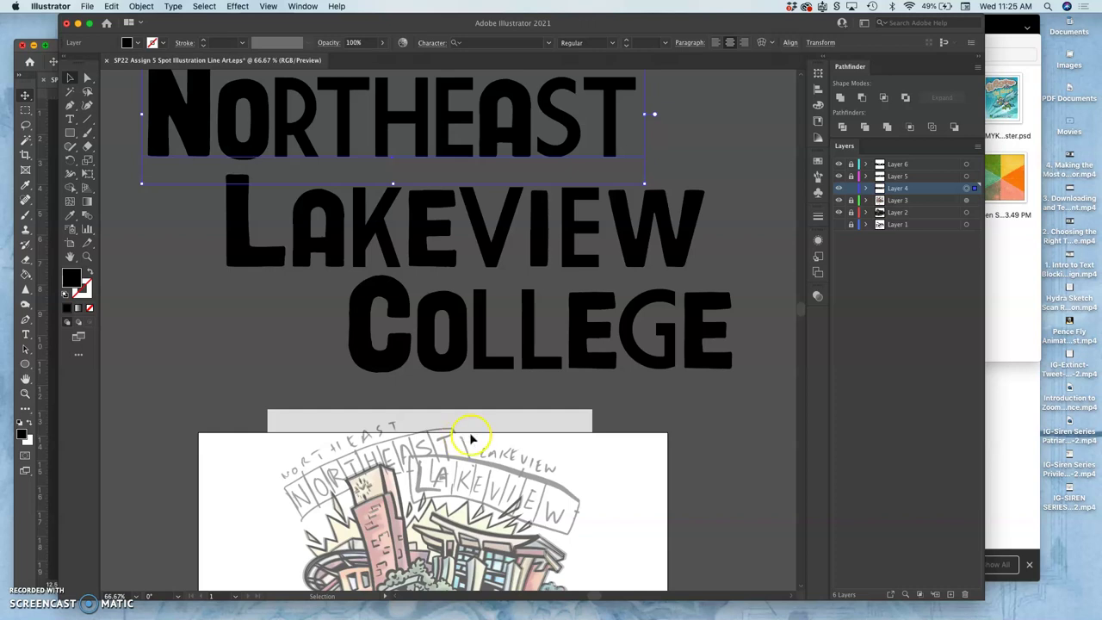
# Lock Layer 4 and add a new layer above Layer 6.
pyautogui.click(850, 188)
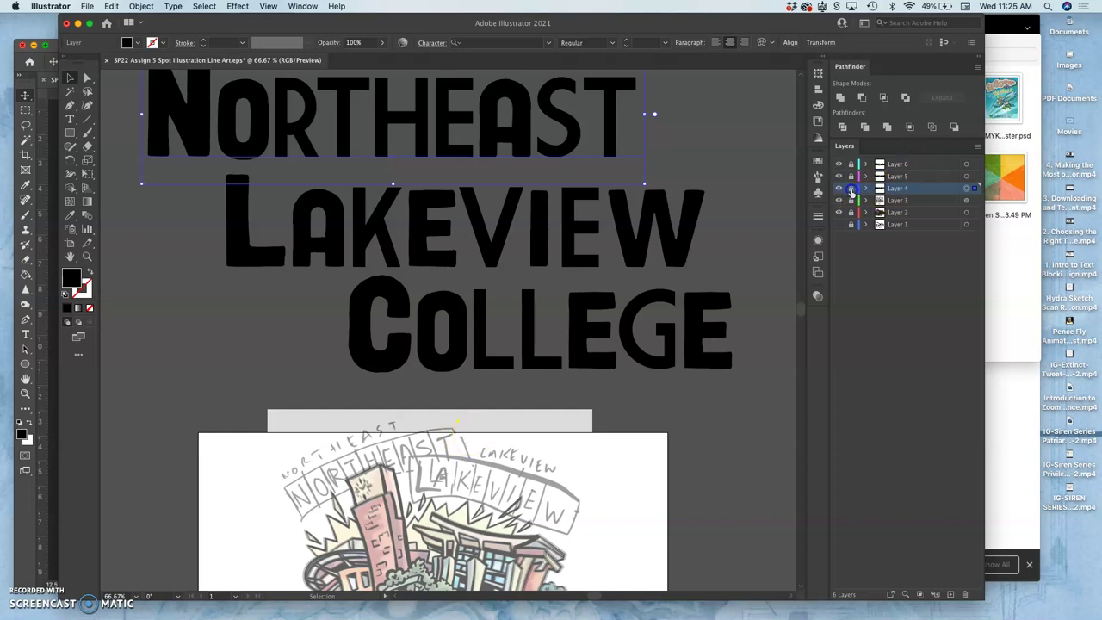
pyautogui.click(898, 167)
pyautogui.click(951, 594)
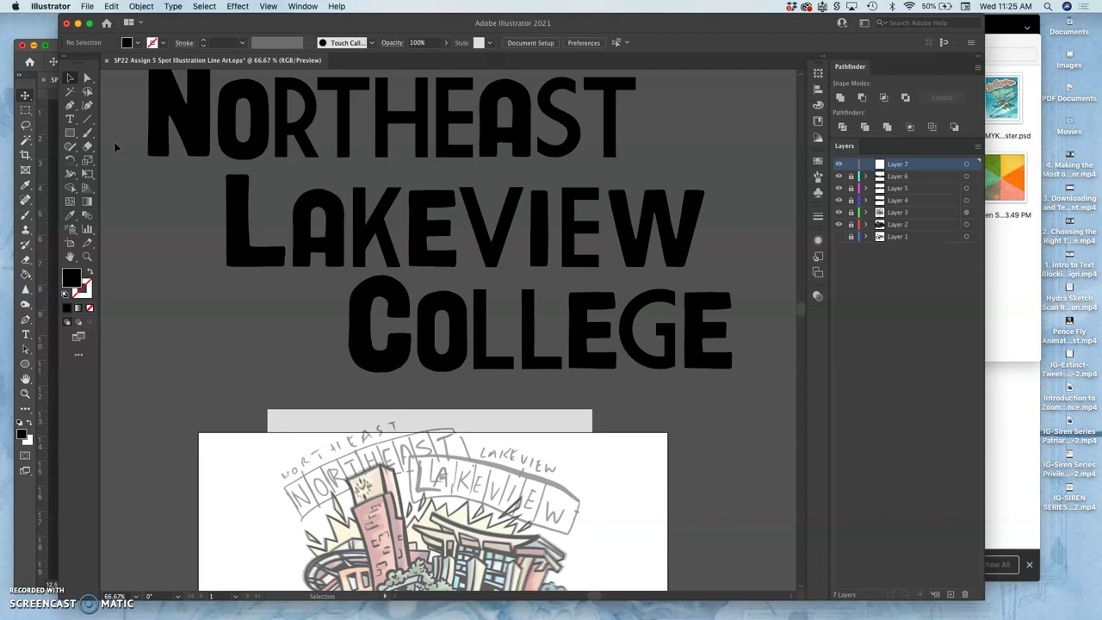
# With the Pencil tool and no fill, draw a curved path along the base of the sketched NORTHEAST lettering.
pyautogui.click(87, 136)
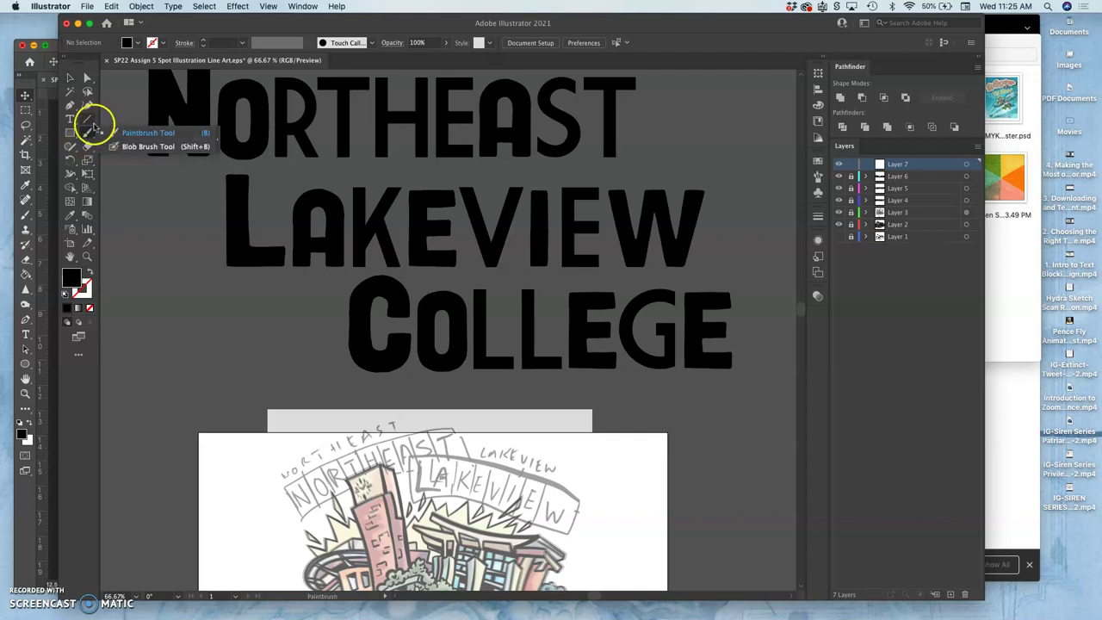
pyautogui.click(72, 146)
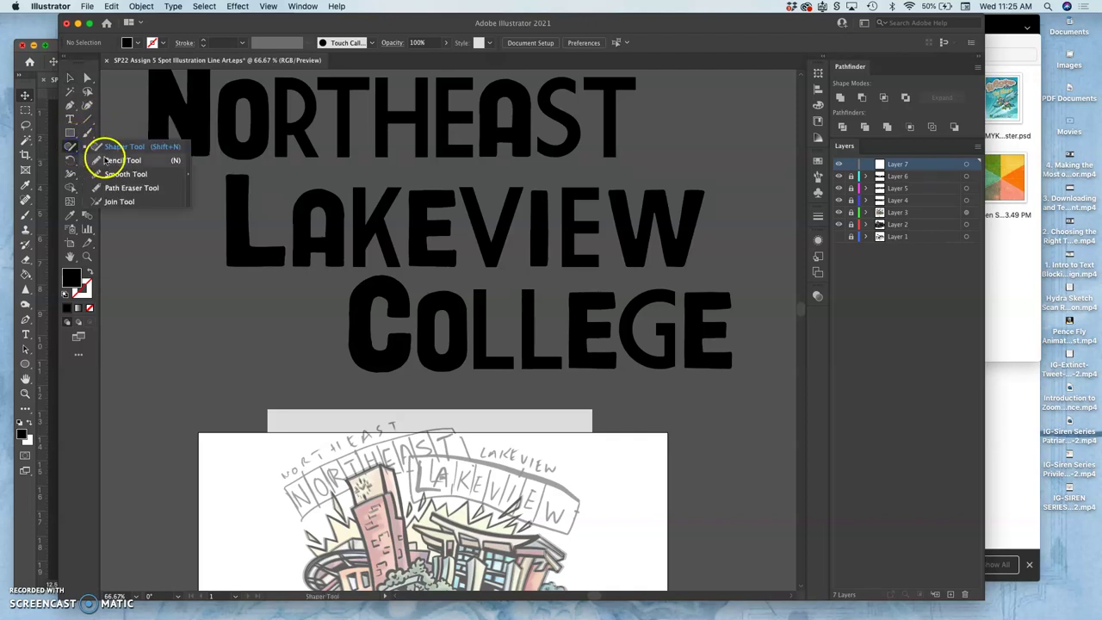
pyautogui.click(102, 160)
pyautogui.scroll(-5, 228, 446)
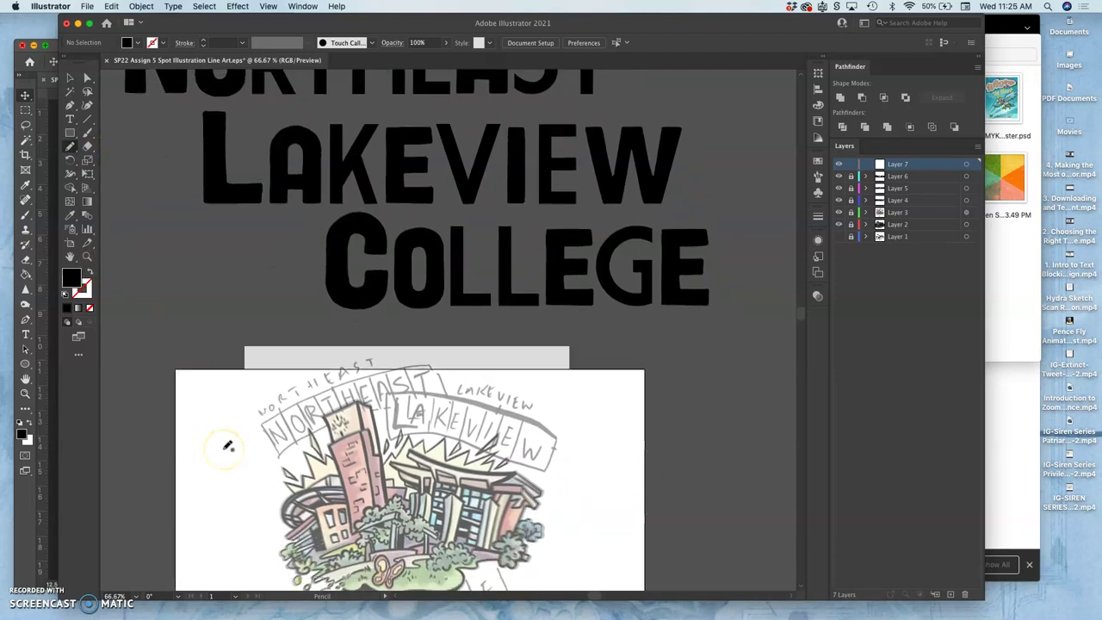
pyautogui.click(89, 308)
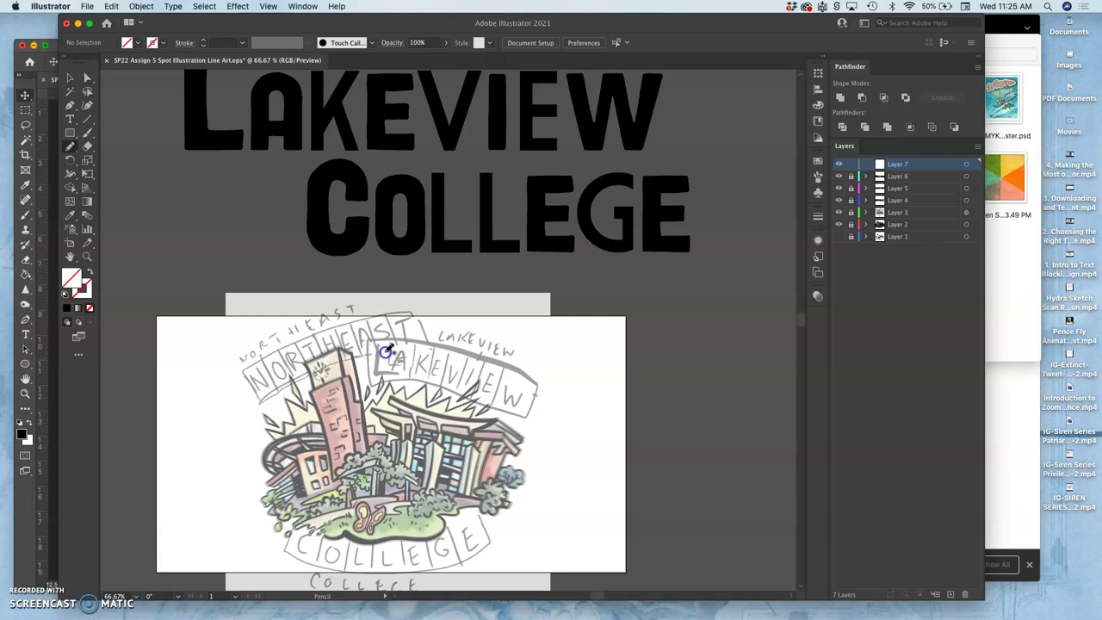
pyautogui.moveTo(423, 348); pyautogui.dragTo(423, 348)
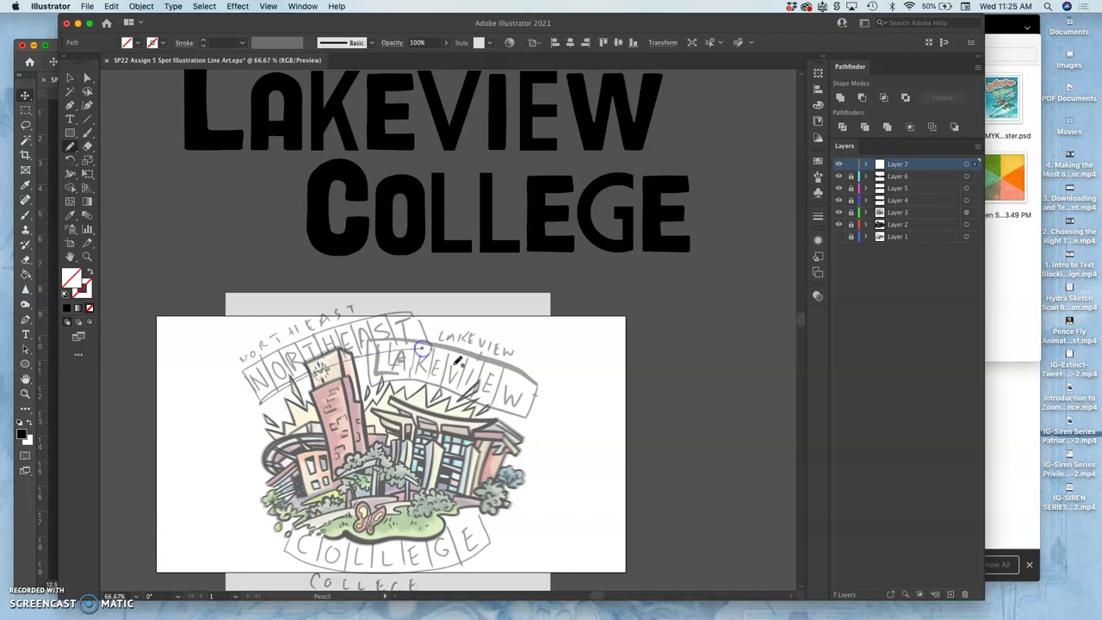
# Turn the drawn curve into a text path with the Type on a Path tool, starting near its lower end.
pyautogui.press('super+equal')
pyautogui.press('super+equal')
pyautogui.press('super+equal')
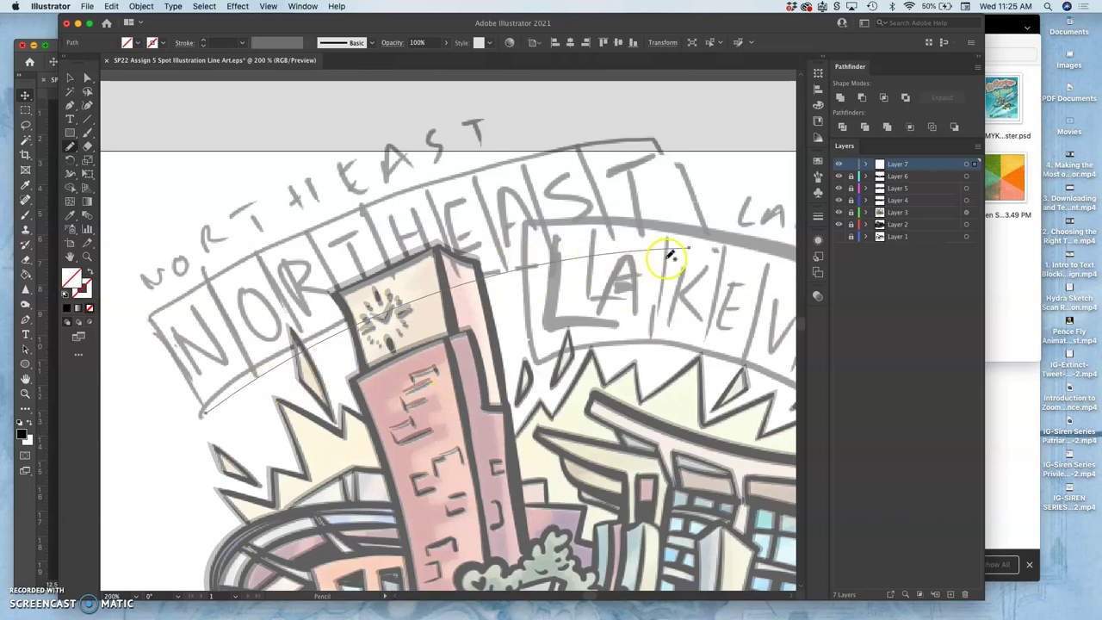
pyautogui.press('super+minus')
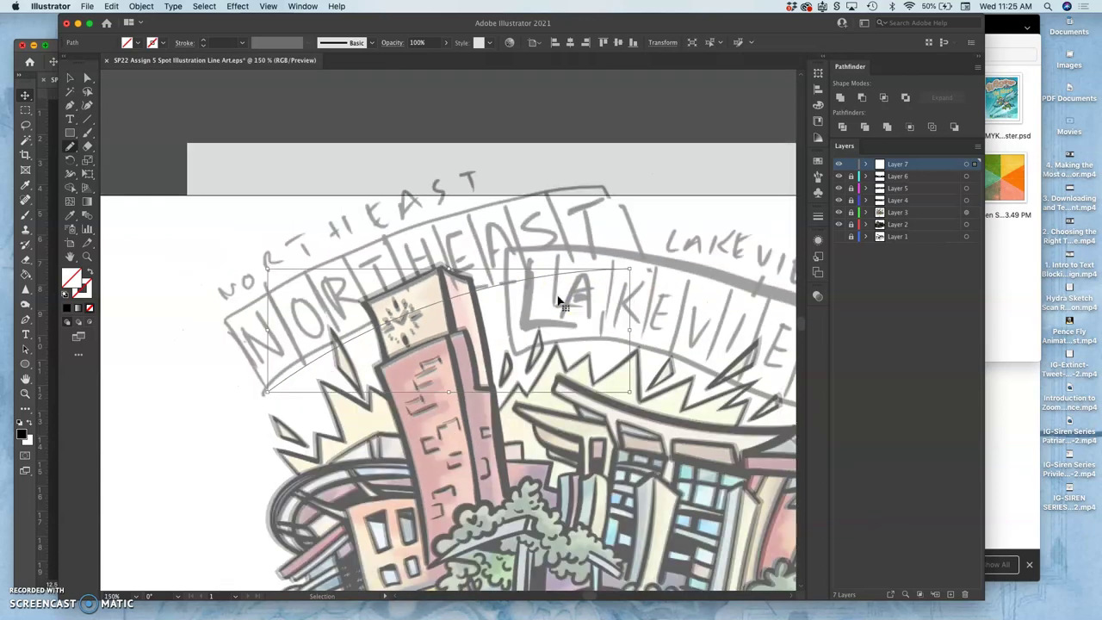
pyautogui.press('super+minus')
pyautogui.click(71, 121)
pyautogui.click(70, 120)
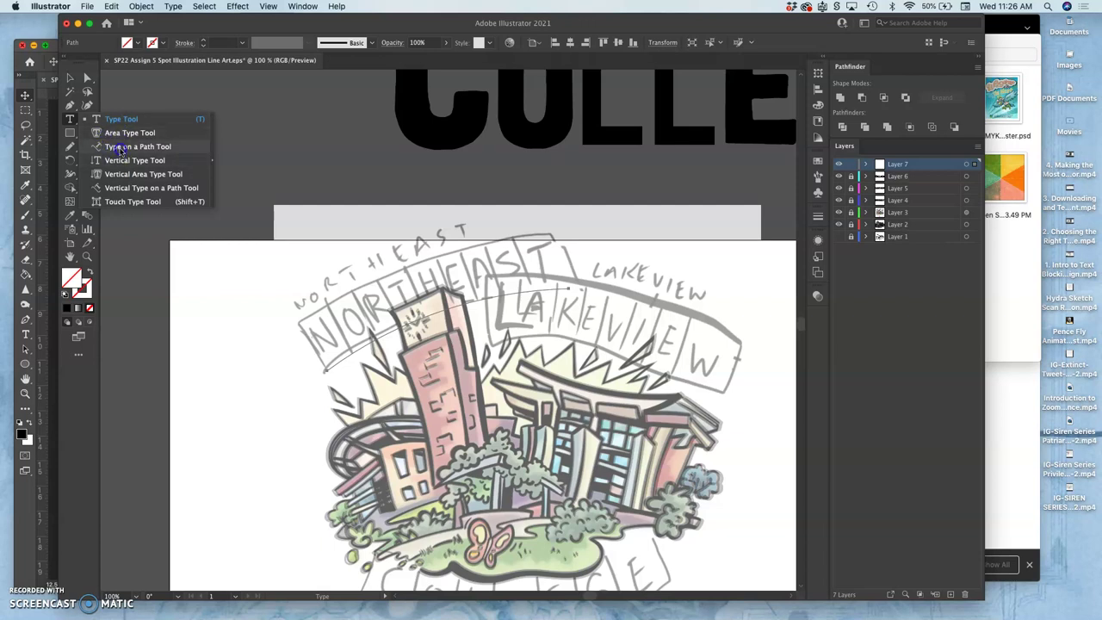
pyautogui.click(119, 148)
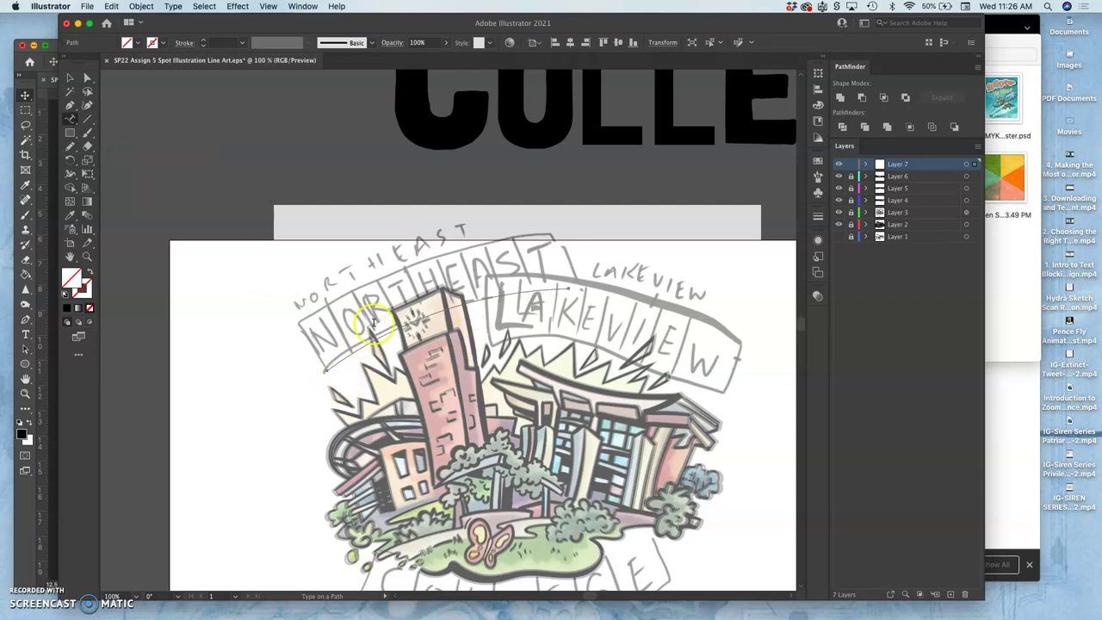
pyautogui.click(340, 360)
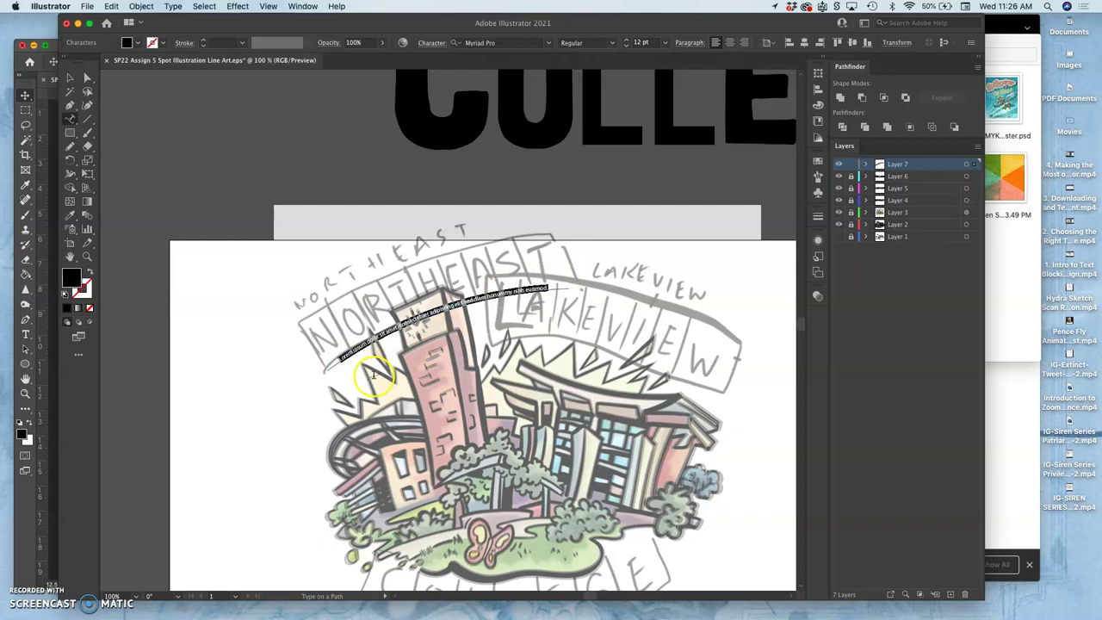
# Unlock Layer 4 and copy its whole NORTHEAST text.
pyautogui.scroll(1, 508, 330)
pyautogui.scroll(3, 507, 332)
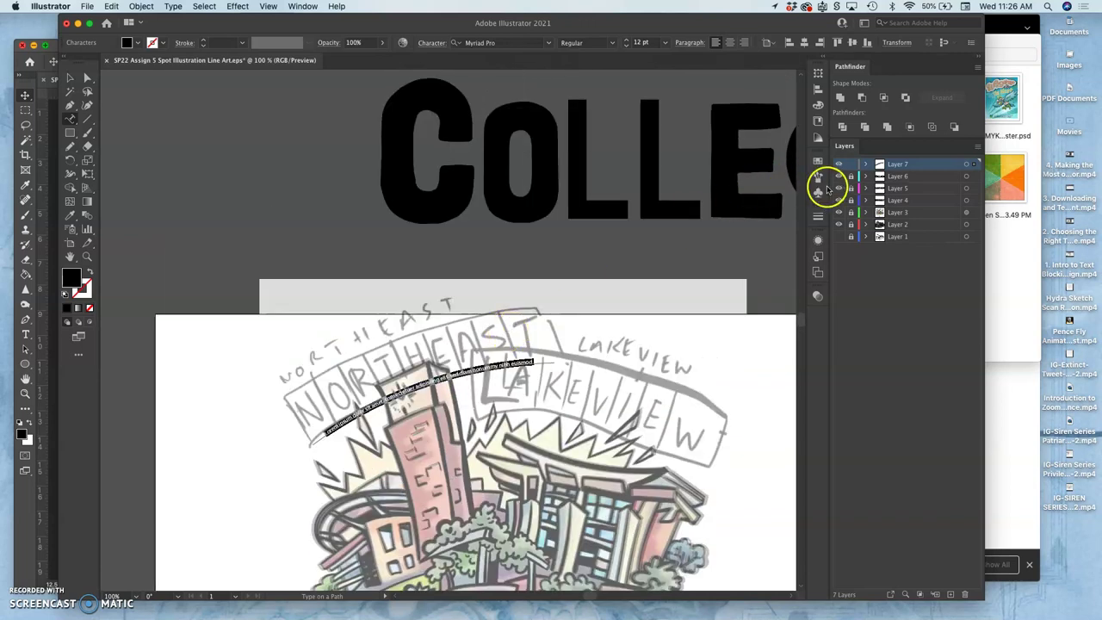
pyautogui.scroll(3, 648, 244)
pyautogui.scroll(1, 648, 243)
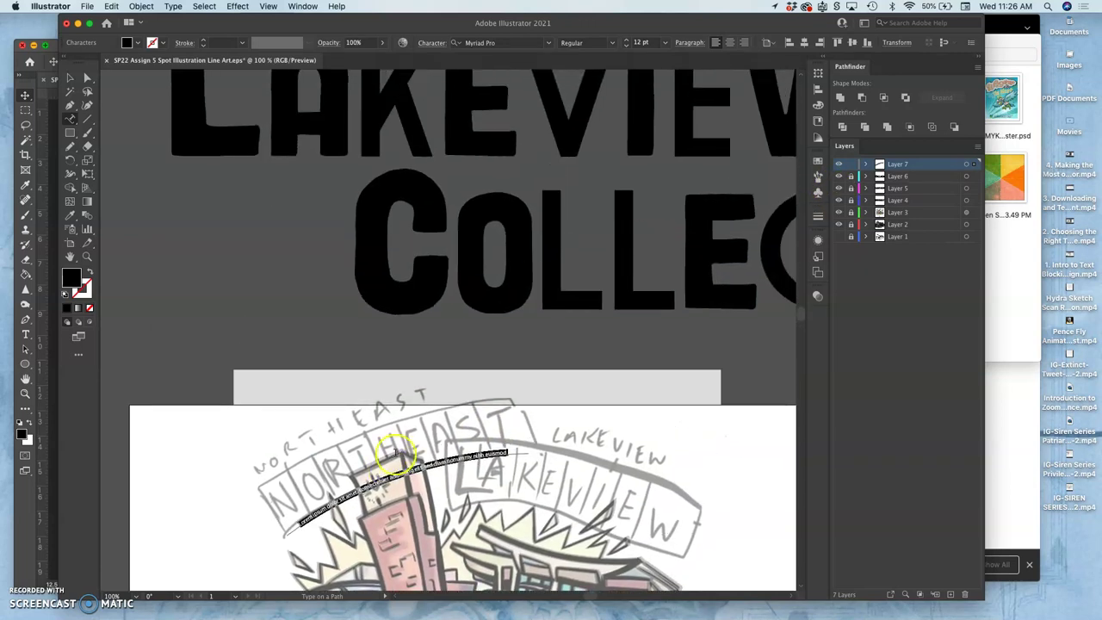
pyautogui.scroll(5, 474, 311)
pyautogui.scroll(-3, 475, 307)
pyautogui.hscroll(-2, 560, 275)
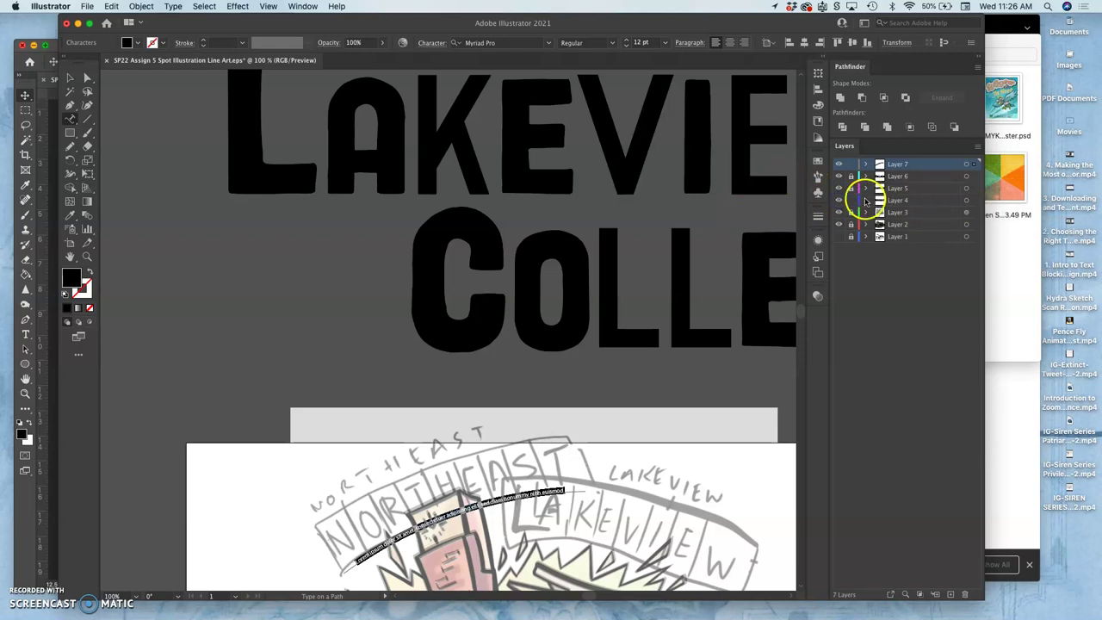
pyautogui.click(966, 201)
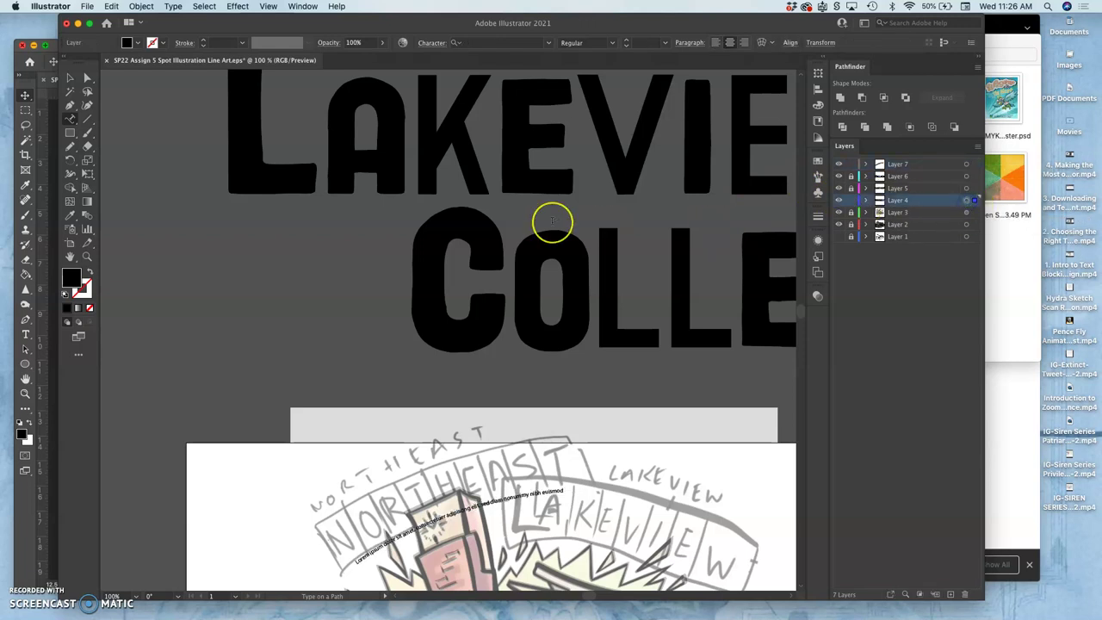
pyautogui.scroll(5, 546, 215)
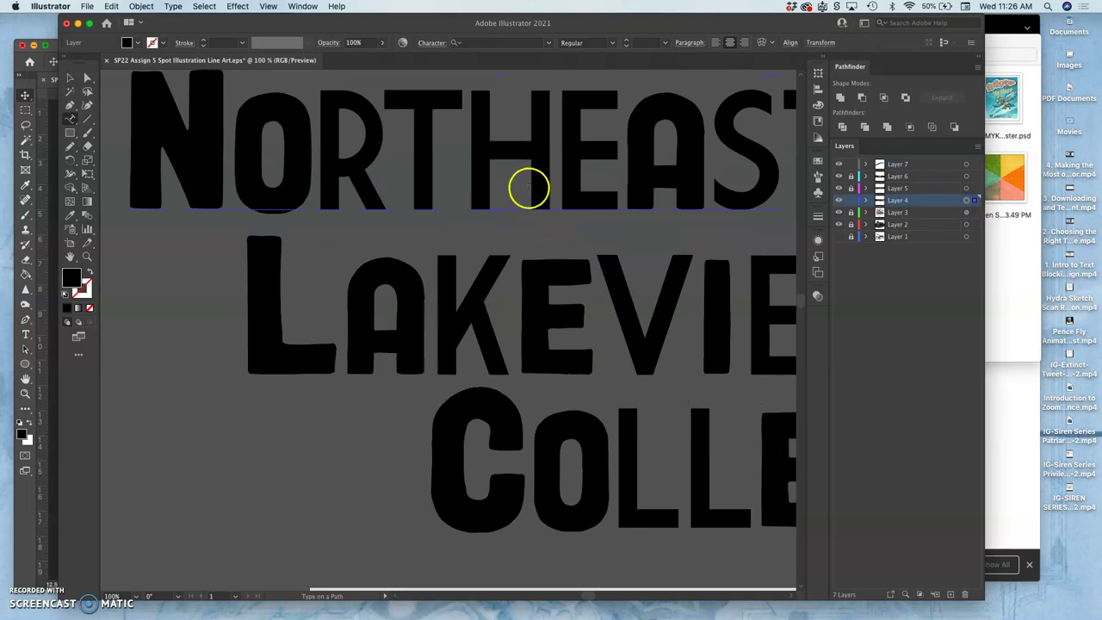
pyautogui.doubleClick(529, 187)
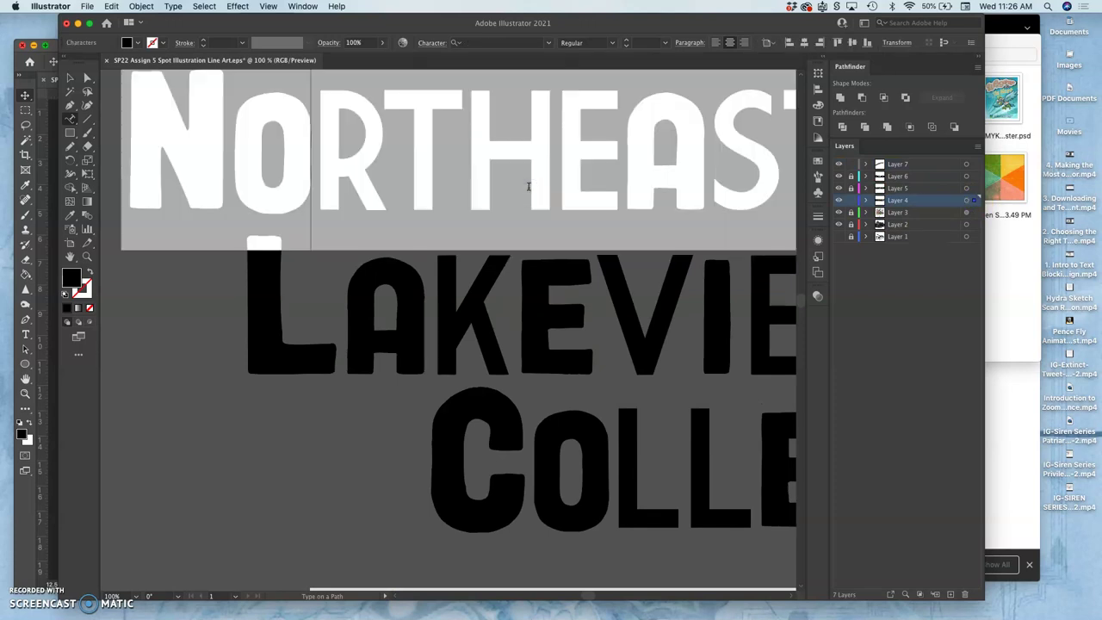
# Lock Layer 4 and replace the placeholder text on Layer 7's curve with the copied NORTHEAST lettering.
pyautogui.click(852, 200)
pyautogui.click(930, 165)
pyautogui.click(966, 164)
pyautogui.scroll(-10, 408, 335)
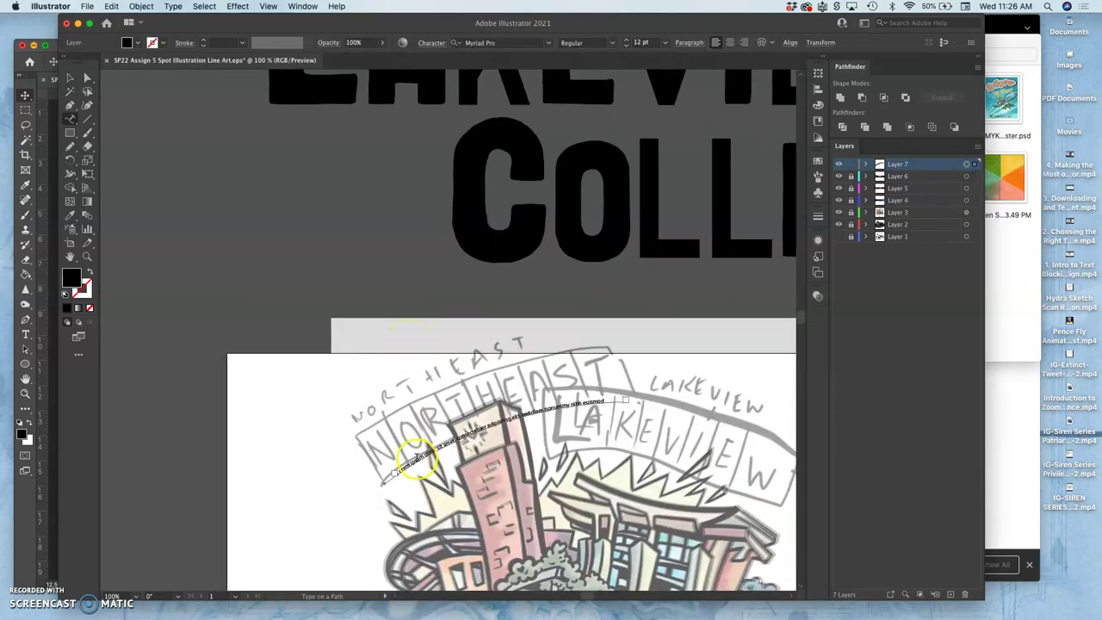
pyautogui.tripleClick(408, 469)
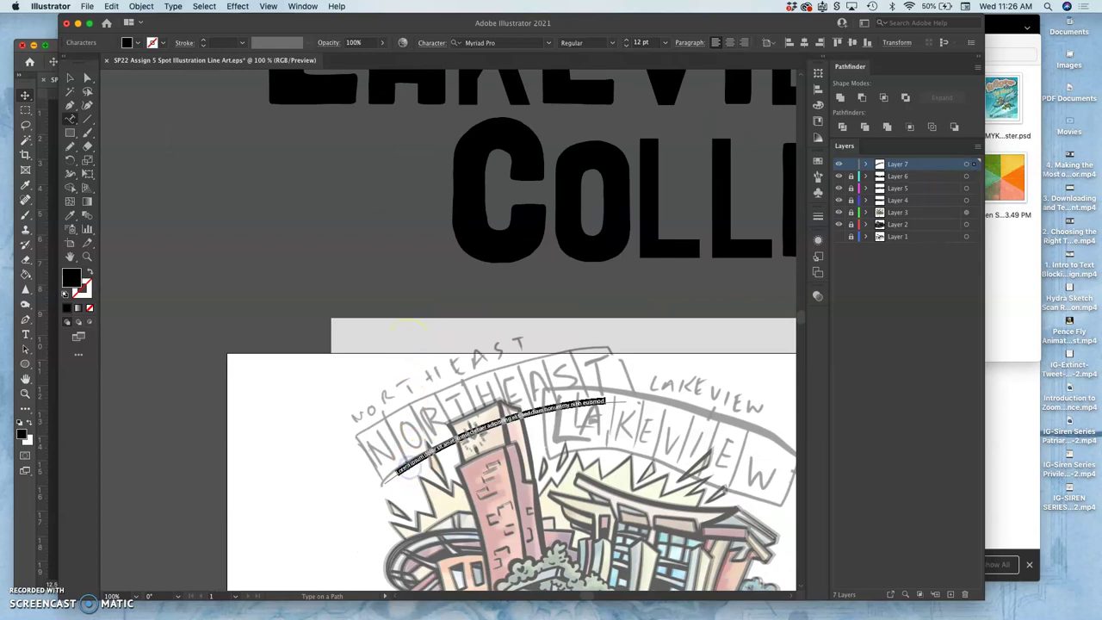
pyautogui.press('super+equal')
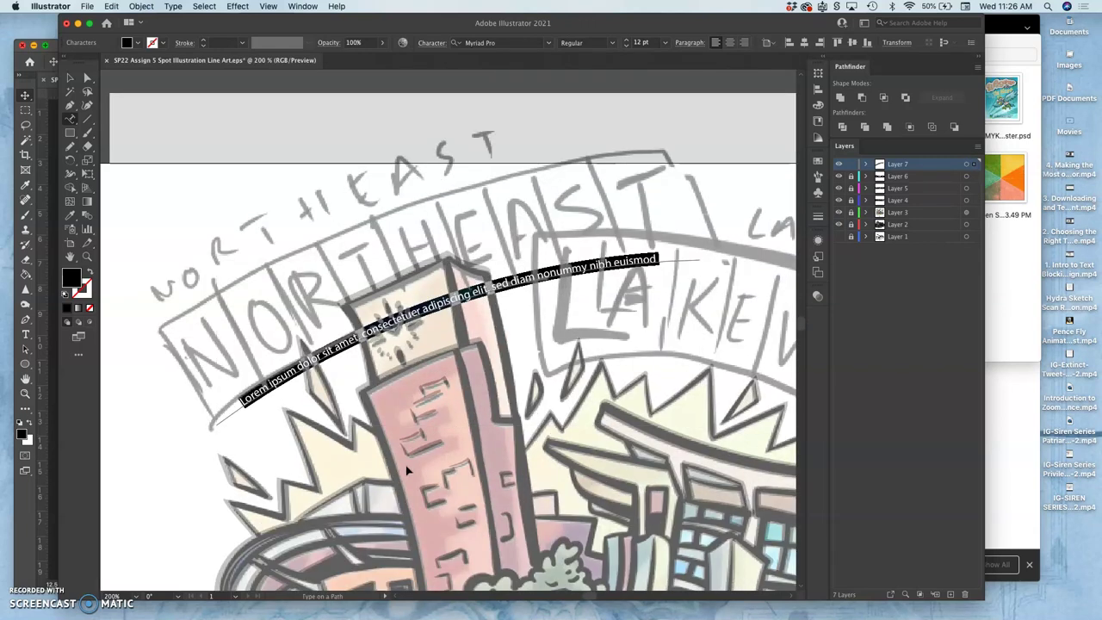
pyautogui.write('NOR')
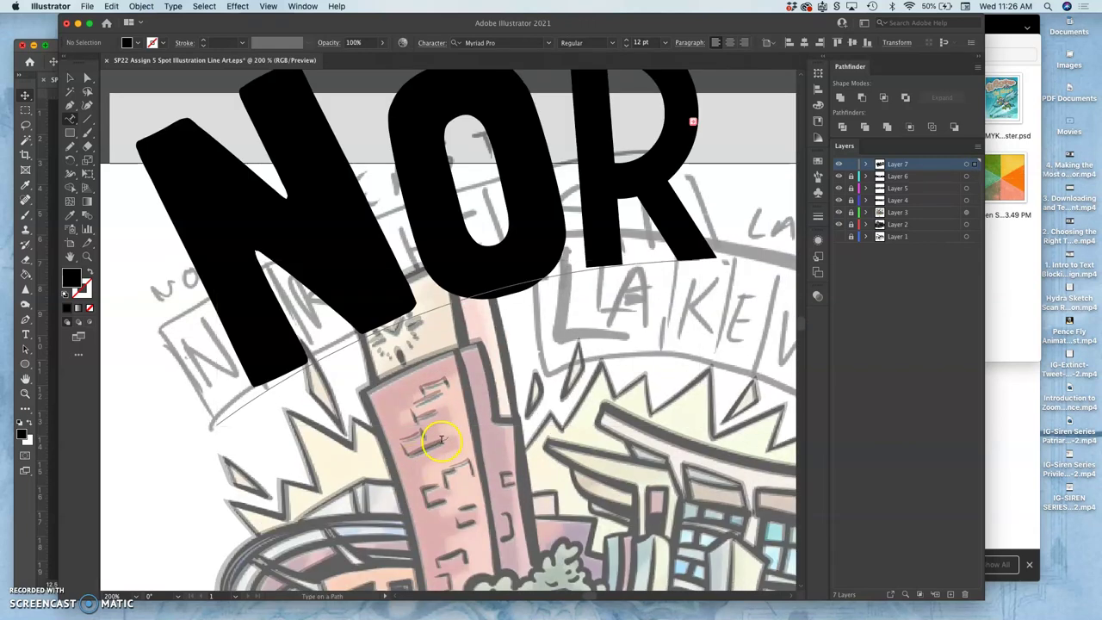
# Select only the N of the curved NORTHEAST lettering and reduce its font size to 66 pt.
pyautogui.press('super+minus')
pyautogui.press('super+minus')
pyautogui.press('super+minus')
pyautogui.press('super+minus')
pyautogui.press('super+minus')
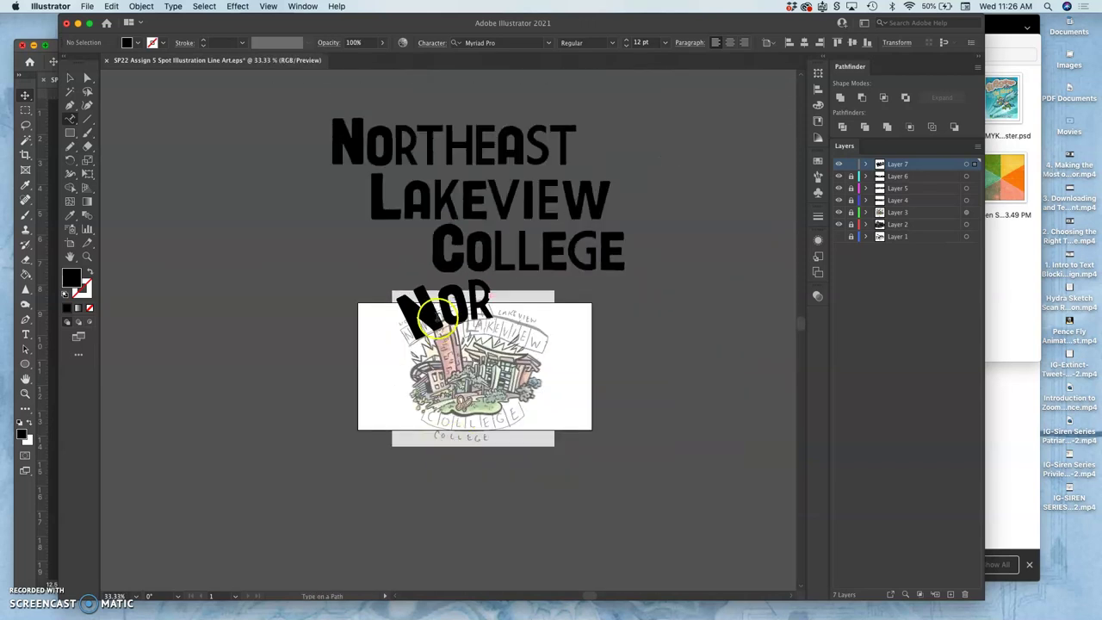
pyautogui.doubleClick(439, 321)
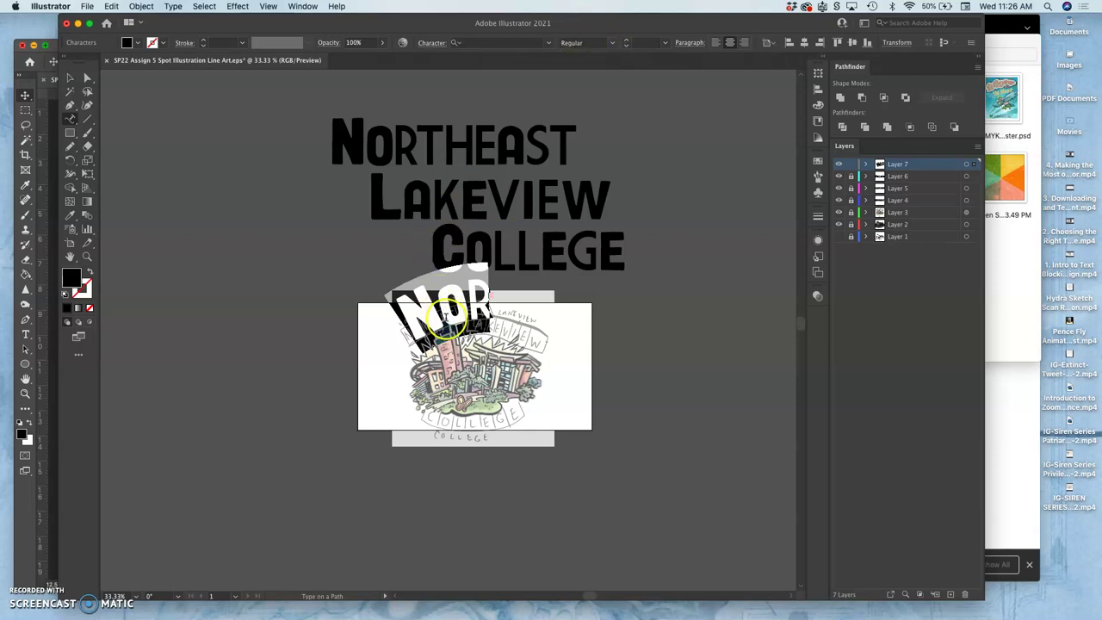
pyautogui.click(446, 319)
pyautogui.moveTo(427, 325); pyautogui.dragTo(417, 326)
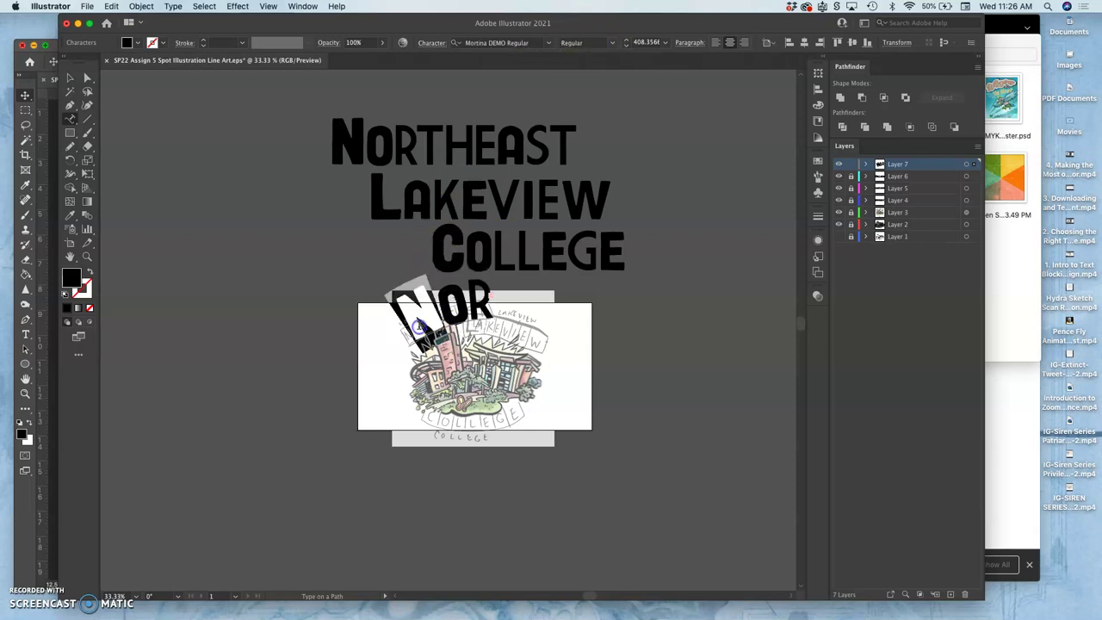
pyautogui.click(629, 47)
pyautogui.click(639, 42)
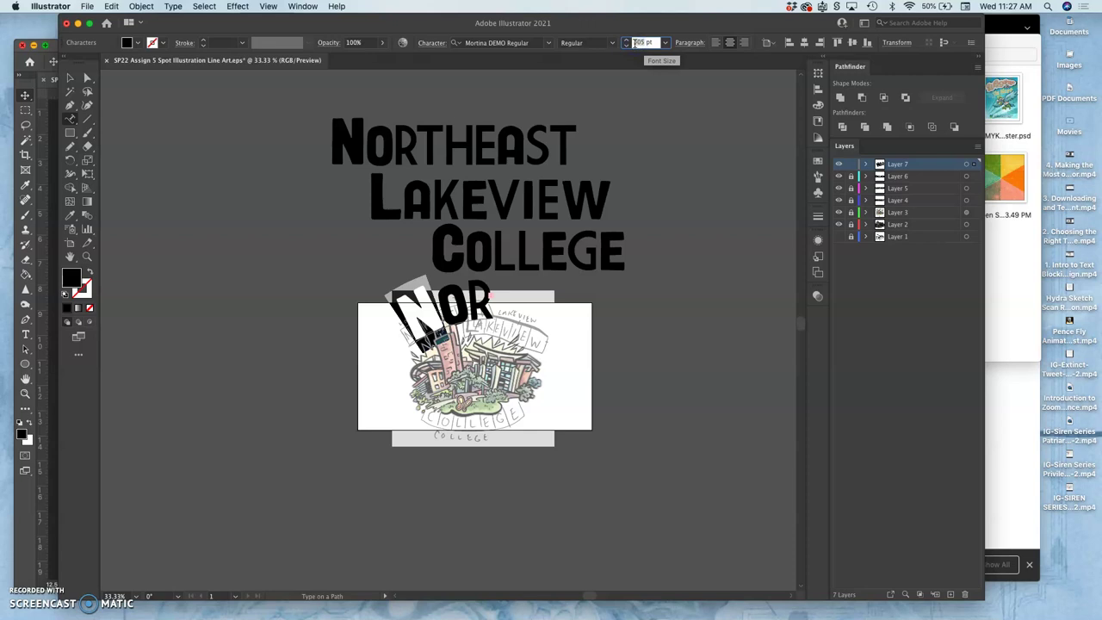
pyautogui.write('36')
pyautogui.press('Return')
pyautogui.click(598, 76)
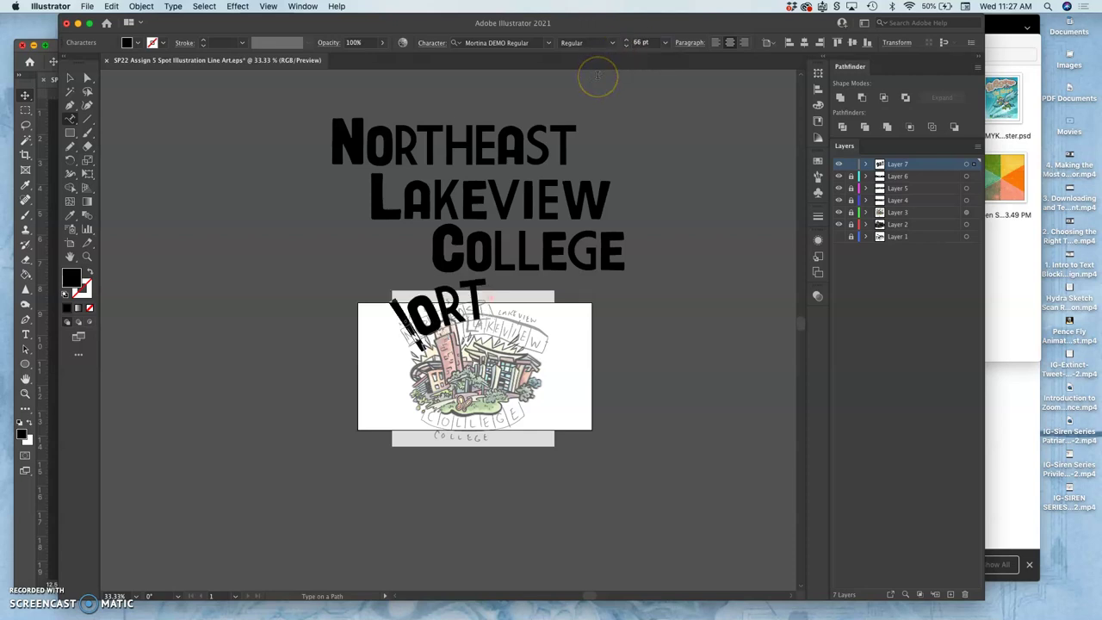
# Try a font size of 220 pt for the selected N on the curve.
pyautogui.press('super+equal')
pyautogui.press('super+equal')
pyautogui.press('super+equal')
pyautogui.press('super+equal')
pyautogui.click(444, 324)
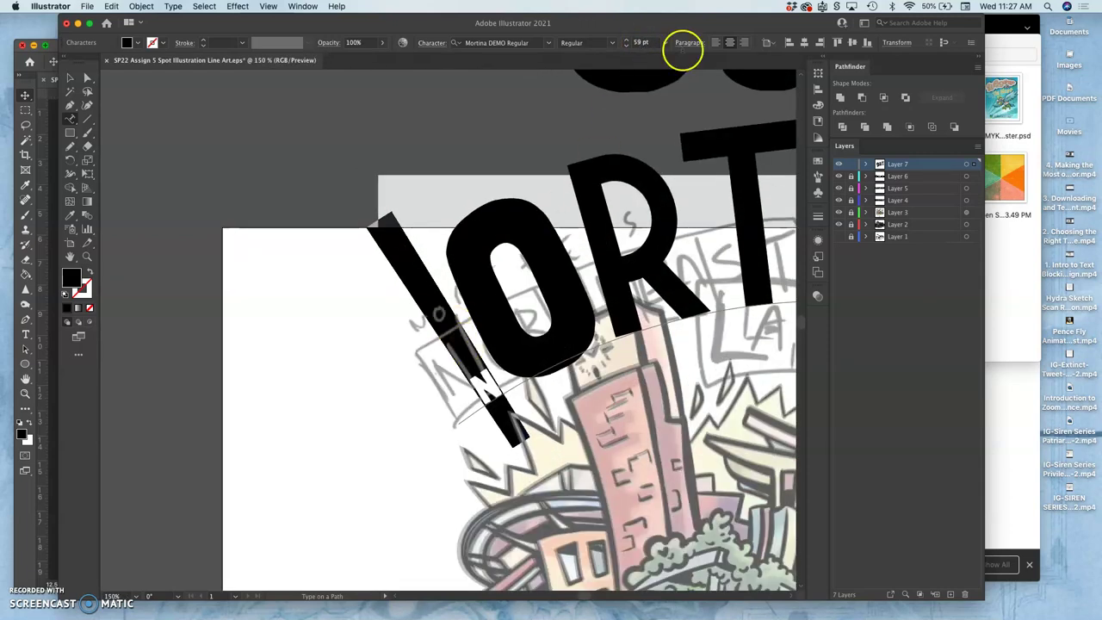
pyautogui.click(641, 42)
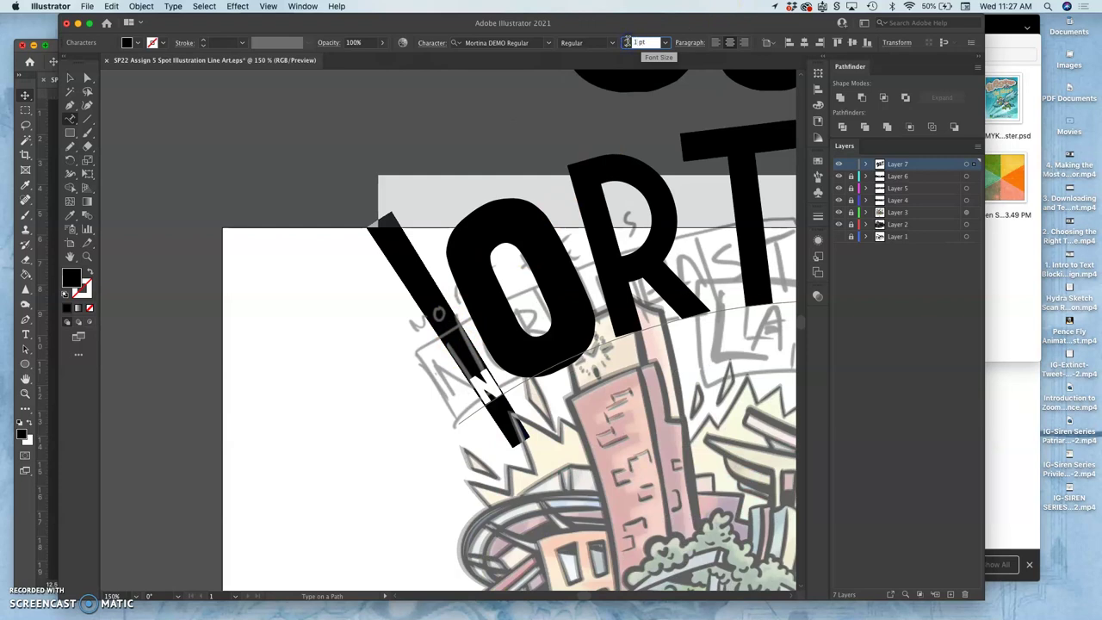
pyautogui.write('220')
pyautogui.press('Return')
# Reduce the N's font size in stages, to 166 pt and finally to 146 pt.
pyautogui.click(641, 42)
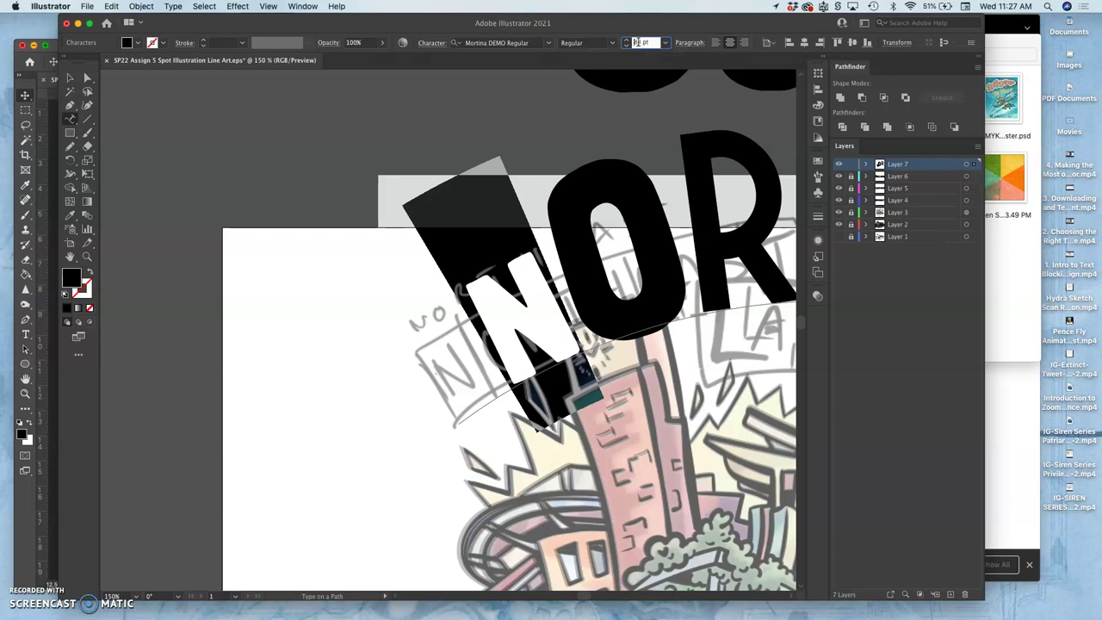
pyautogui.press('Return')
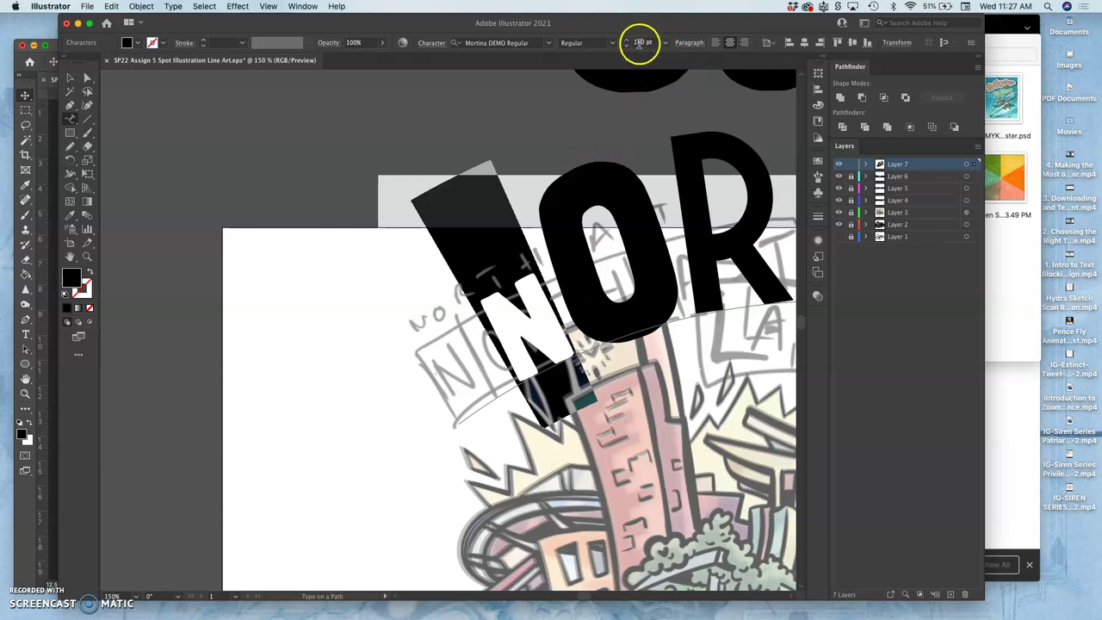
pyautogui.click(641, 42)
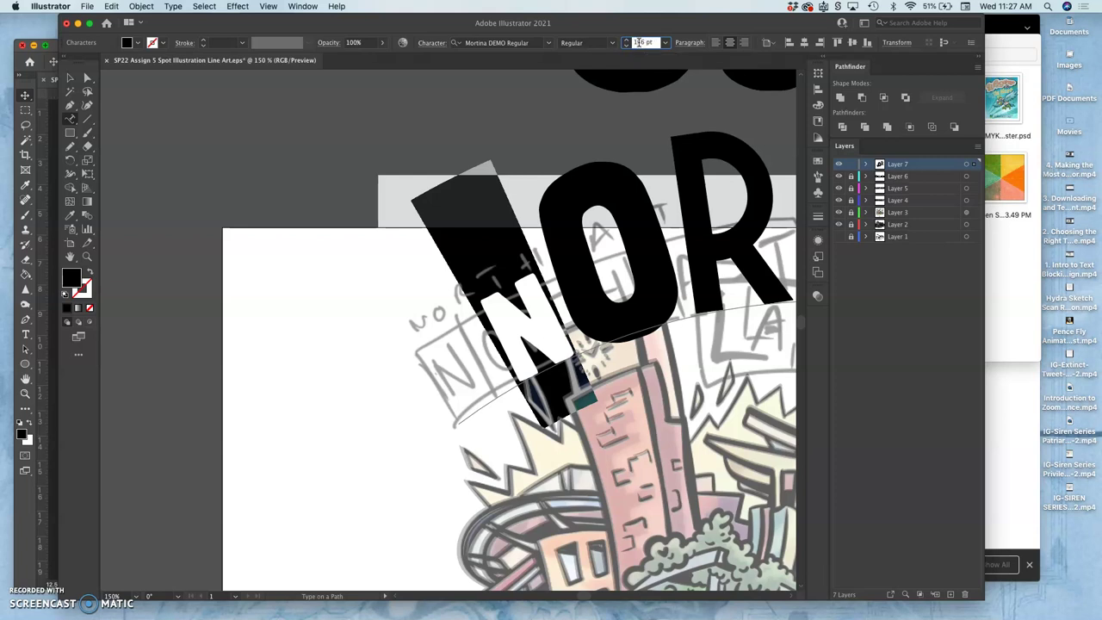
pyautogui.press('Return')
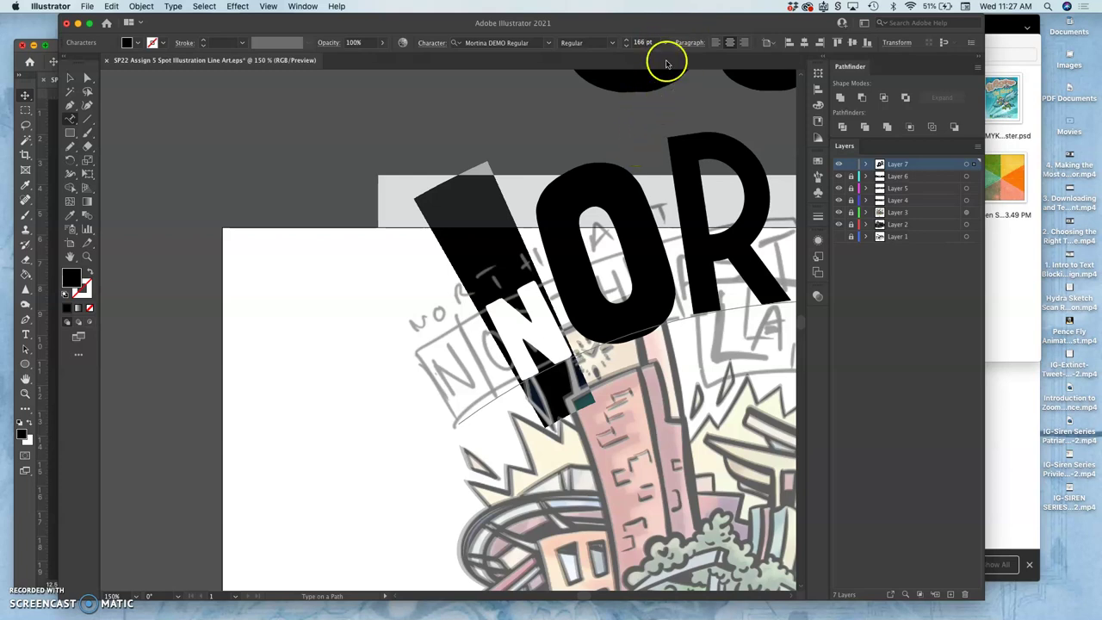
pyautogui.click(644, 43)
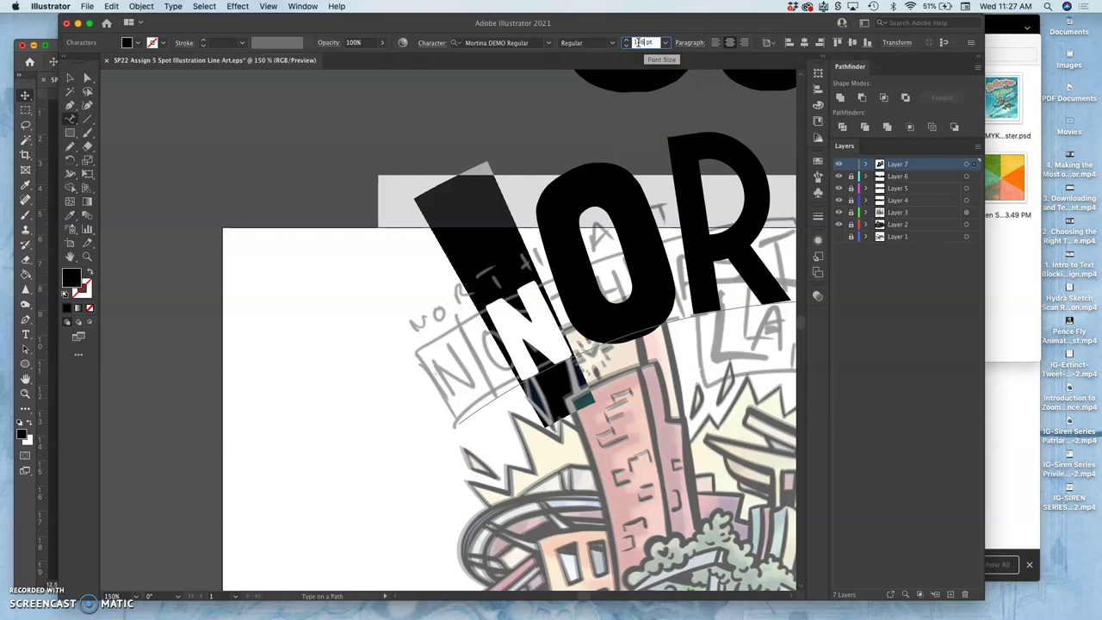
pyautogui.write('156')
pyautogui.press('Return')
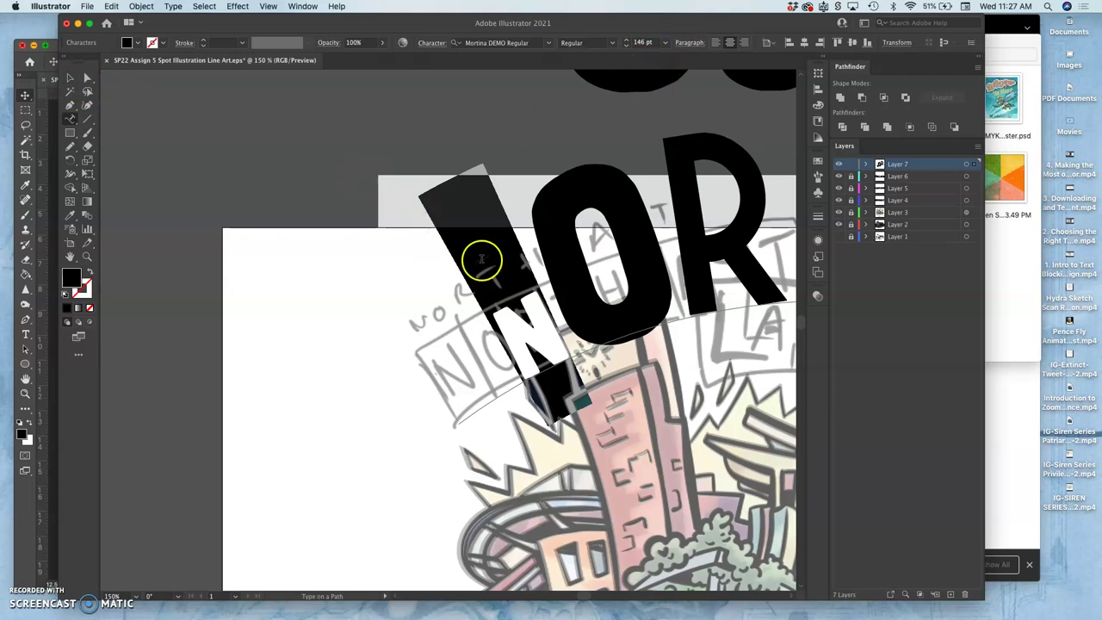
# Select the O and R on the curve and set their font size to 120 pt.
pyautogui.moveTo(582, 330); pyautogui.dragTo(627, 321)
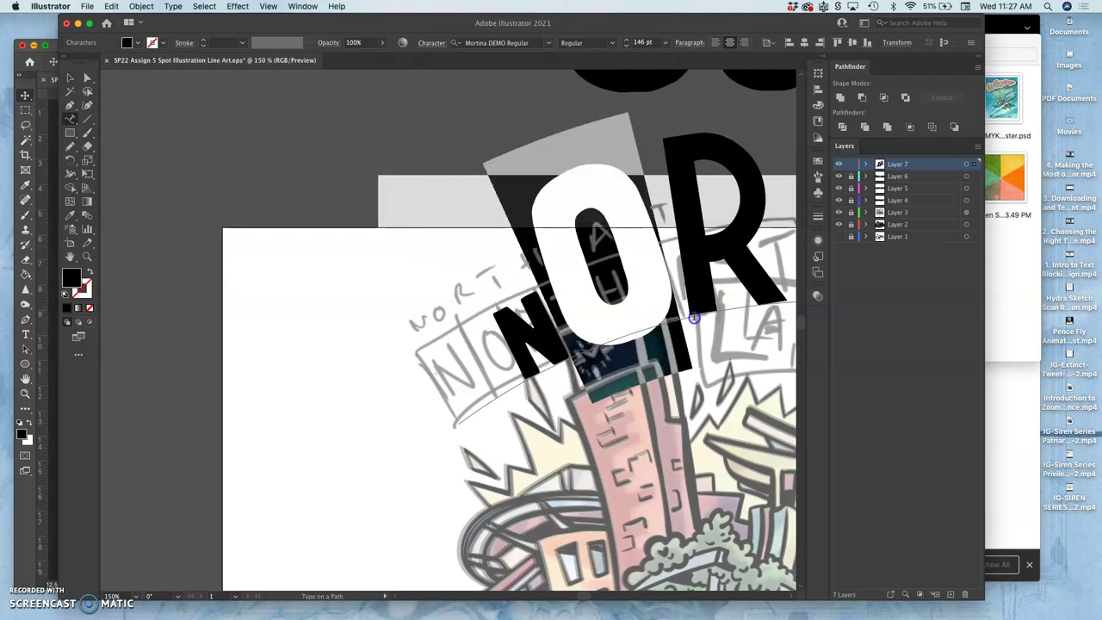
pyautogui.moveTo(706, 318)
pyautogui.mouseDown()
pyautogui.moveTo(750, 316)
pyautogui.moveTo(720, 303)
pyautogui.mouseUp()
pyautogui.click(645, 42)
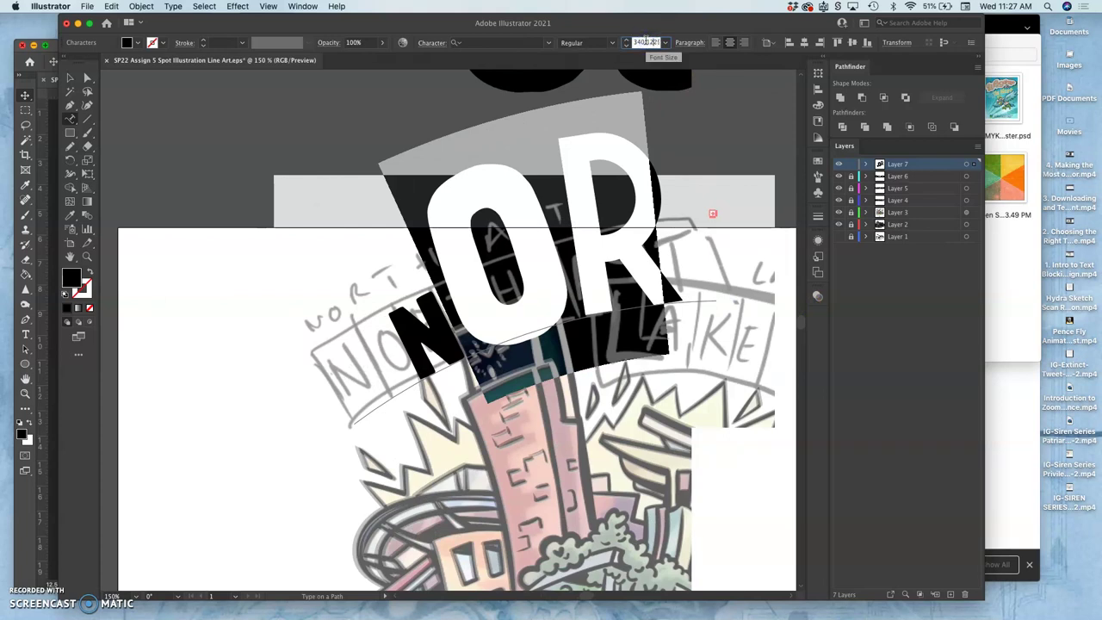
pyautogui.click(646, 41)
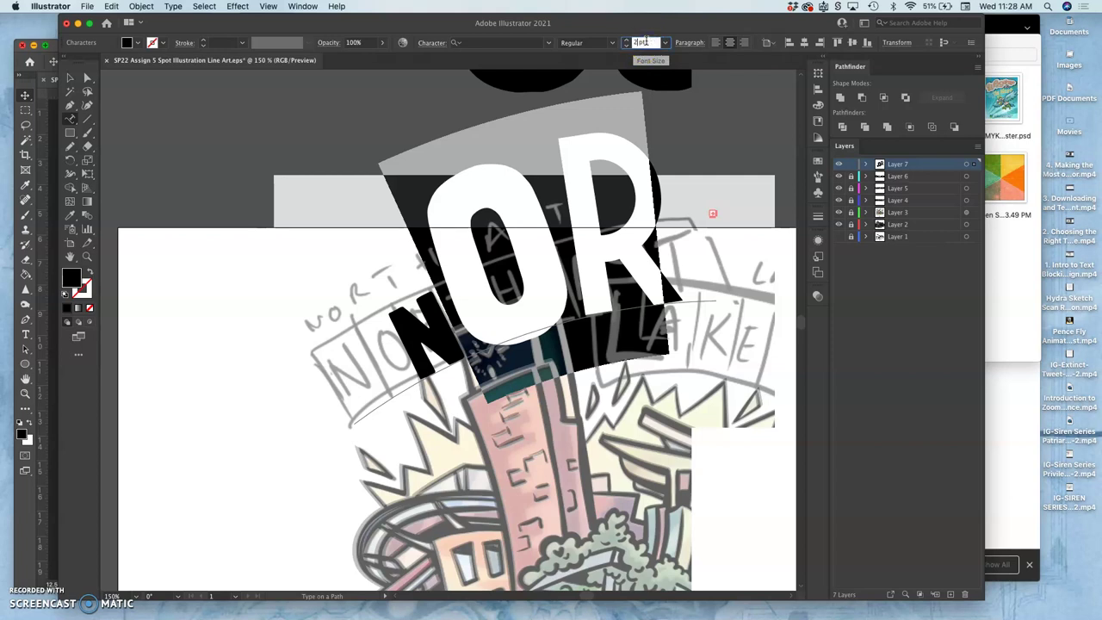
pyautogui.write('120')
pyautogui.press('Return')
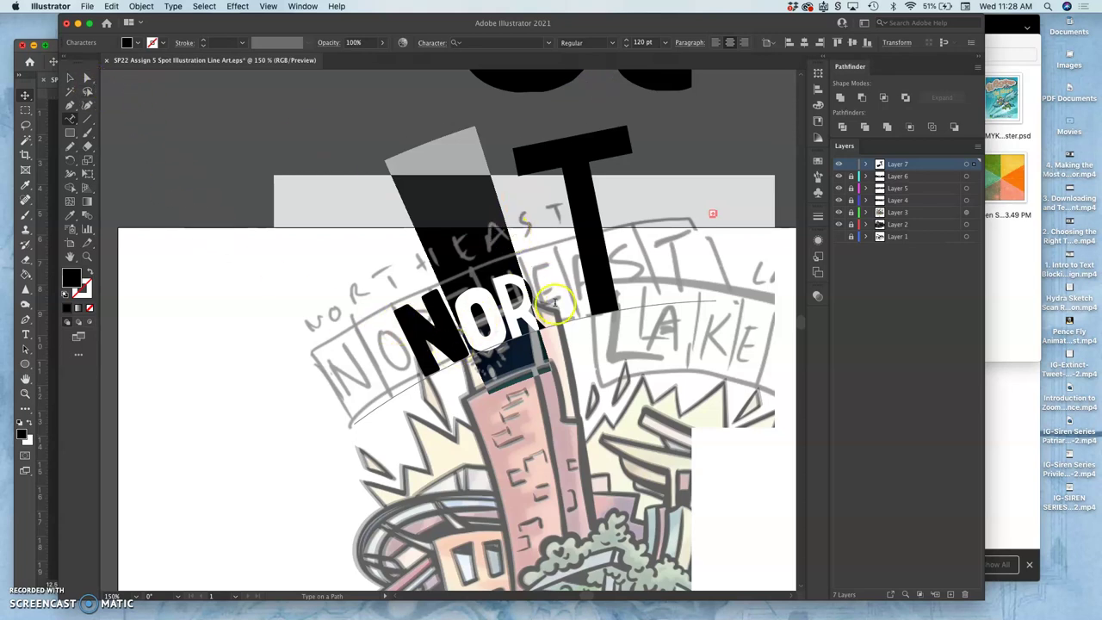
# Select the T following NOR and set its font size to 120 pt, undoing the mistyped size.
pyautogui.moveTo(583, 295); pyautogui.dragTo(620, 291)
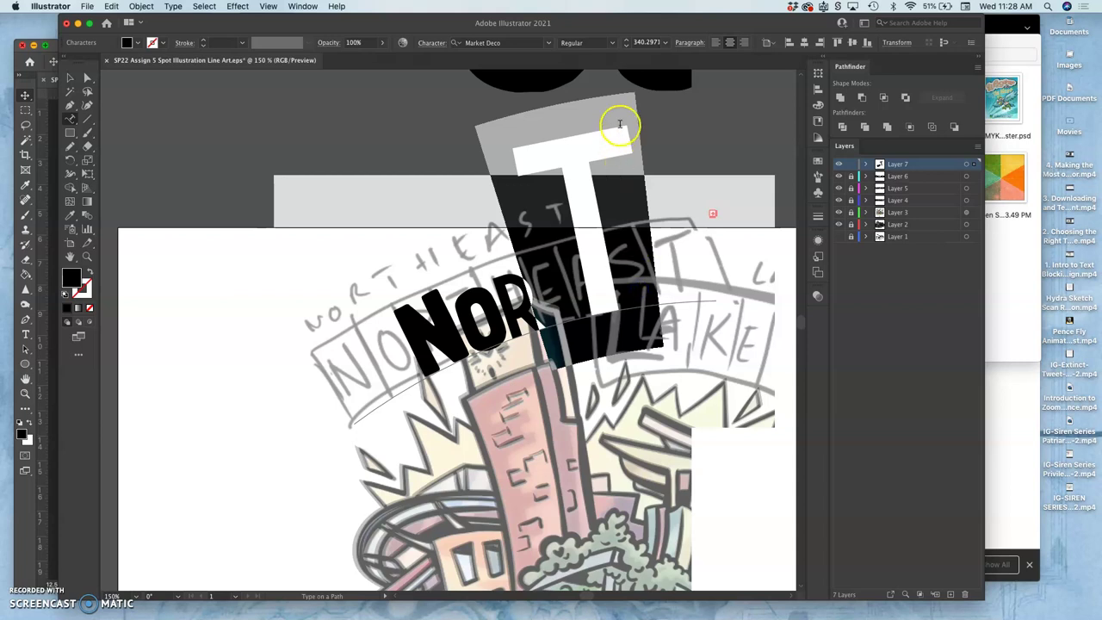
pyautogui.click(644, 43)
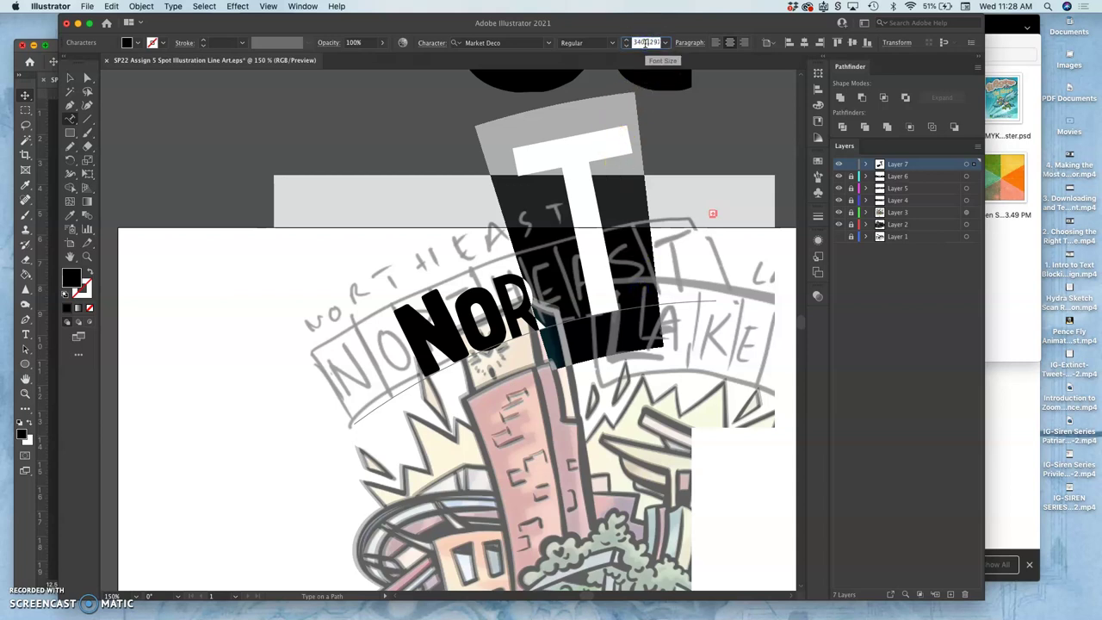
pyautogui.write('129')
pyautogui.press('Return')
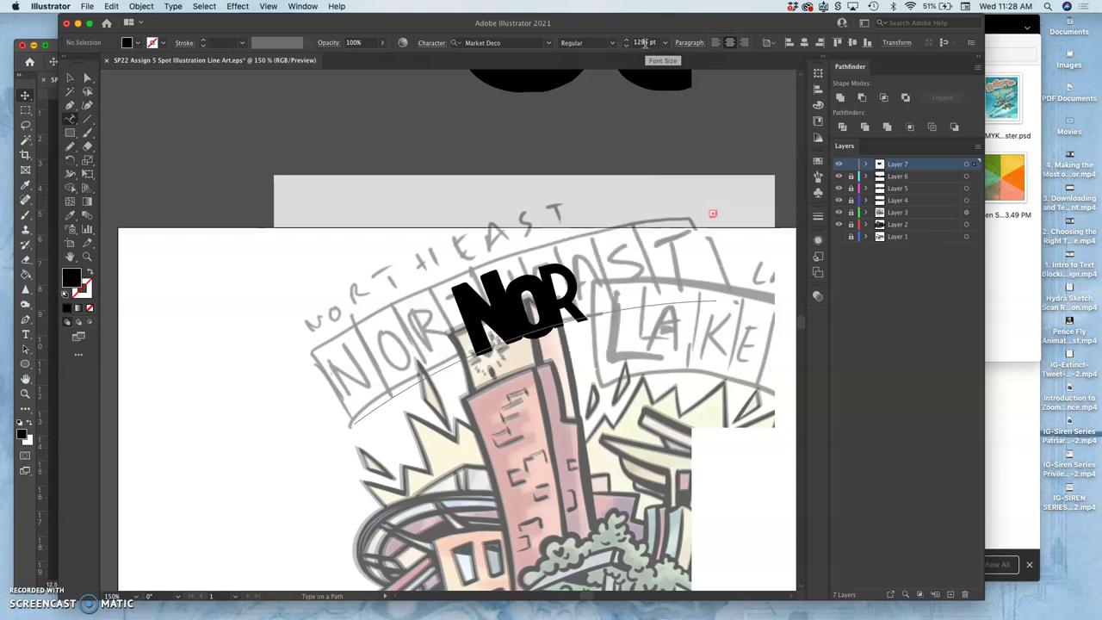
pyautogui.press('super+z')
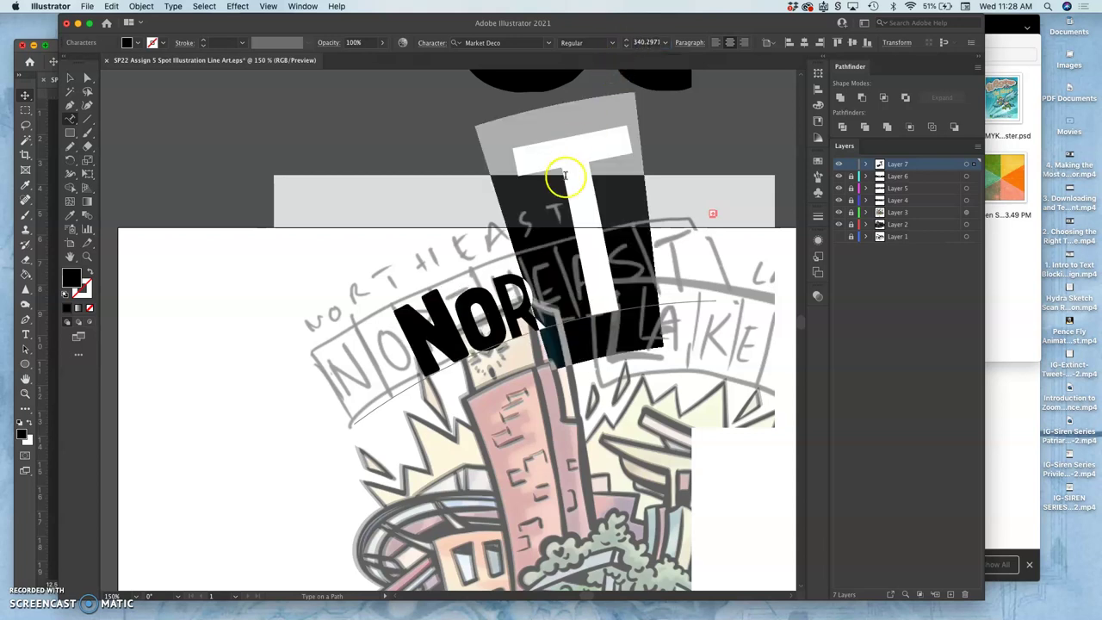
pyautogui.click(642, 41)
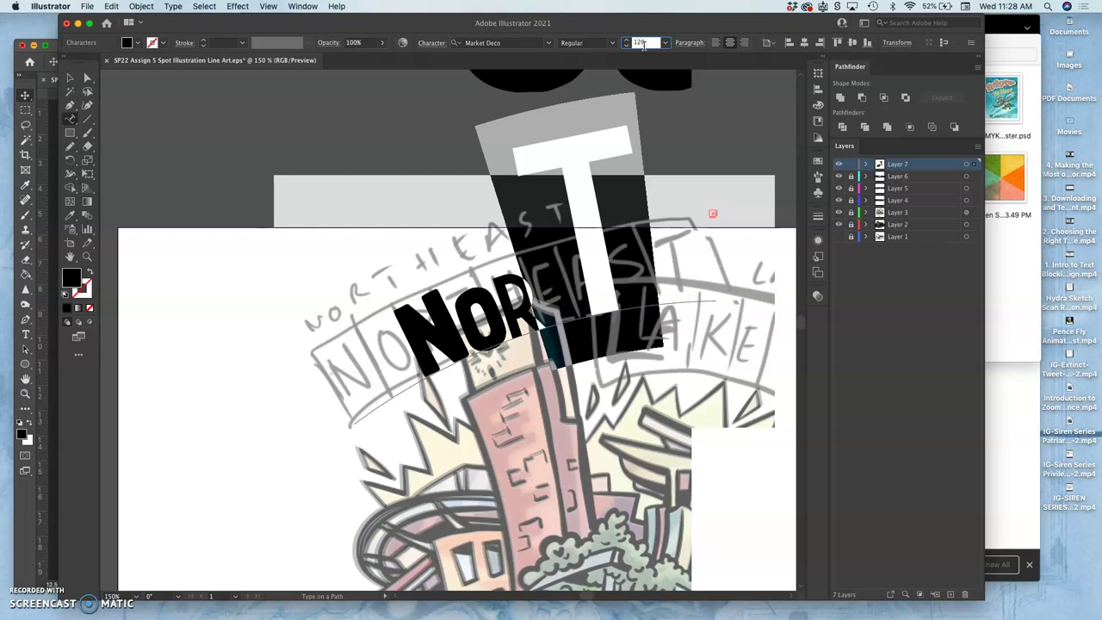
pyautogui.press('Return')
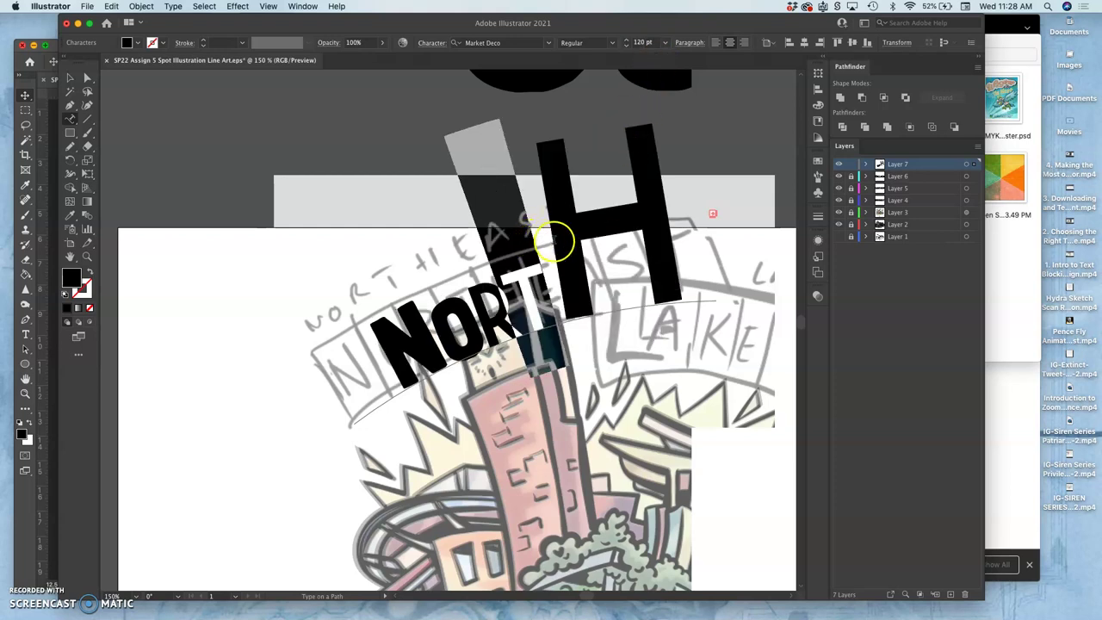
# Select the H following NORT and set its font size to 120 pt.
pyautogui.moveTo(568, 239); pyautogui.dragTo(631, 237)
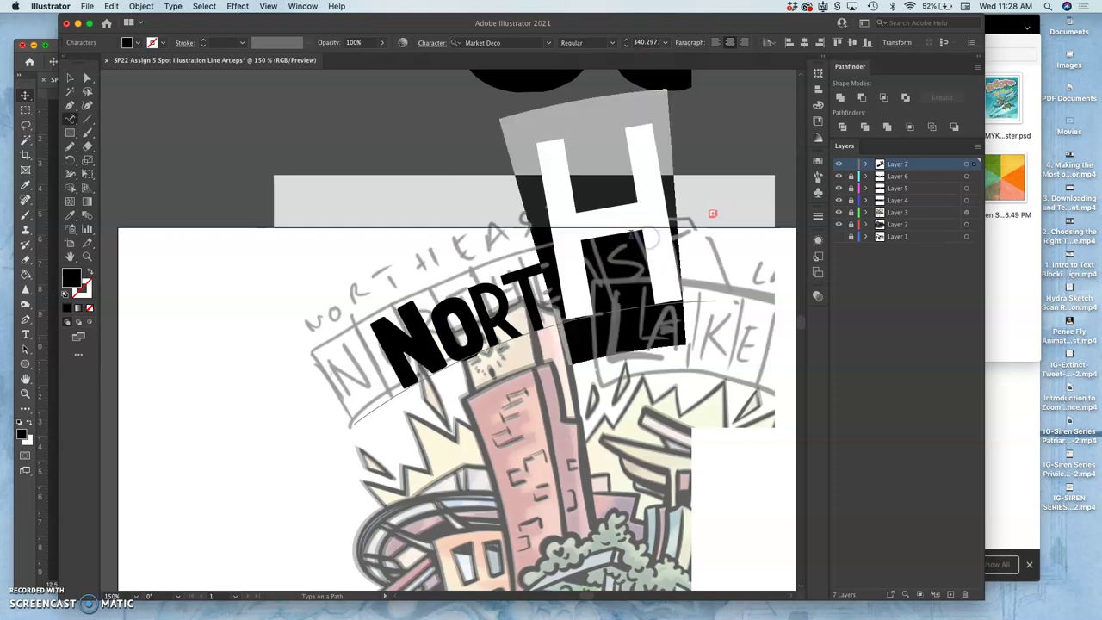
pyautogui.click(645, 43)
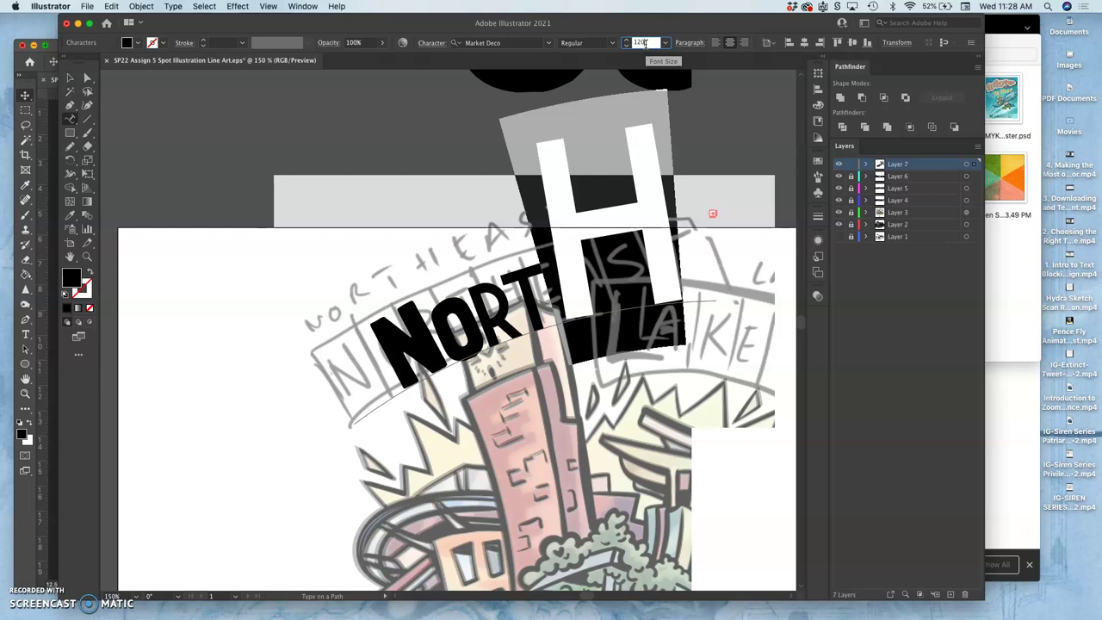
pyautogui.press('Return')
pyautogui.click(628, 153)
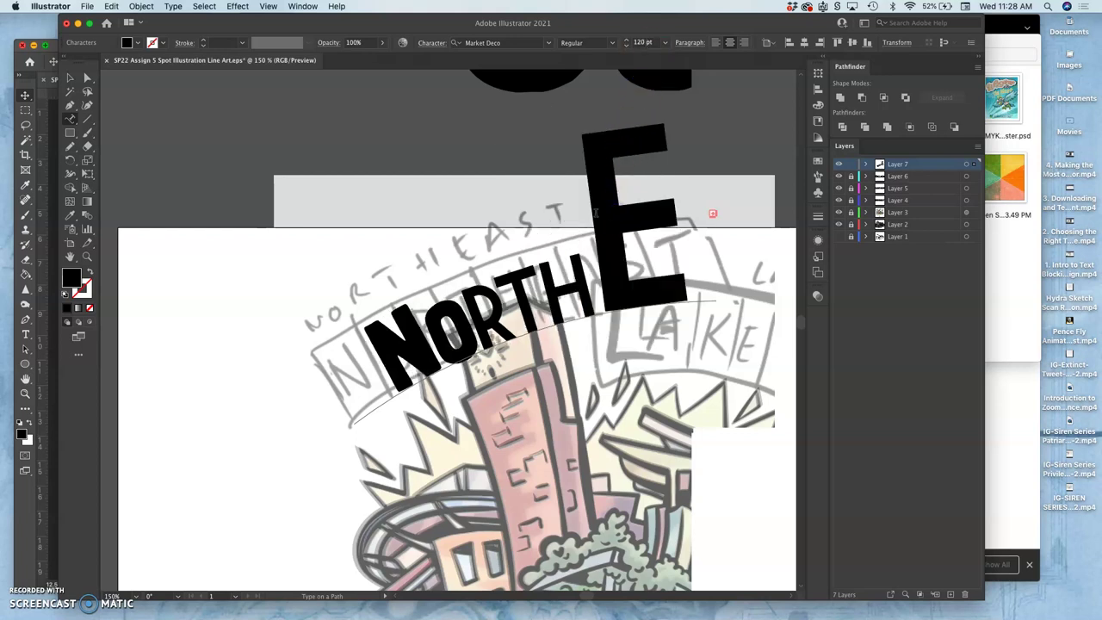
# Select the E following NORTH and set its font size to 120 pt.
pyautogui.moveTo(597, 211); pyautogui.dragTo(659, 213)
pyautogui.click(647, 42)
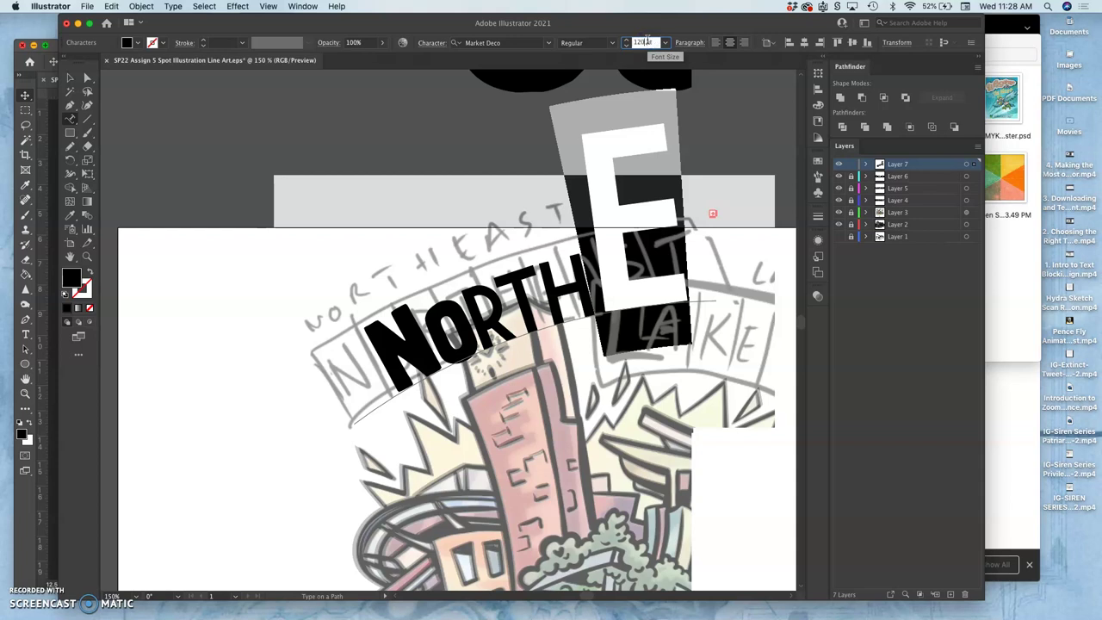
pyautogui.write('120')
pyautogui.press('Return')
pyautogui.click(653, 264)
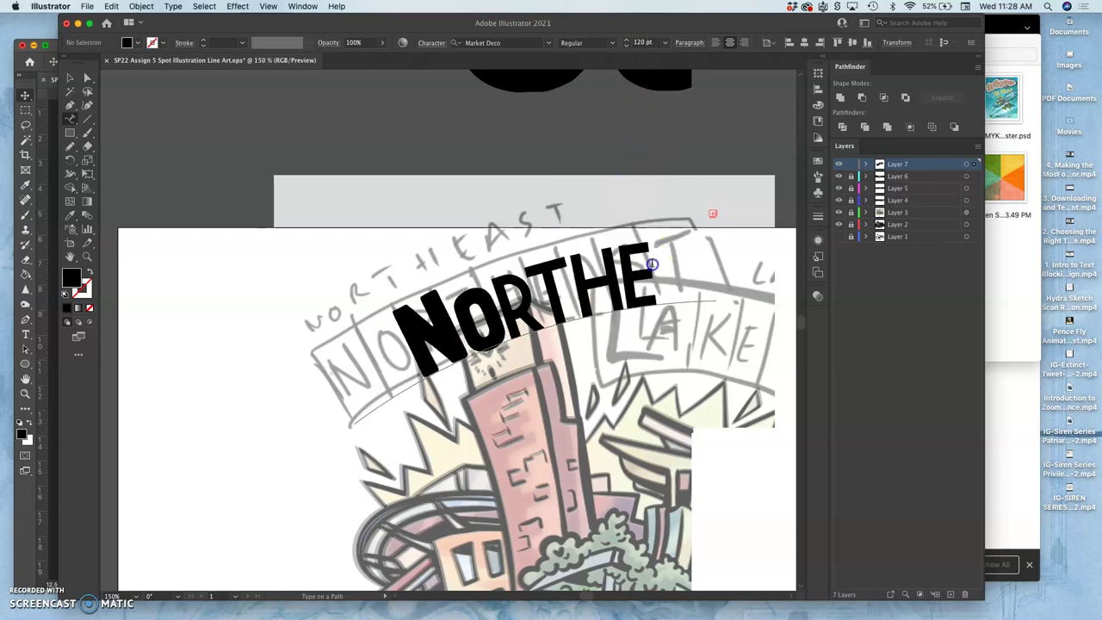
pyautogui.click(655, 275)
pyautogui.hscroll(2, 642, 274)
pyautogui.click(641, 274)
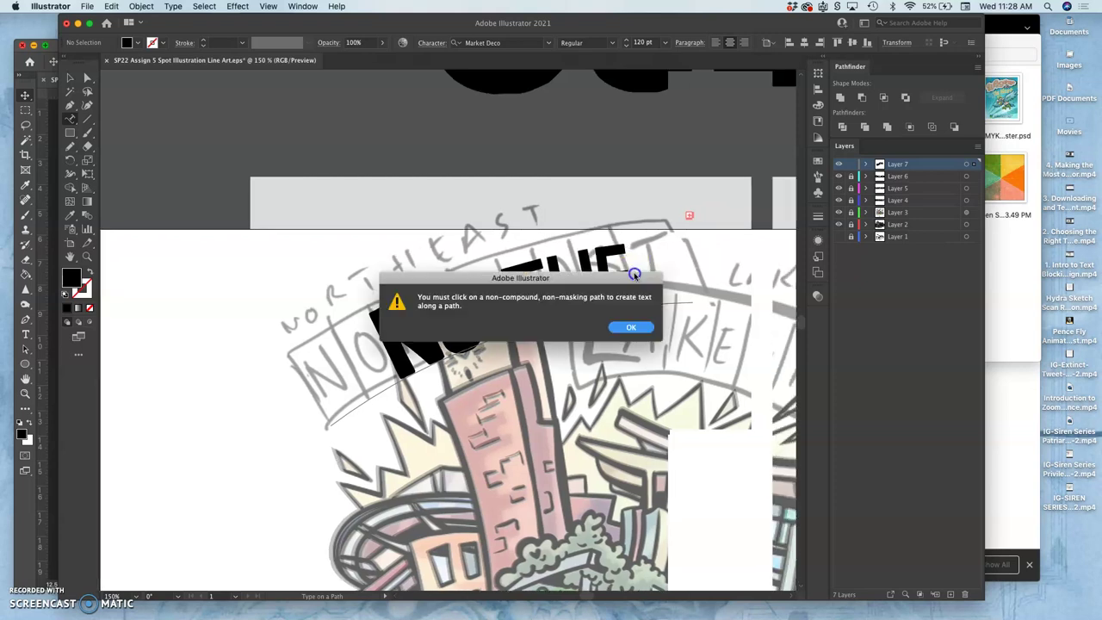
pyautogui.click(629, 329)
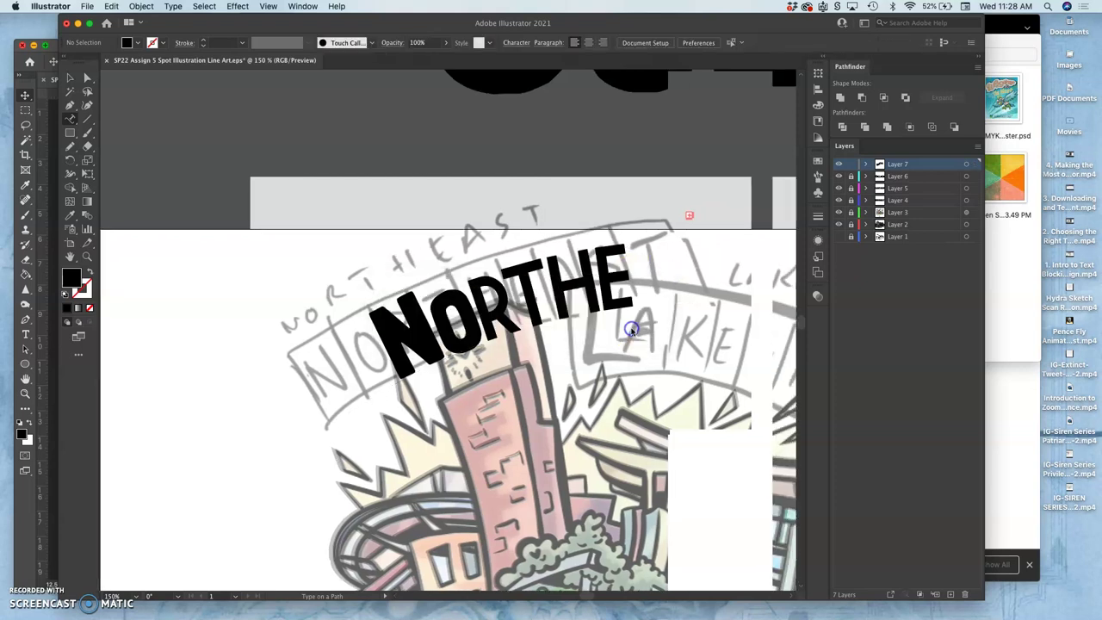
pyautogui.click(620, 277)
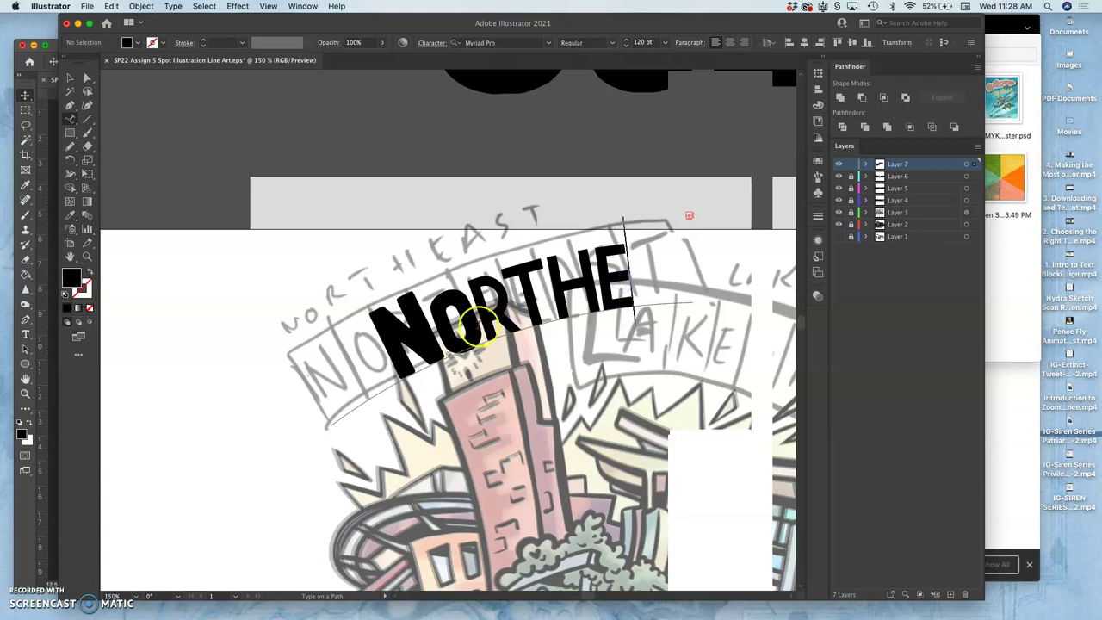
# Copy the O of the curved lettering and insert it after the E of NORTHE.
pyautogui.click(464, 329)
pyautogui.moveTo(466, 325); pyautogui.dragTo(446, 332)
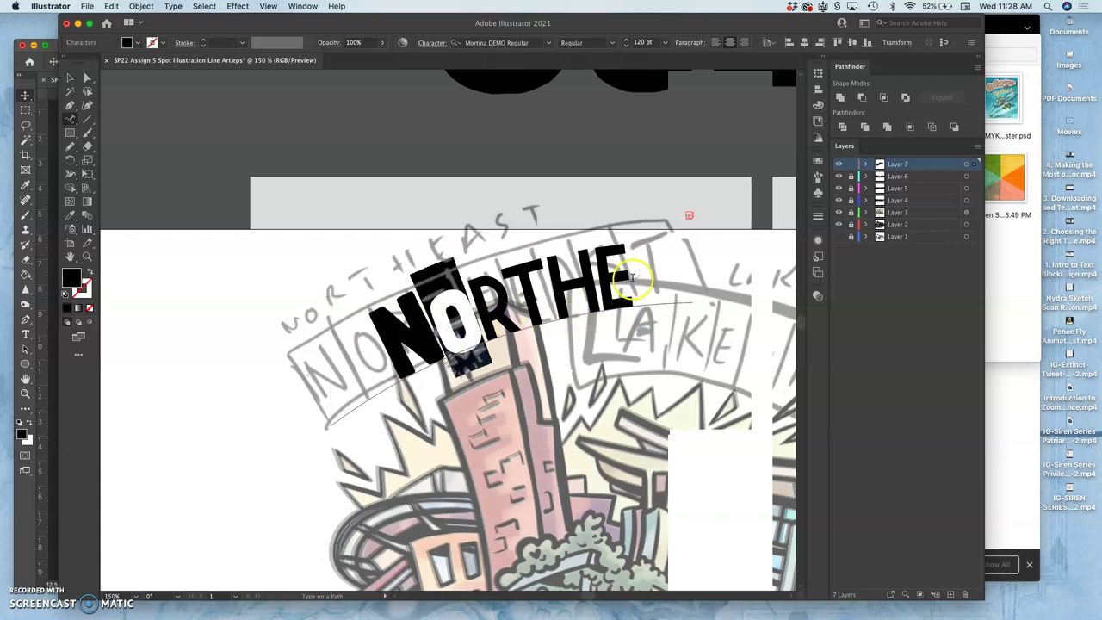
pyautogui.click(629, 280)
pyautogui.write('O')
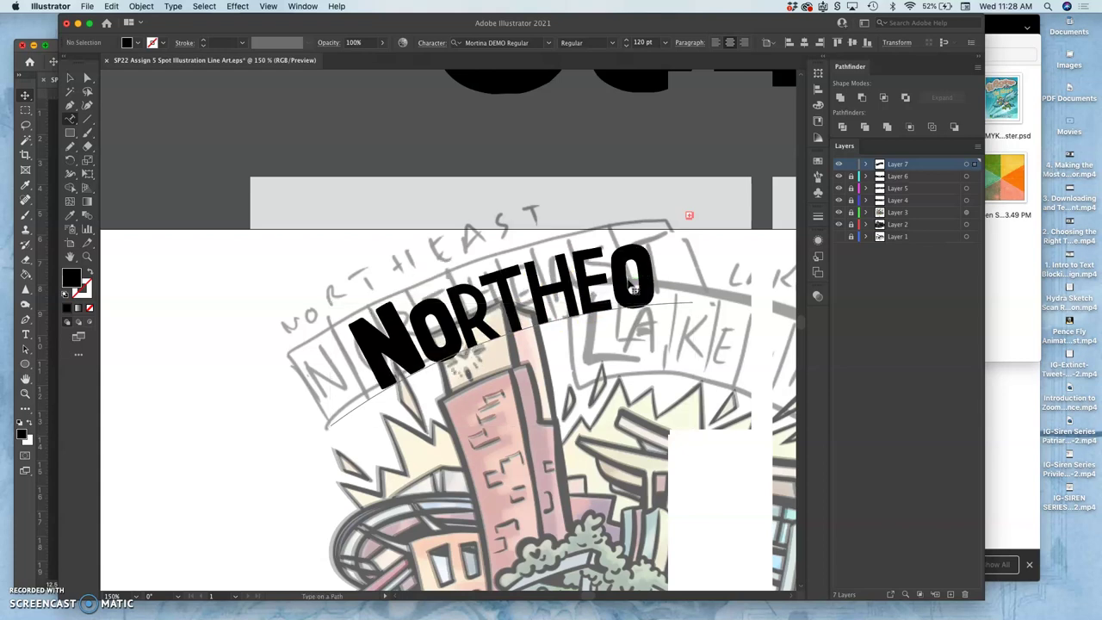
# Replace the O after NORTHE on the curved path with the letters AST to complete the word NORTHEAST.
pyautogui.moveTo(621, 277); pyautogui.dragTo(647, 281)
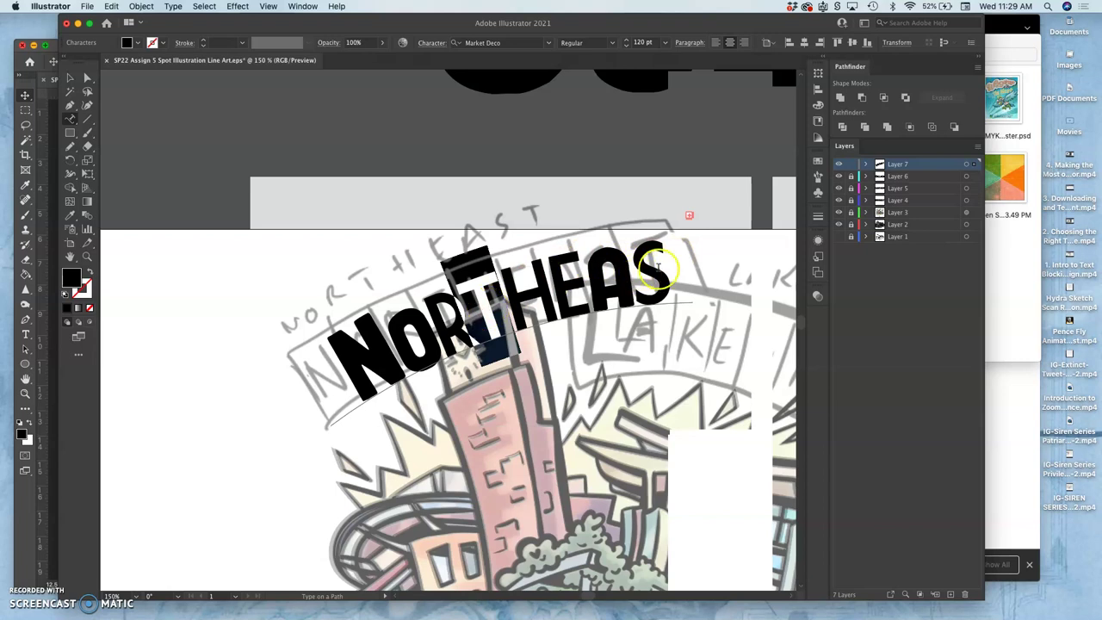
pyautogui.click(659, 269)
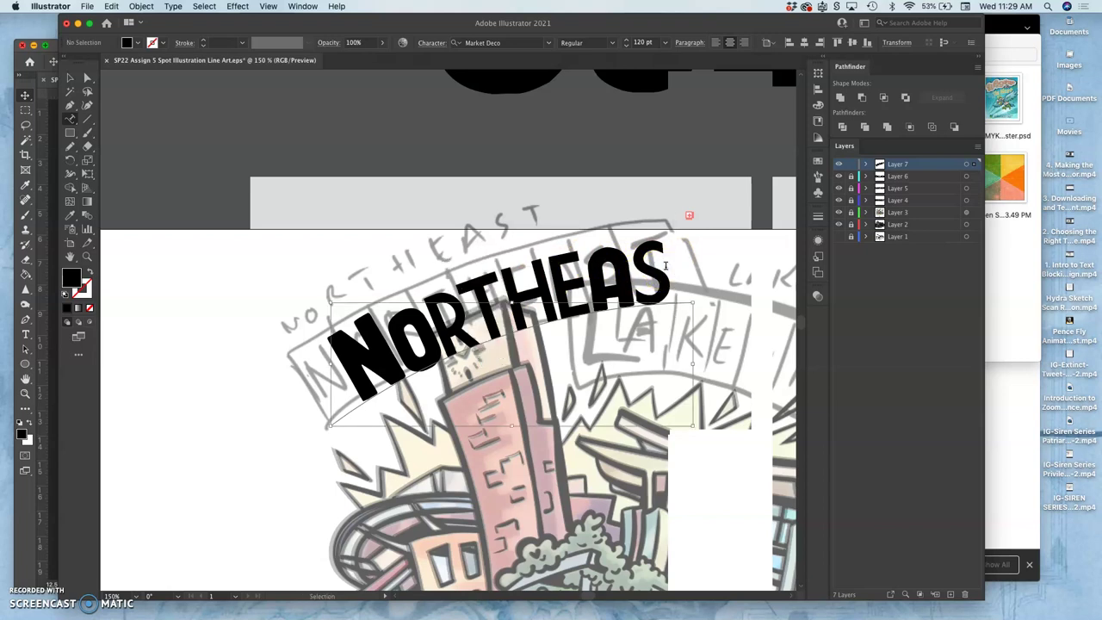
pyautogui.press('super+z')
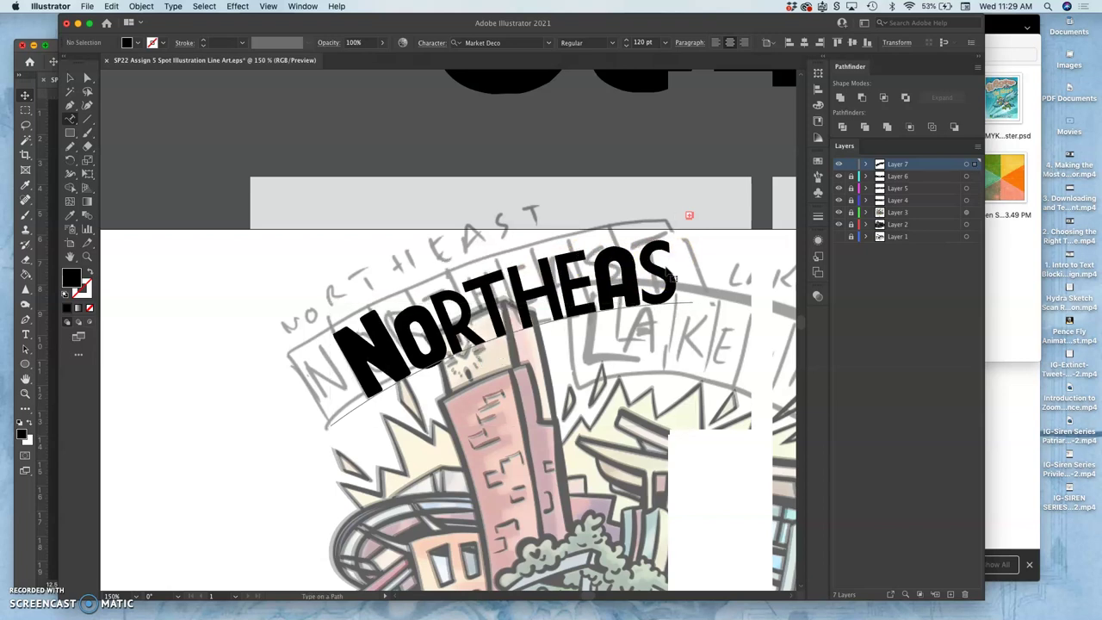
pyautogui.click(669, 275)
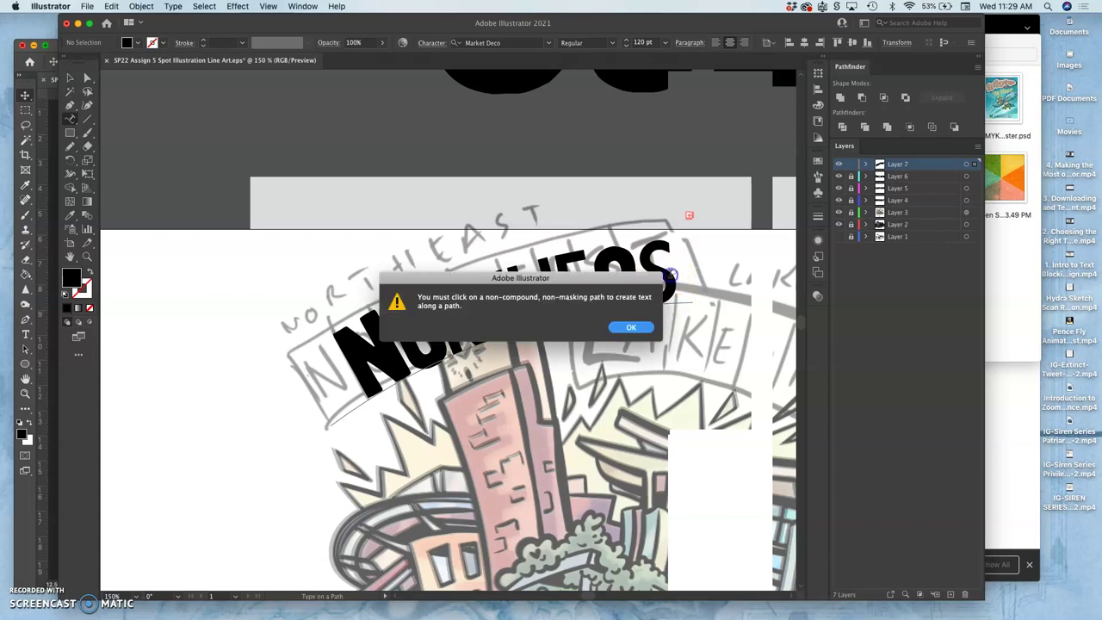
pyautogui.click(634, 326)
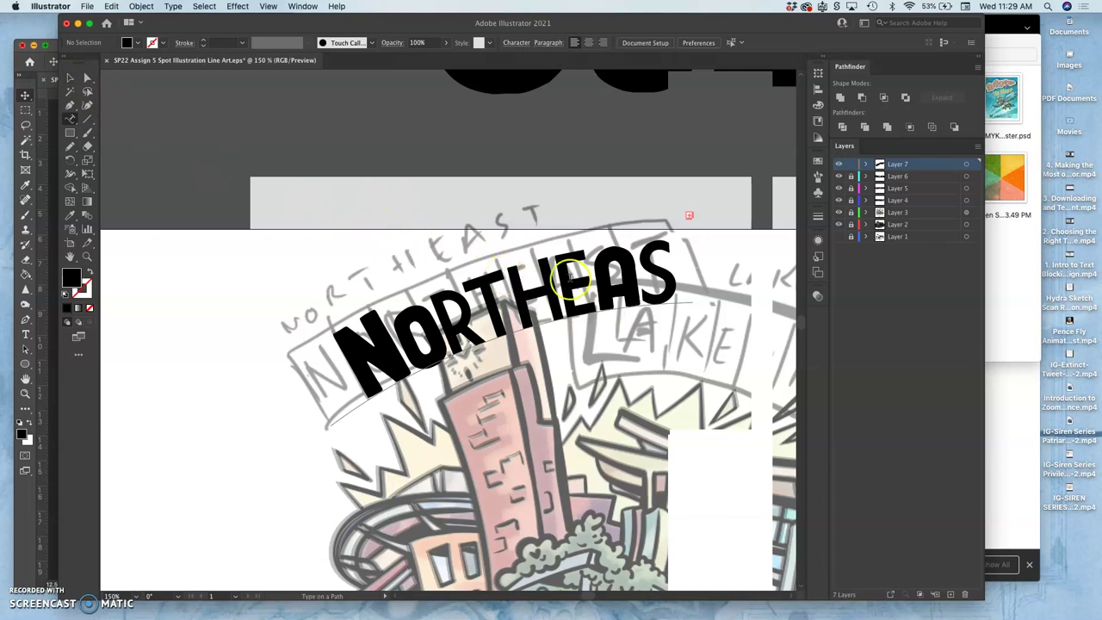
pyautogui.click(676, 293)
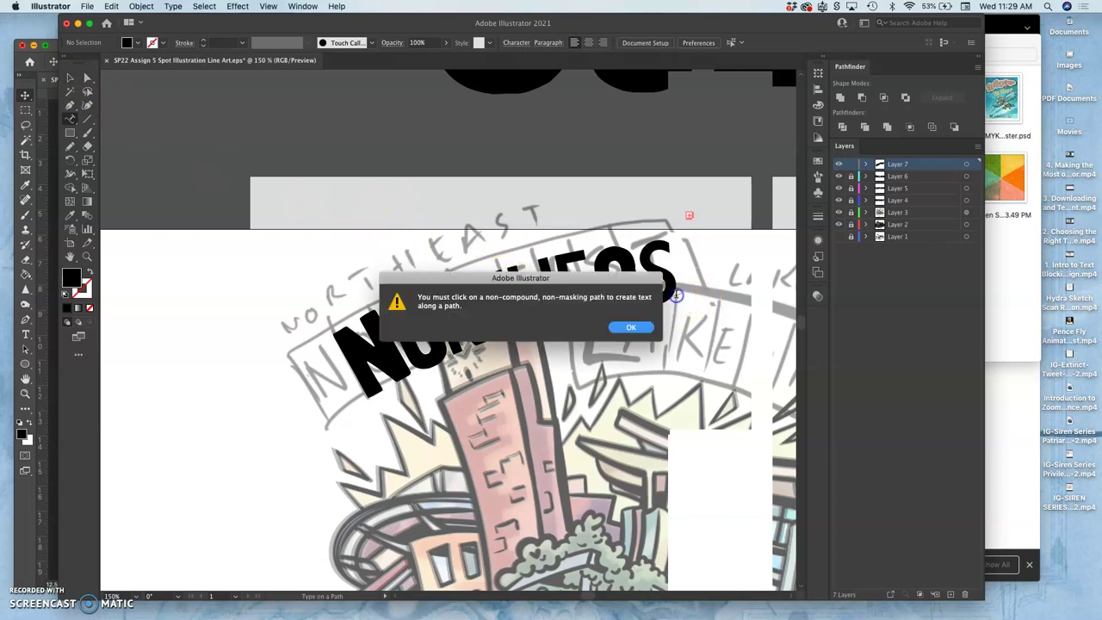
pyautogui.click(639, 326)
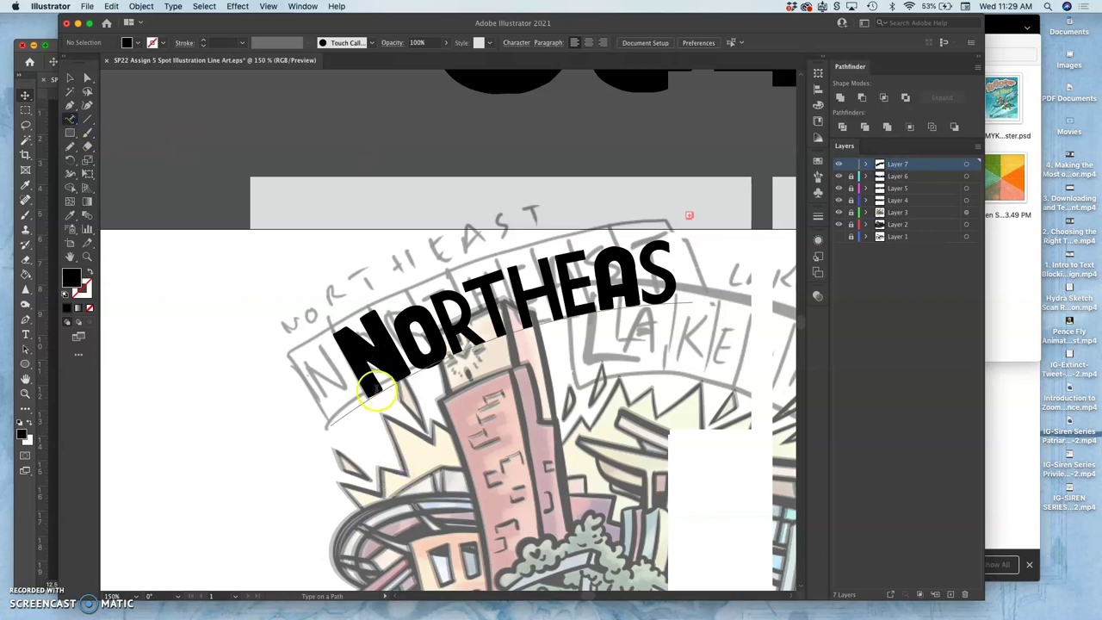
pyautogui.doubleClick(372, 372)
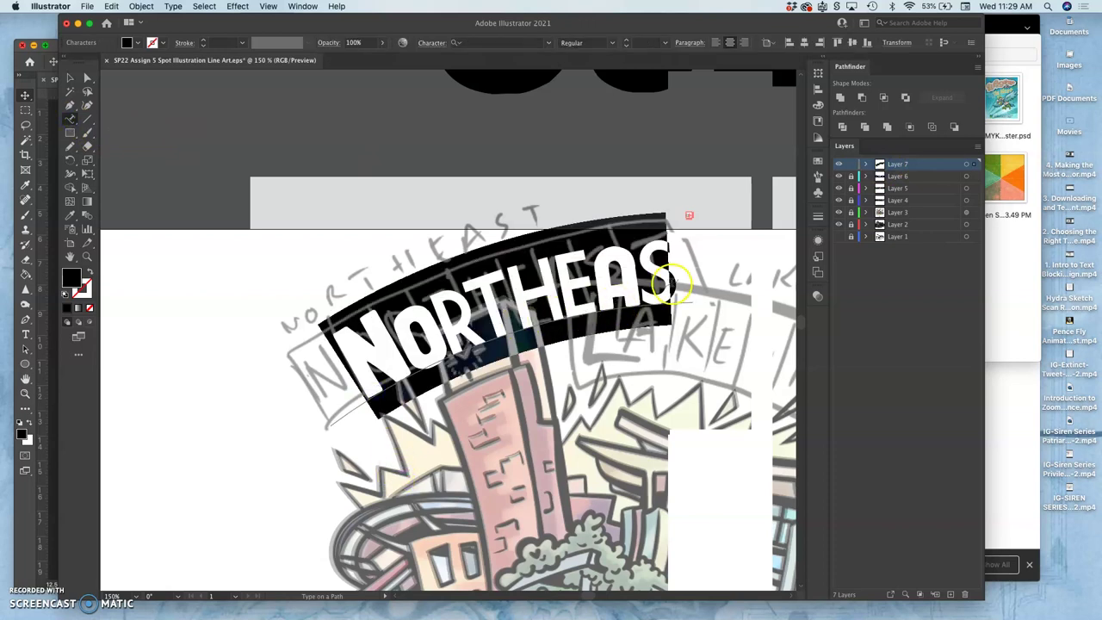
pyautogui.click(674, 293)
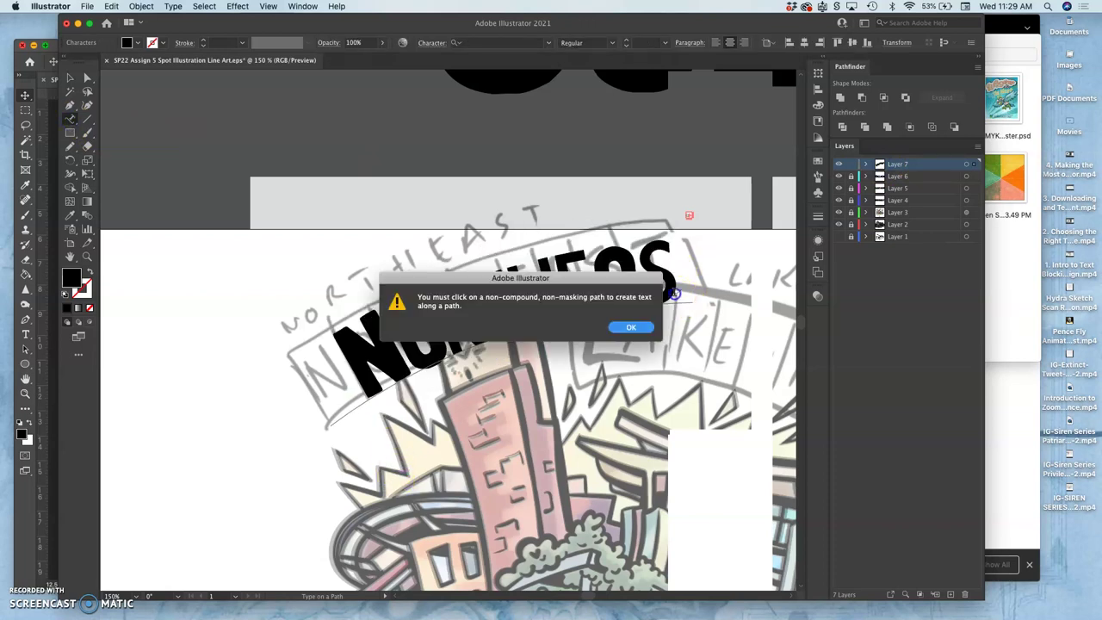
pyautogui.click(633, 329)
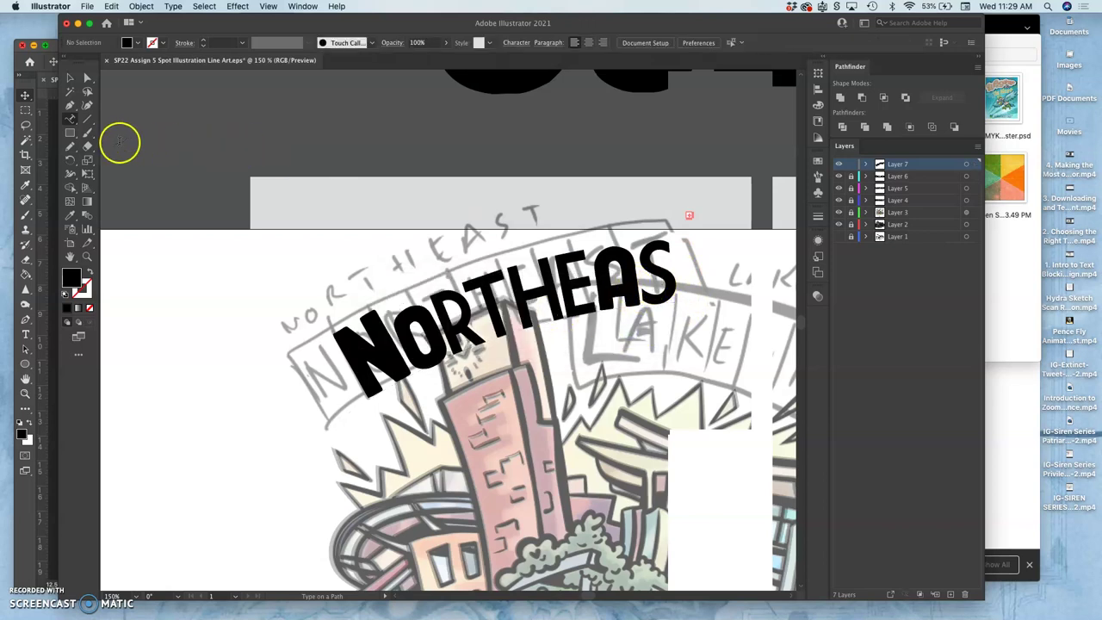
# Extend the curved text path on Layer 7 past the S with the Pencil tool to make room for the T.
pyautogui.click(70, 147)
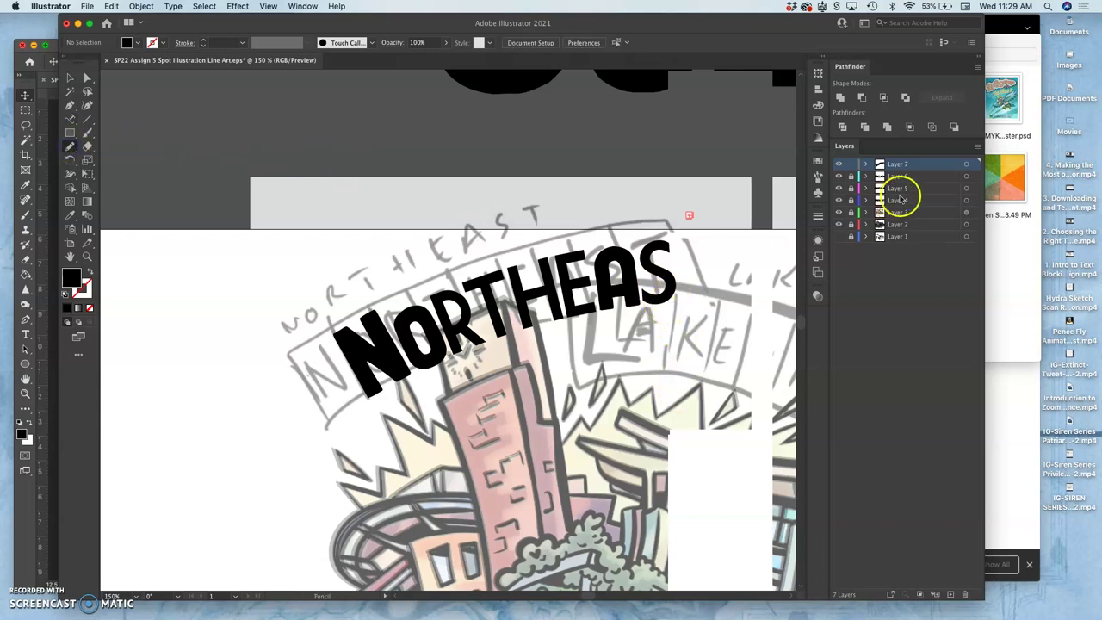
pyautogui.click(966, 164)
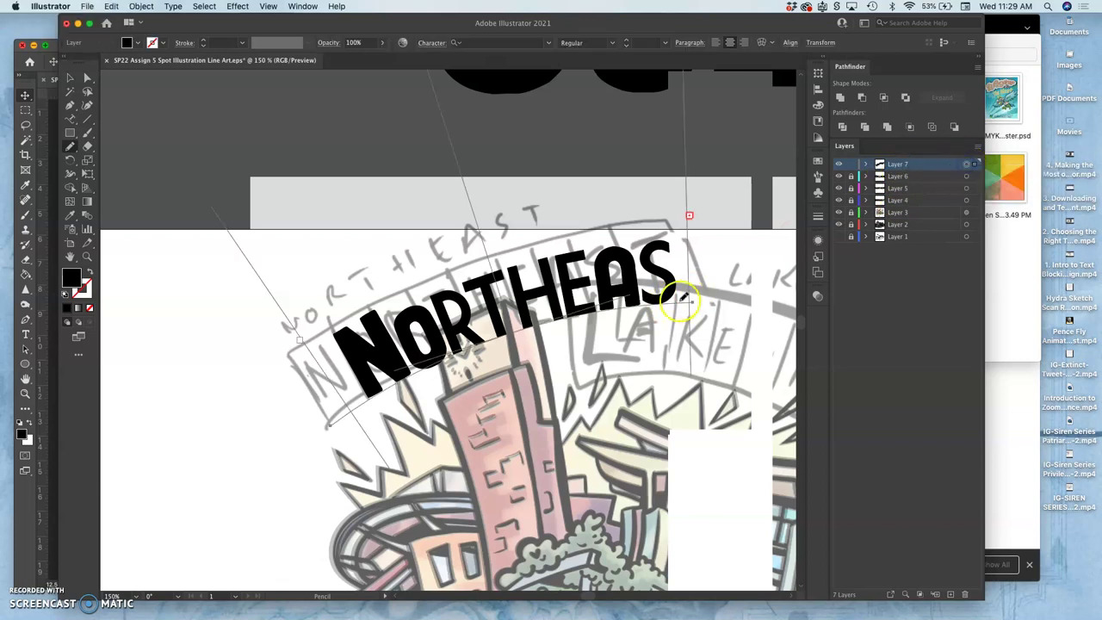
pyautogui.click(684, 300)
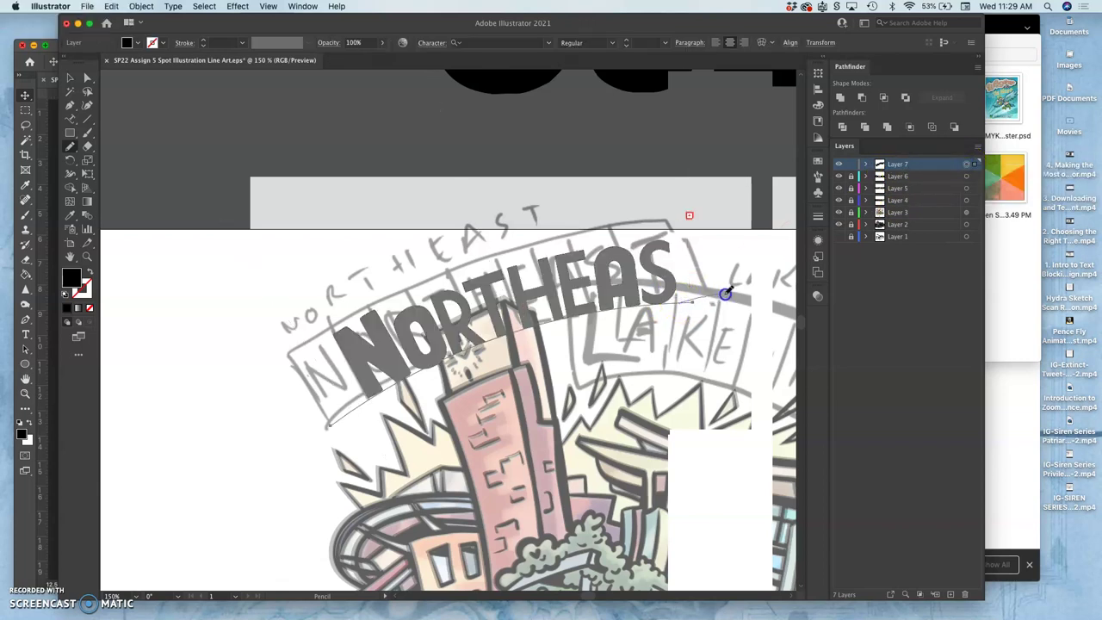
pyautogui.moveTo(769, 293); pyautogui.dragTo(780, 290)
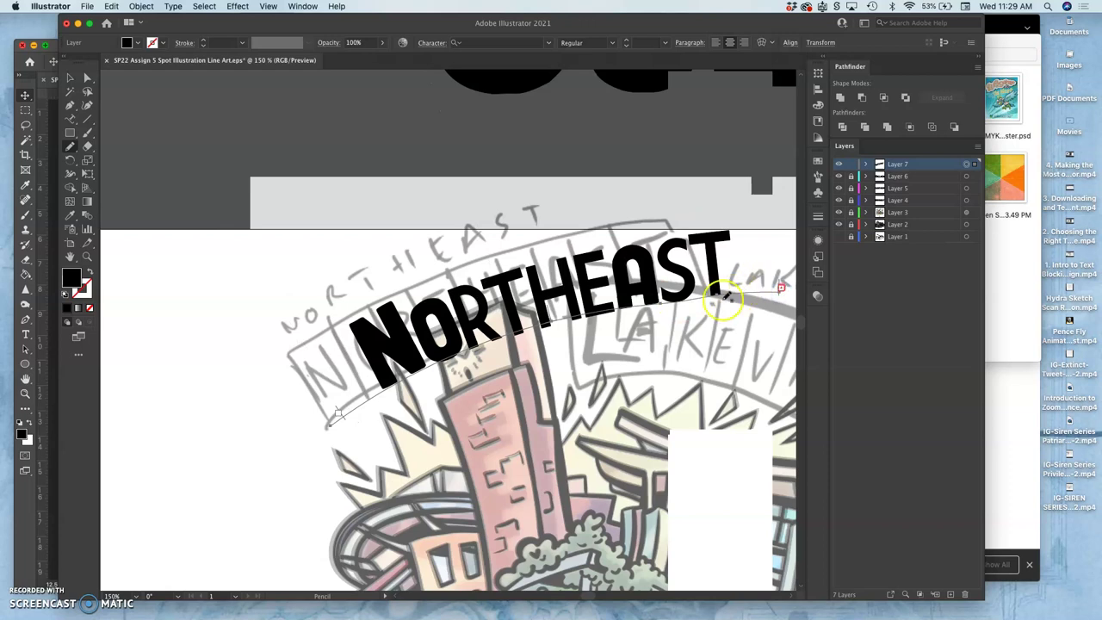
# Redraw the path under NORTHEAST with the Pencil tool as a smoother arc following the sketched banner.
pyautogui.moveTo(703, 297)
pyautogui.mouseDown()
pyautogui.moveTo(682, 296)
pyautogui.moveTo(749, 295)
pyautogui.moveTo(696, 298)
pyautogui.moveTo(740, 313)
pyautogui.moveTo(679, 298)
pyautogui.mouseUp()
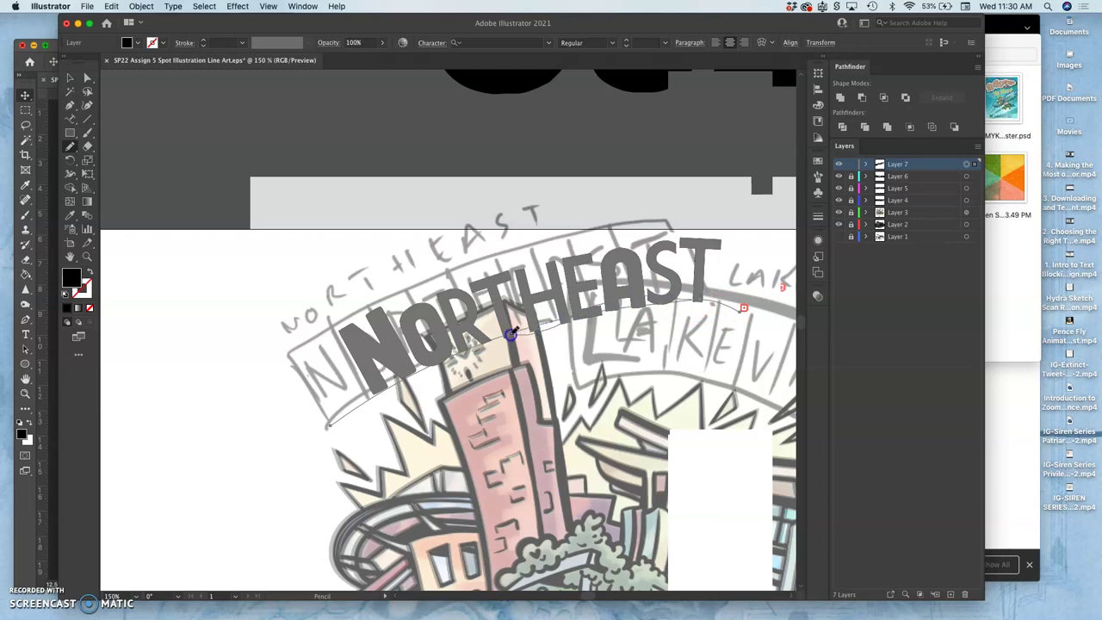
pyautogui.moveTo(506, 334); pyautogui.dragTo(503, 335)
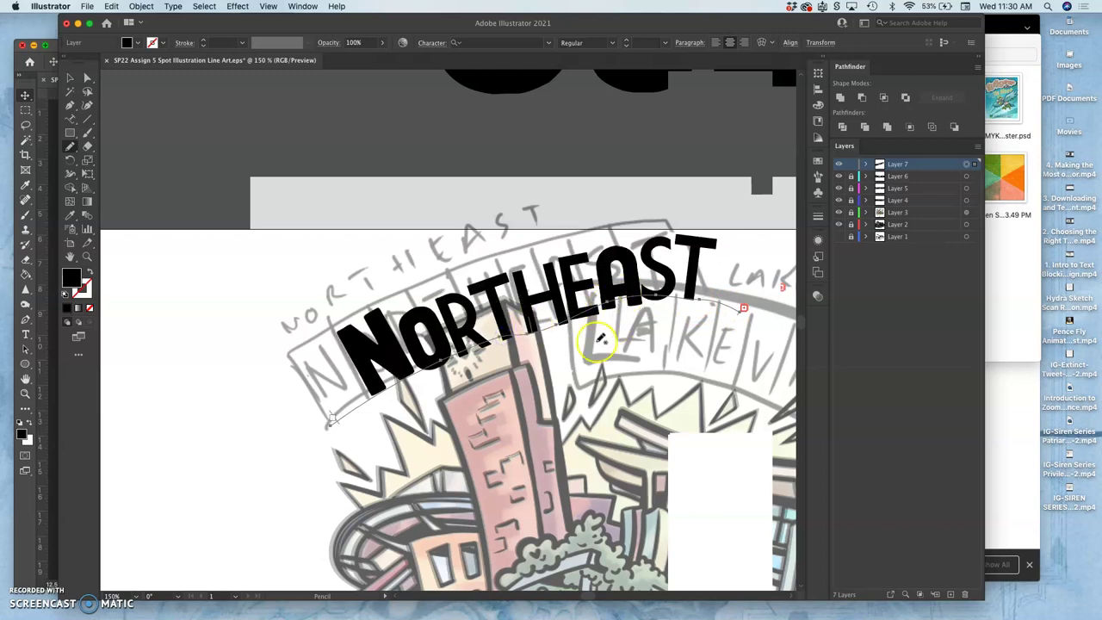
pyautogui.moveTo(605, 340)
pyautogui.mouseDown()
pyautogui.moveTo(606, 367)
pyautogui.moveTo(564, 346)
pyautogui.moveTo(508, 341)
pyautogui.moveTo(431, 367)
pyautogui.moveTo(520, 323)
pyautogui.mouseUp()
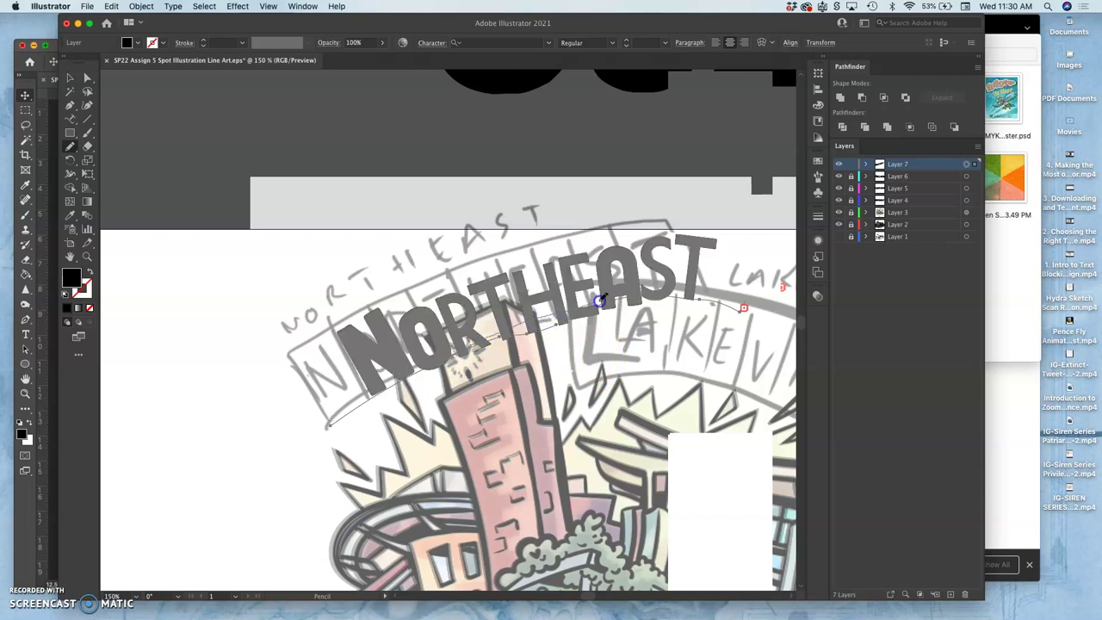
pyautogui.moveTo(678, 290); pyautogui.dragTo(687, 290)
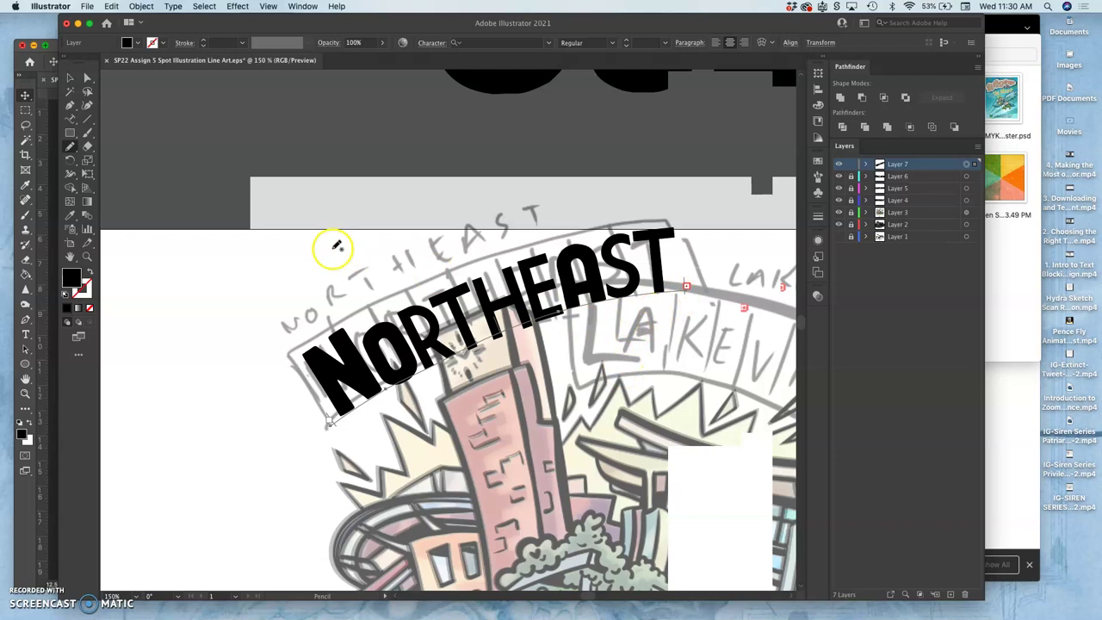
# Shift the curved NORTHEAST lettering slightly left onto its sketched banner and deselect it.
pyautogui.click(209, 204)
pyautogui.click(317, 303)
pyautogui.press('super+minus')
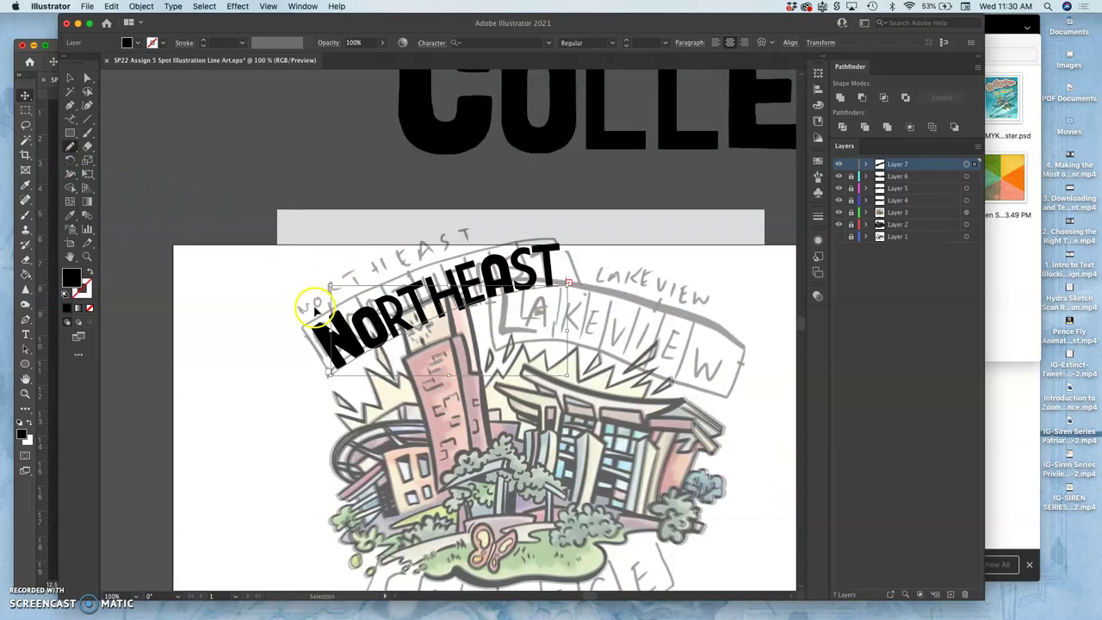
pyautogui.click(70, 78)
pyautogui.moveTo(433, 323); pyautogui.dragTo(415, 319)
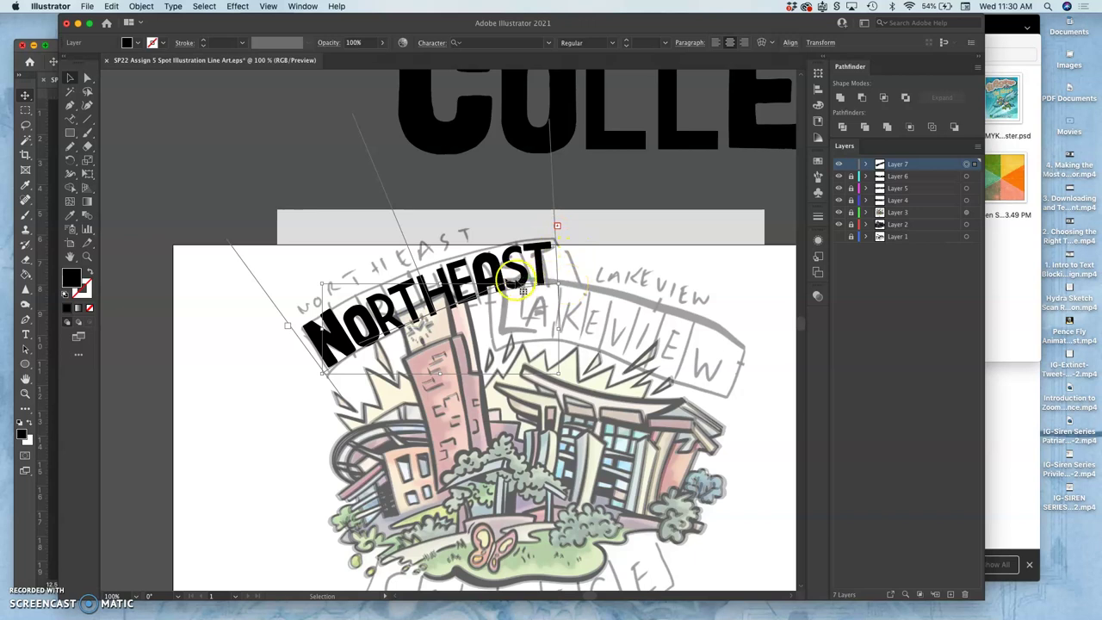
pyautogui.click(424, 315)
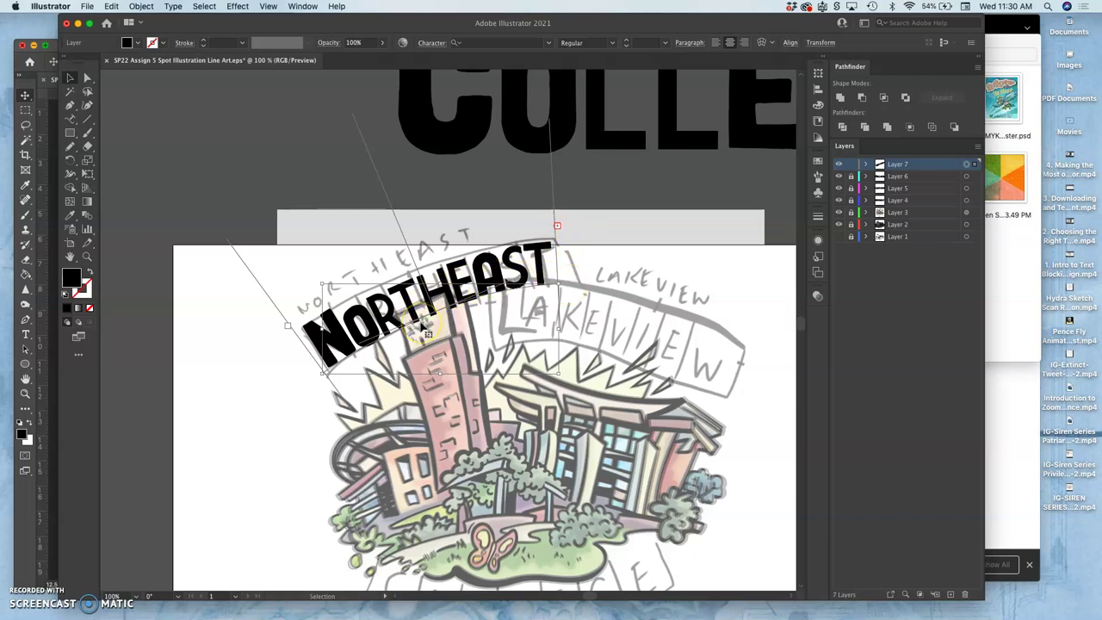
pyautogui.click(438, 329)
pyautogui.click(639, 306)
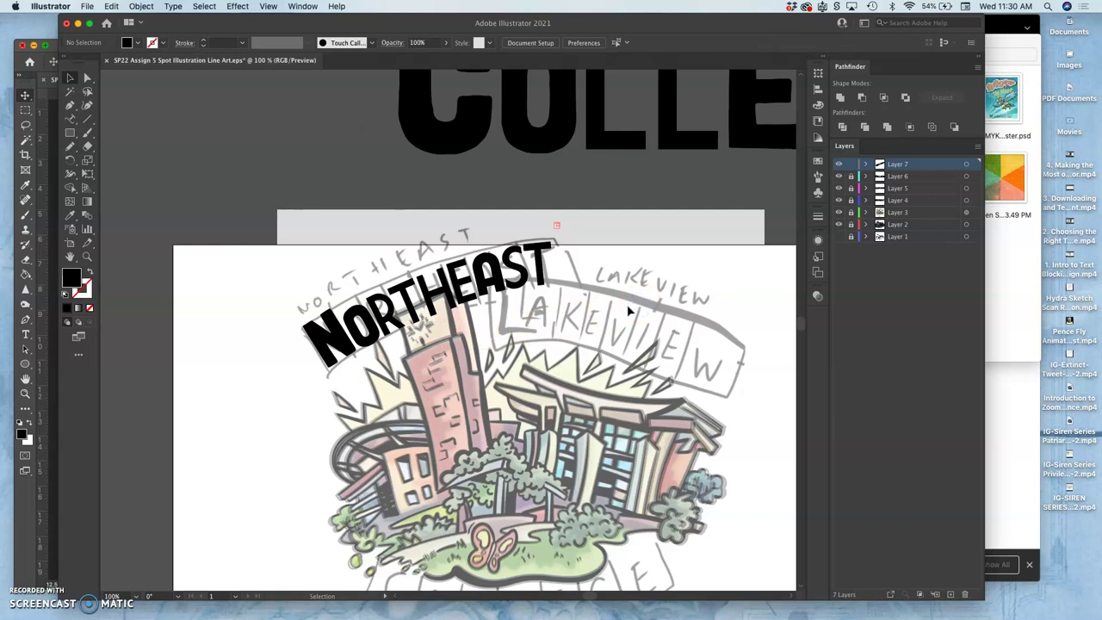
# Lock Layer 7 and paste a copy of its NORTHEAST lettering onto a new layer.
pyautogui.click(966, 163)
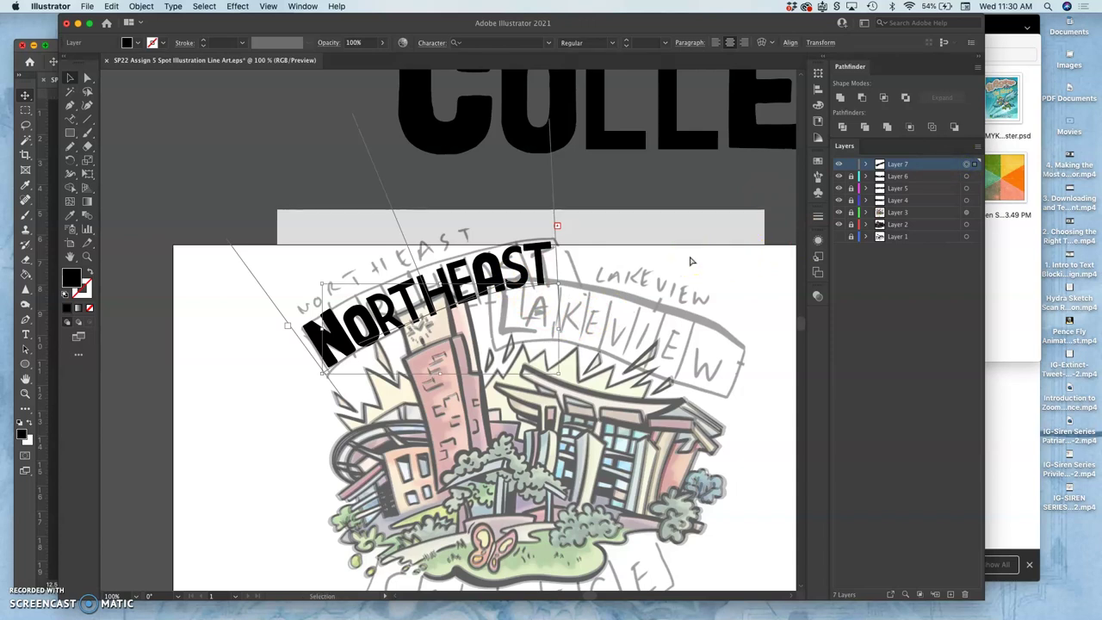
pyautogui.click(851, 163)
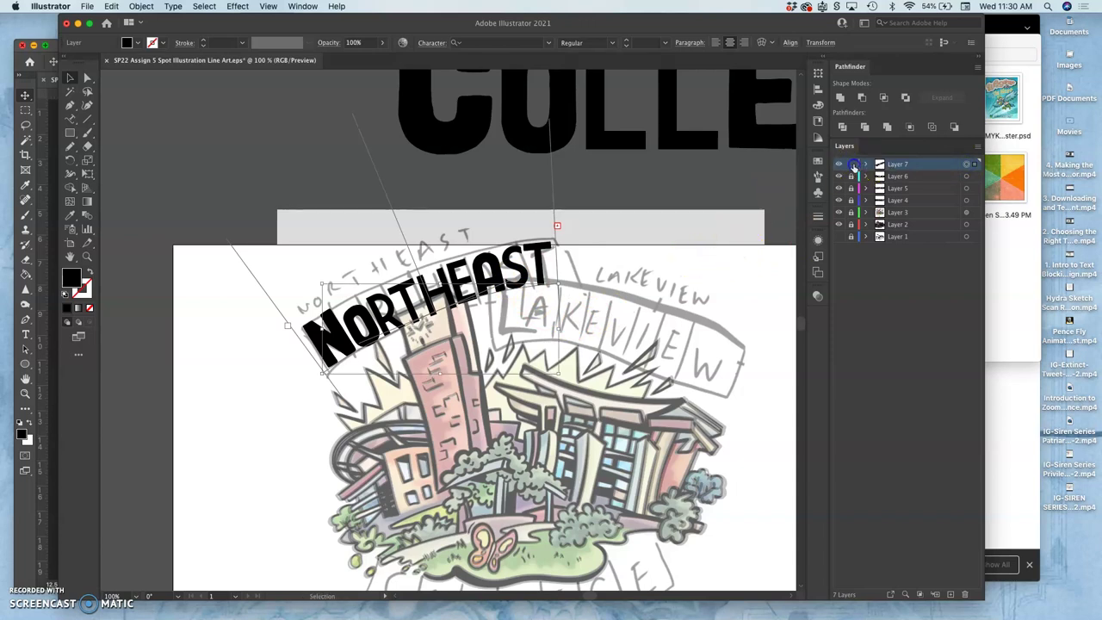
pyautogui.click(949, 589)
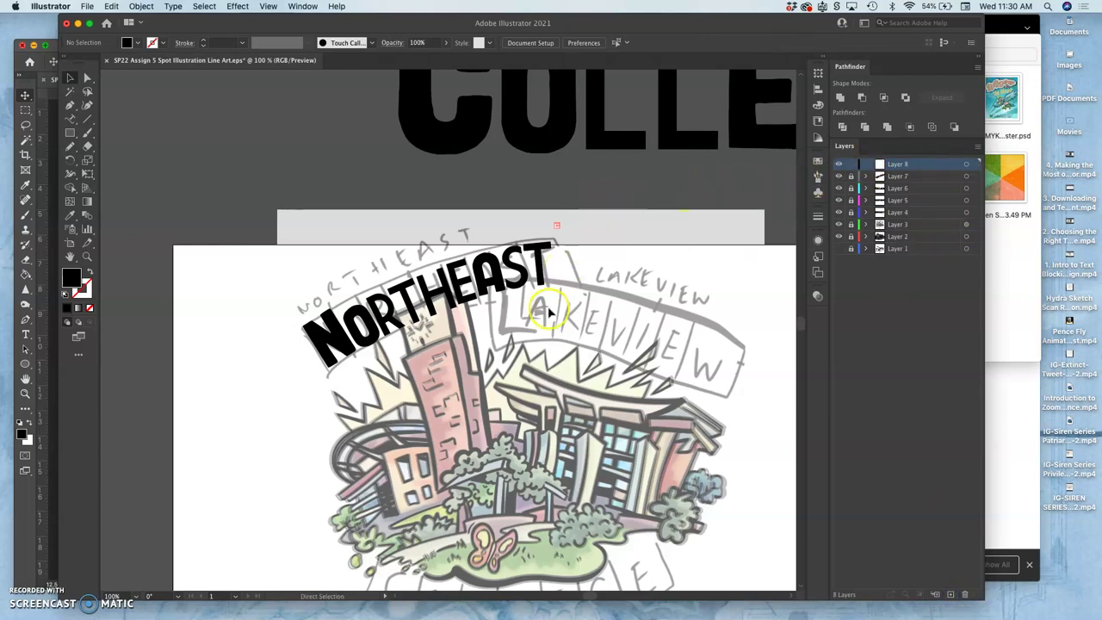
pyautogui.press('cmd+v')
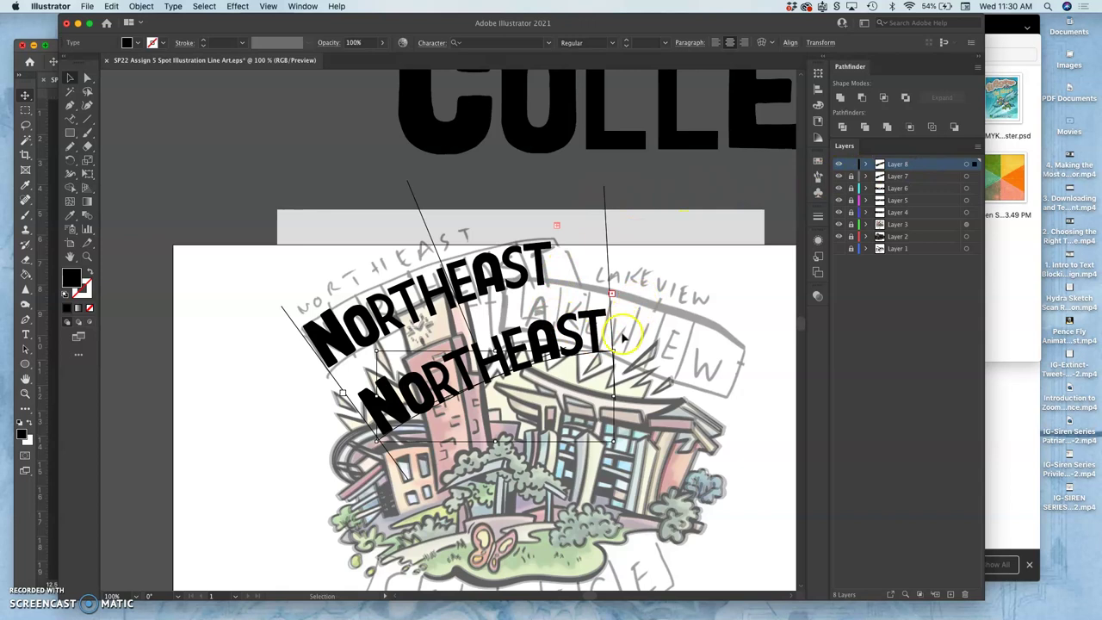
# Rotate the copied NORTHEAST lettering clockwise and move it over the sketched LAKEVIEW banner.
pyautogui.click(69, 78)
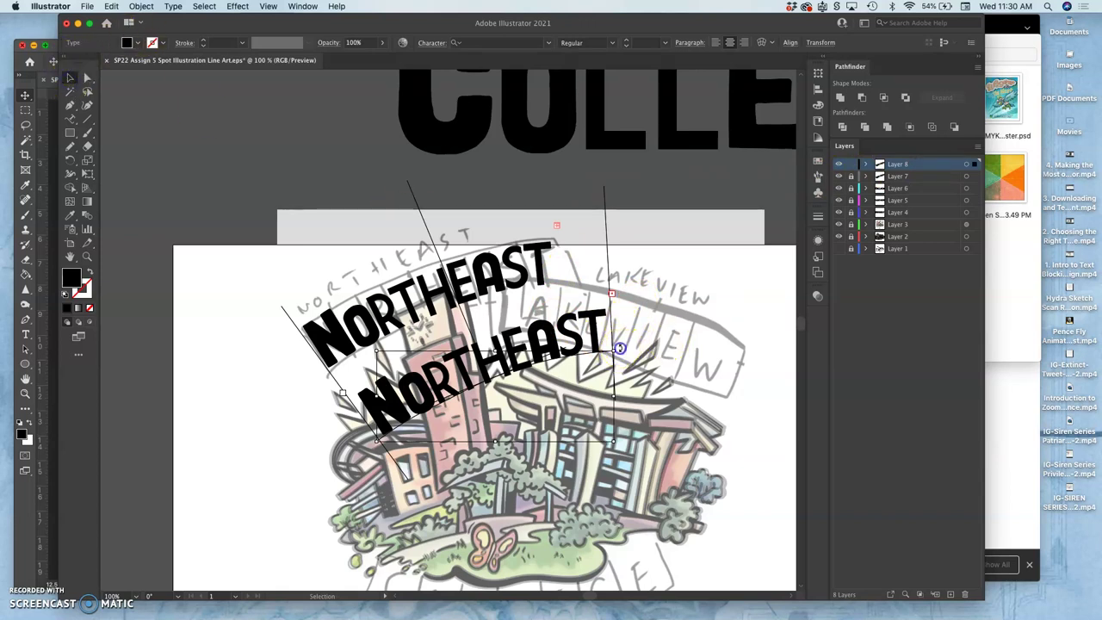
pyautogui.moveTo(620, 348); pyautogui.dragTo(649, 434)
pyautogui.moveTo(572, 394); pyautogui.dragTo(680, 362)
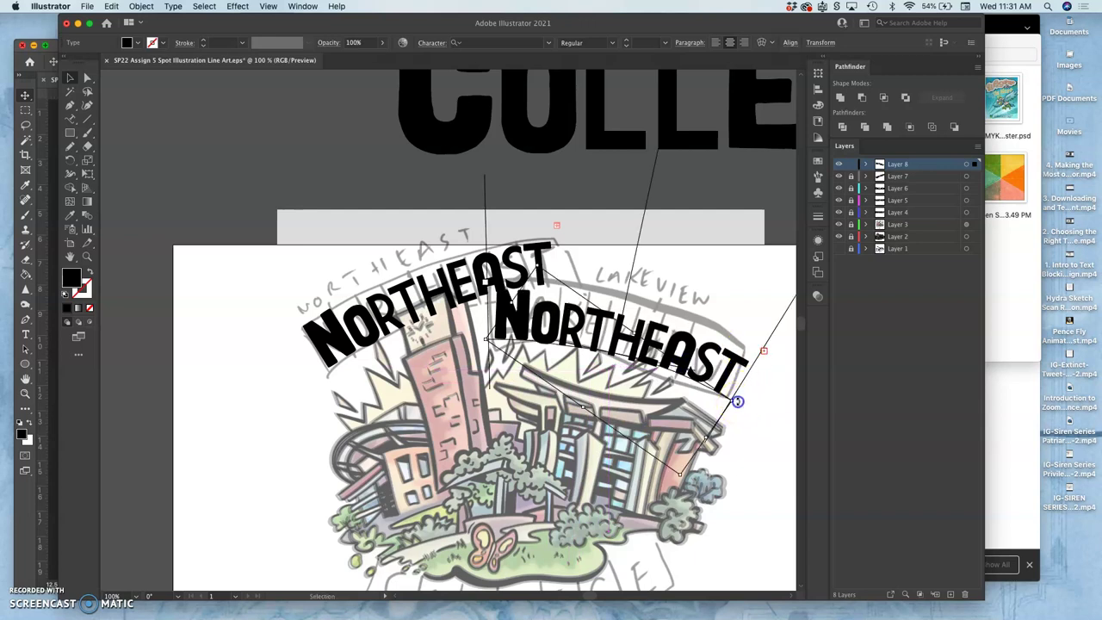
pyautogui.moveTo(738, 398); pyautogui.dragTo(738, 398)
# Replace the letters NOR of the copied lettering with LAK using the Type on a Path tool.
pyautogui.click(516, 336)
pyautogui.click(71, 119)
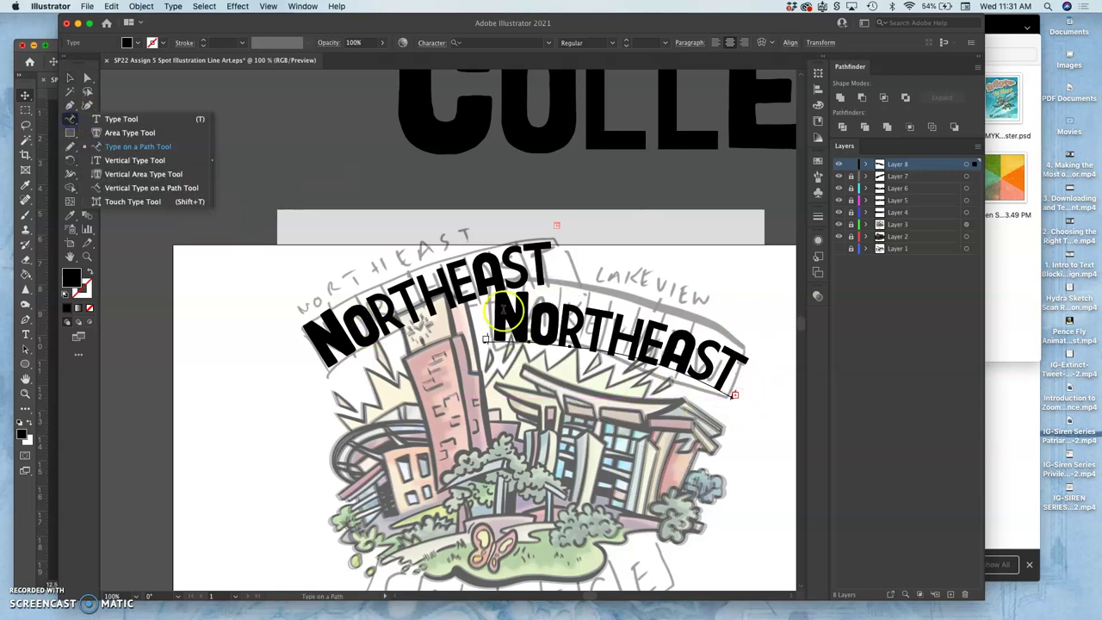
pyautogui.doubleClick(515, 331)
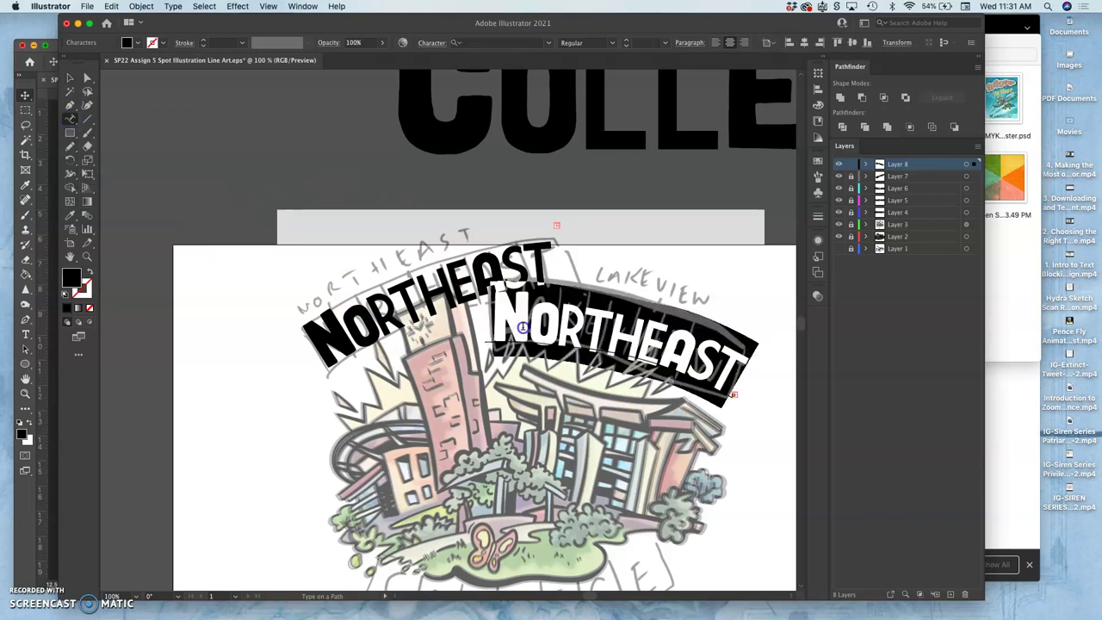
pyautogui.click(522, 327)
pyautogui.moveTo(509, 327); pyautogui.dragTo(542, 330)
pyautogui.write('LA')
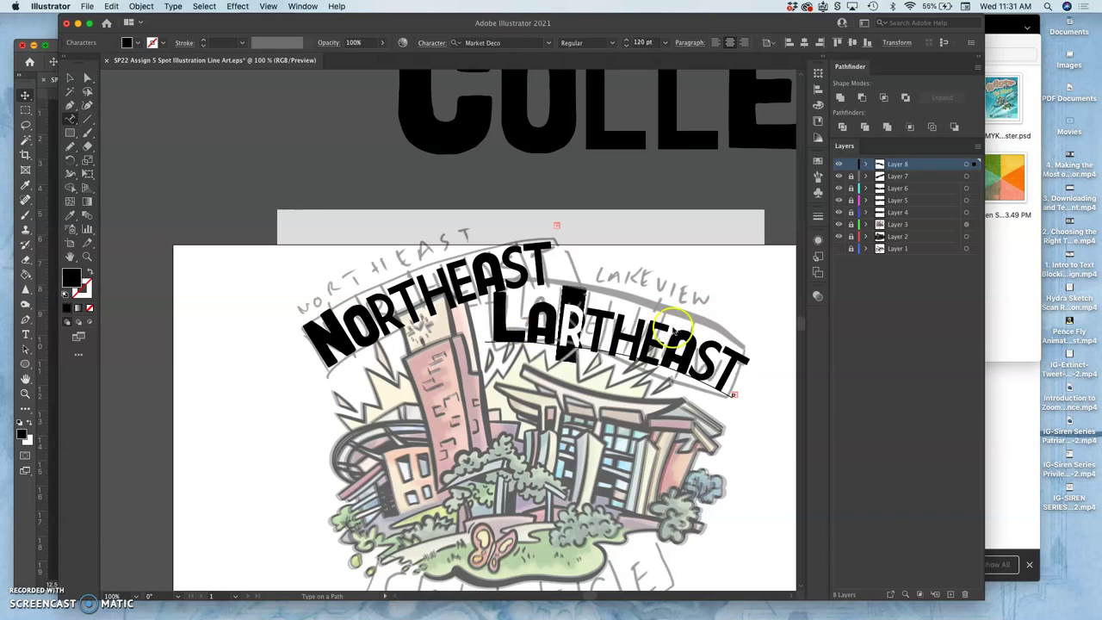
pyautogui.write('K')
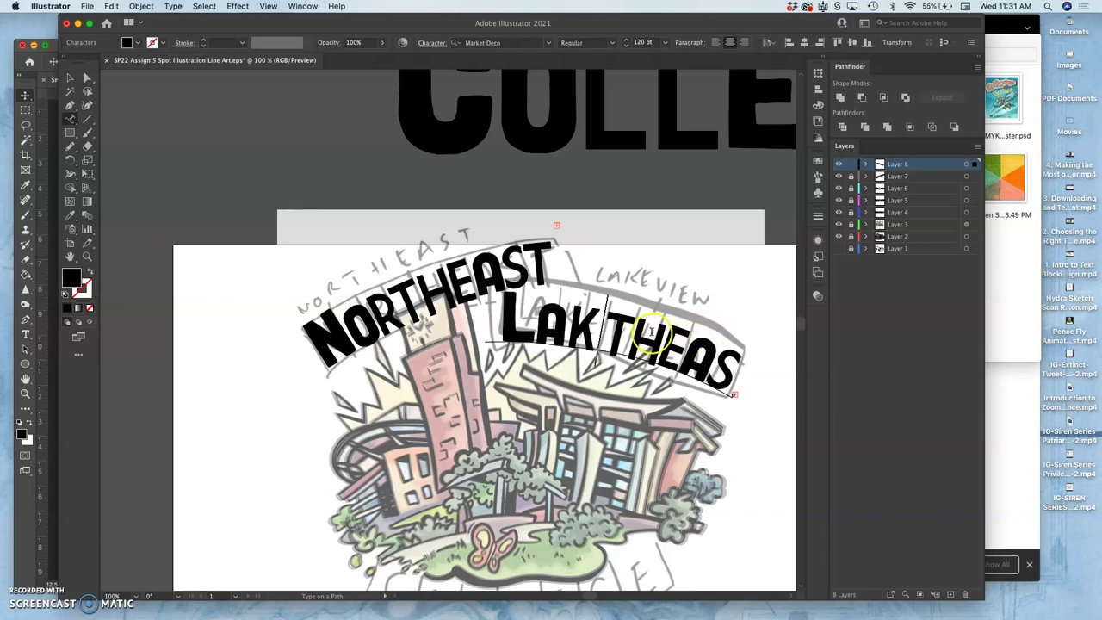
# Add an E after LAK in the curved copy, using the heavy Mortina DEMO Regular style of the existing A.
pyautogui.write('E')
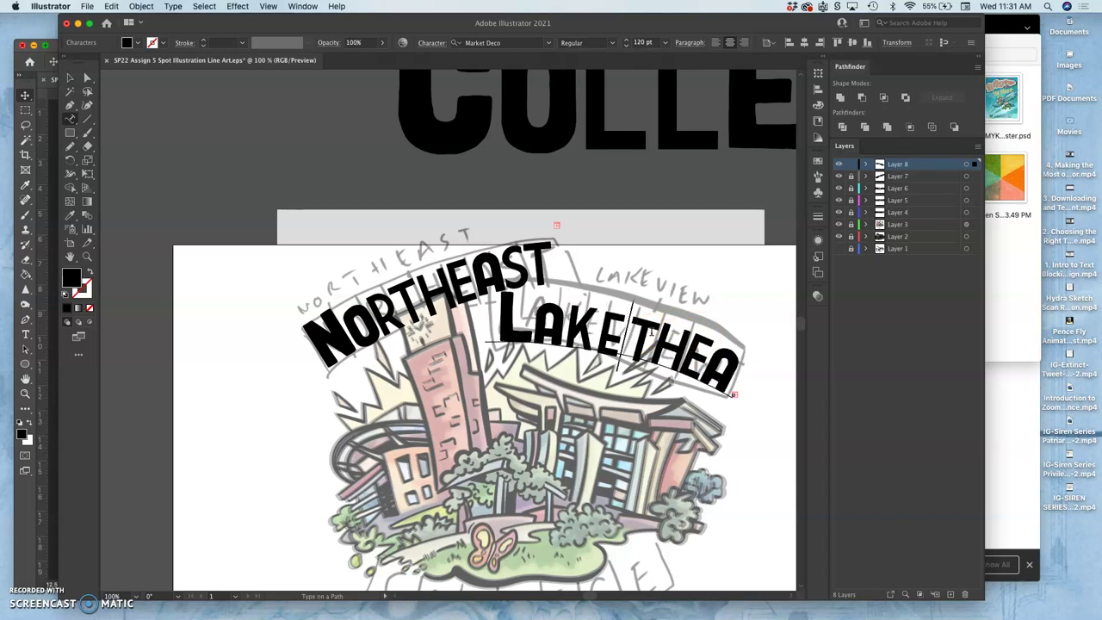
pyautogui.press('BackSpace')
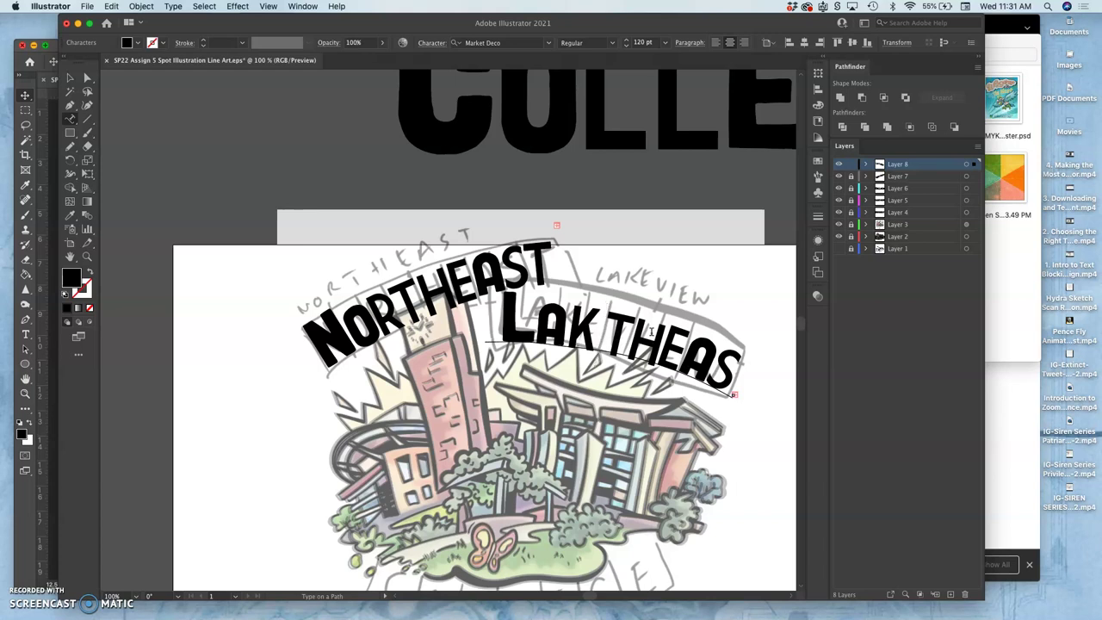
pyautogui.scroll(5, 652, 331)
pyautogui.hscroll(-2, 652, 332)
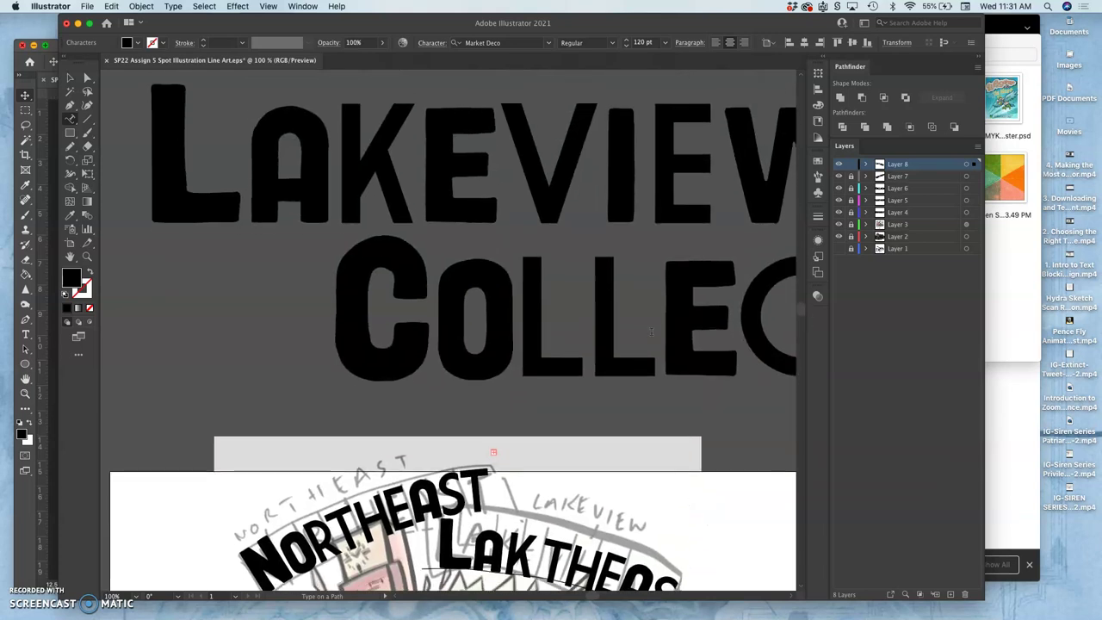
pyautogui.scroll(-3, 651, 335)
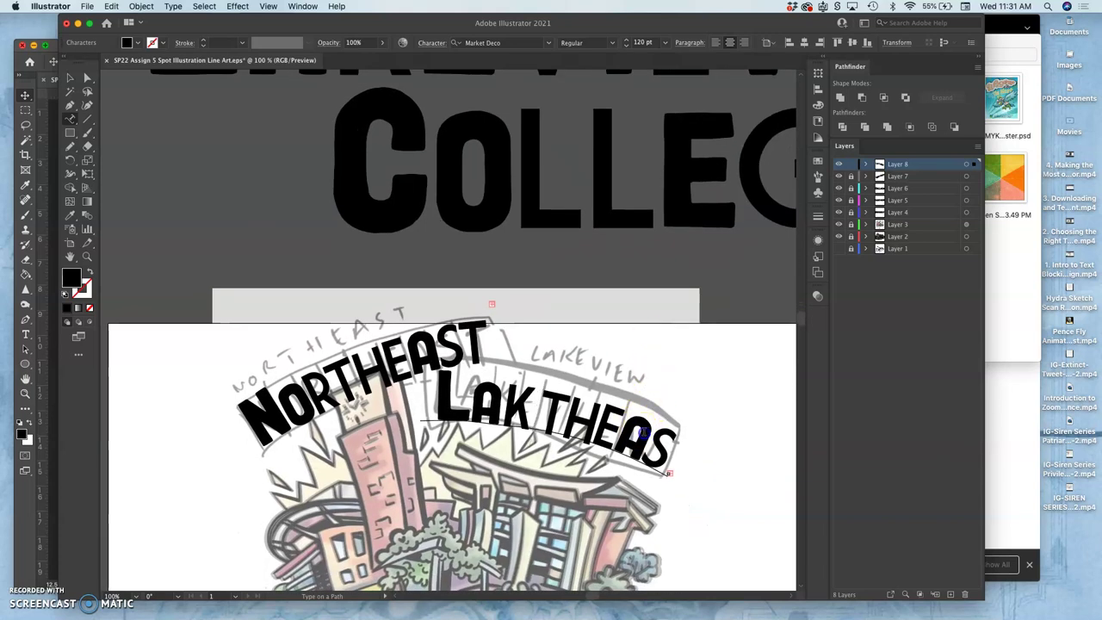
pyautogui.moveTo(642, 433); pyautogui.dragTo(630, 432)
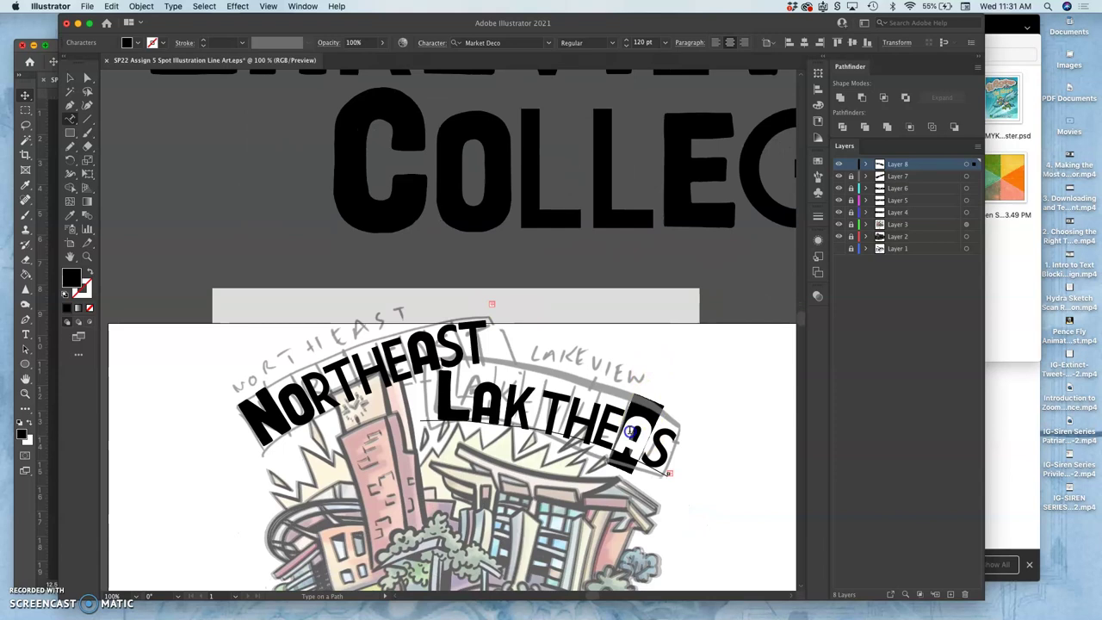
pyautogui.click(531, 416)
pyautogui.write('A')
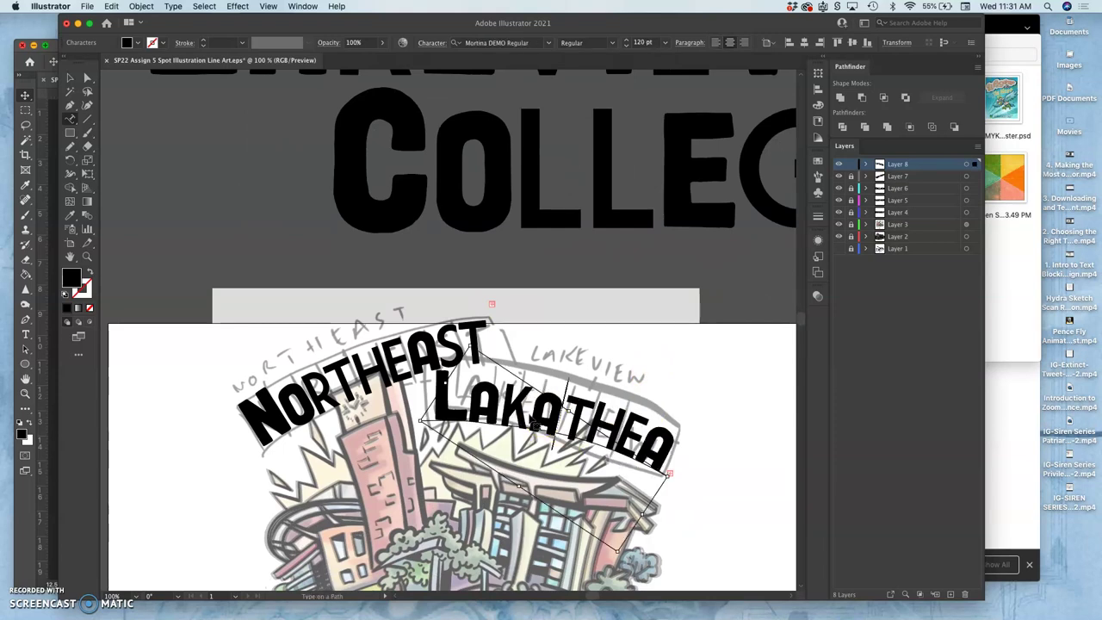
pyautogui.click(551, 415)
pyautogui.moveTo(556, 419); pyautogui.dragTo(534, 418)
pyautogui.write('e')
pyautogui.click(562, 396)
# Replace the visible letters THEA after LAKE with a V in the thinner Market Deco style.
pyautogui.scroll(5, 562, 396)
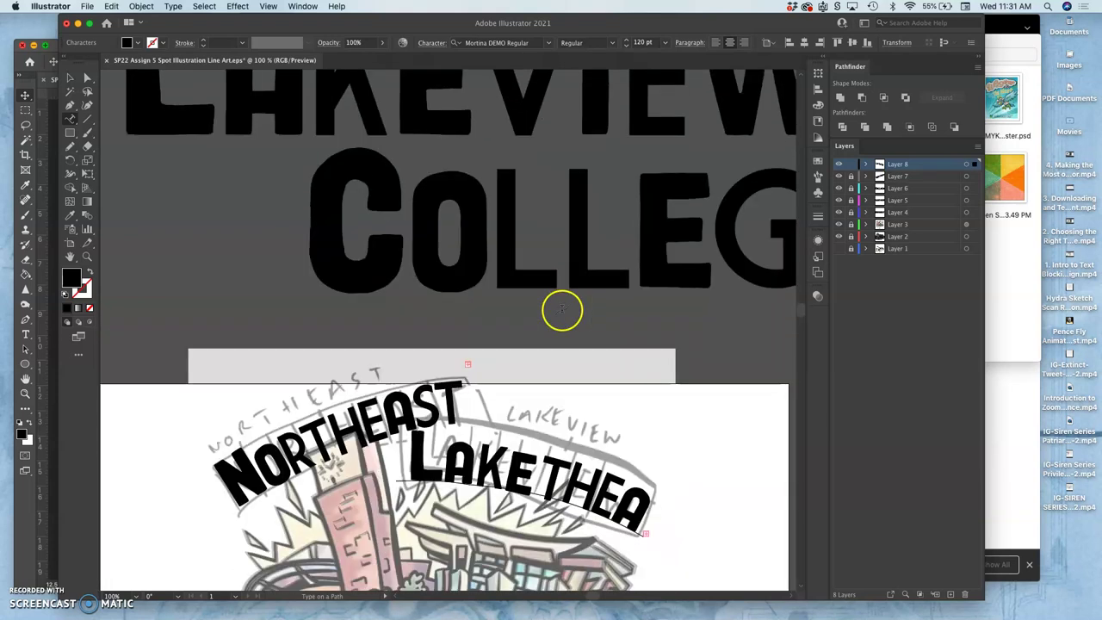
pyautogui.scroll(-5, 561, 310)
pyautogui.moveTo(515, 376); pyautogui.dragTo(608, 411)
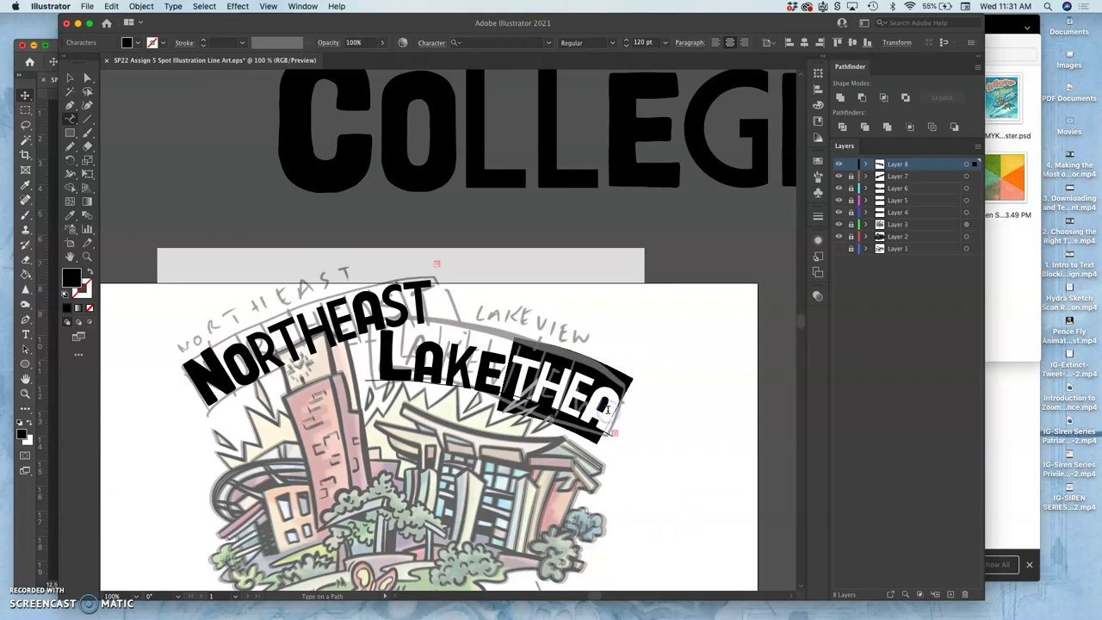
pyautogui.press('BackSpace')
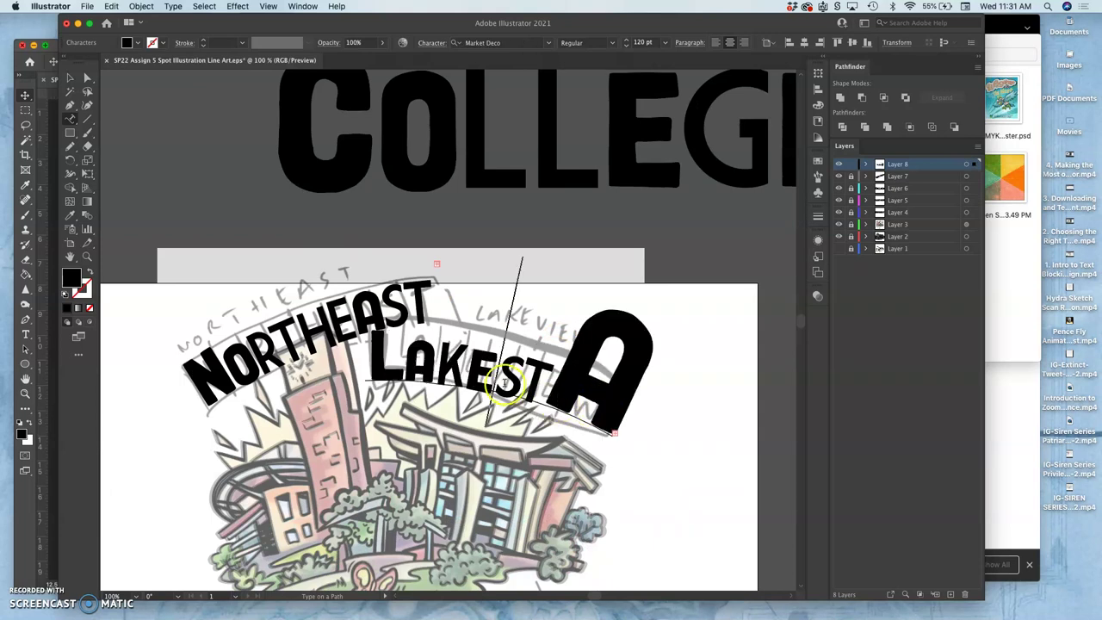
pyautogui.write('iv')
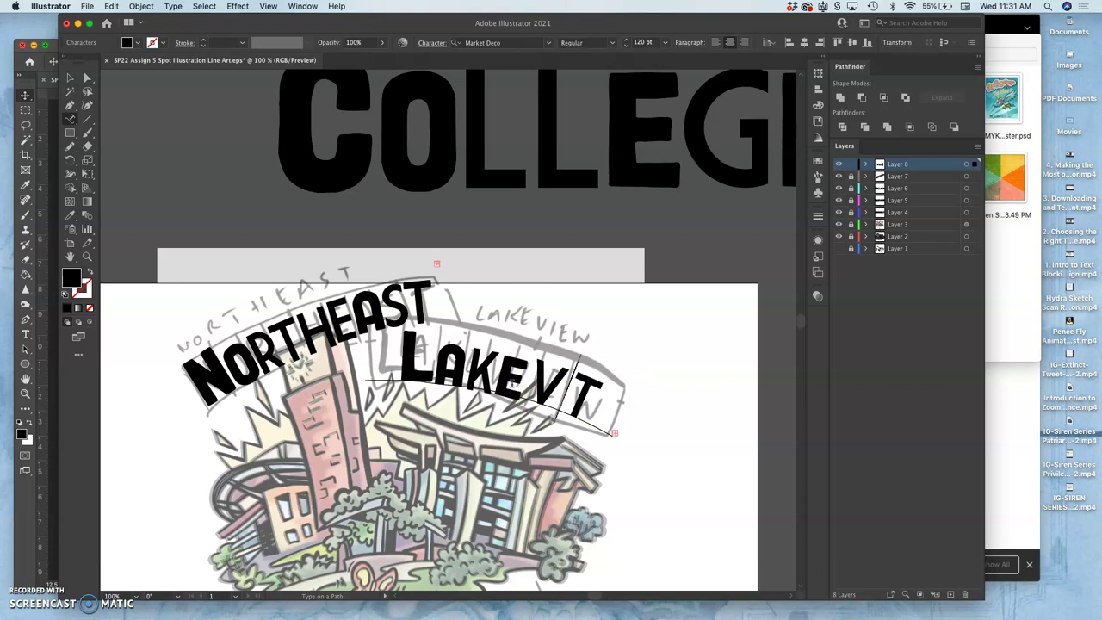
# Delete the leftover NORTHEAST letters following LAKEV on the curved path.
pyautogui.moveTo(564, 394); pyautogui.dragTo(587, 406)
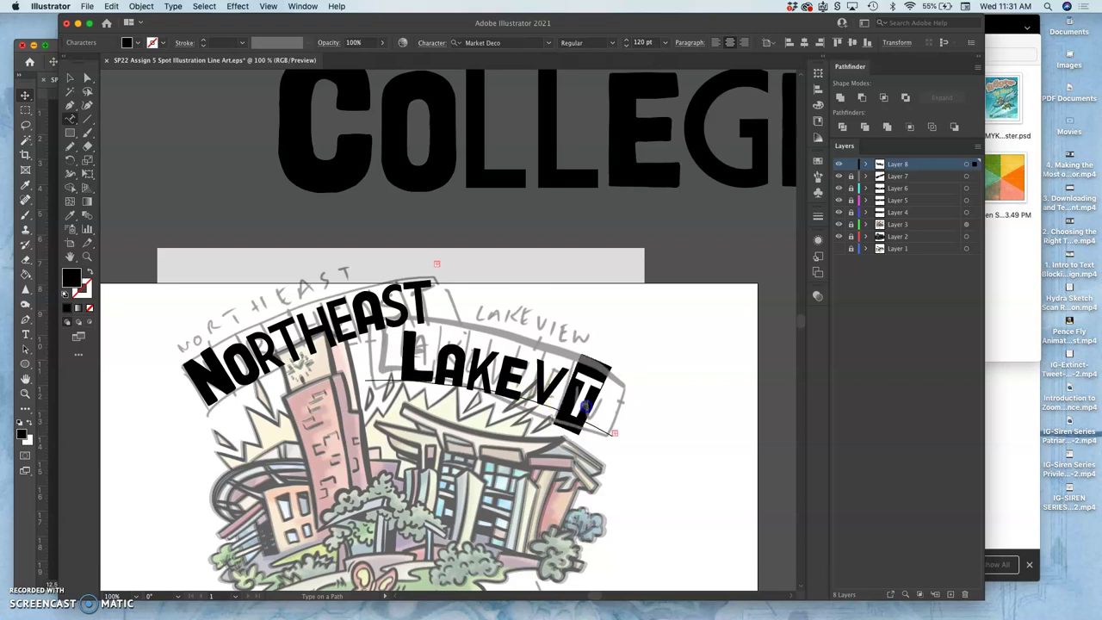
pyautogui.write('A')
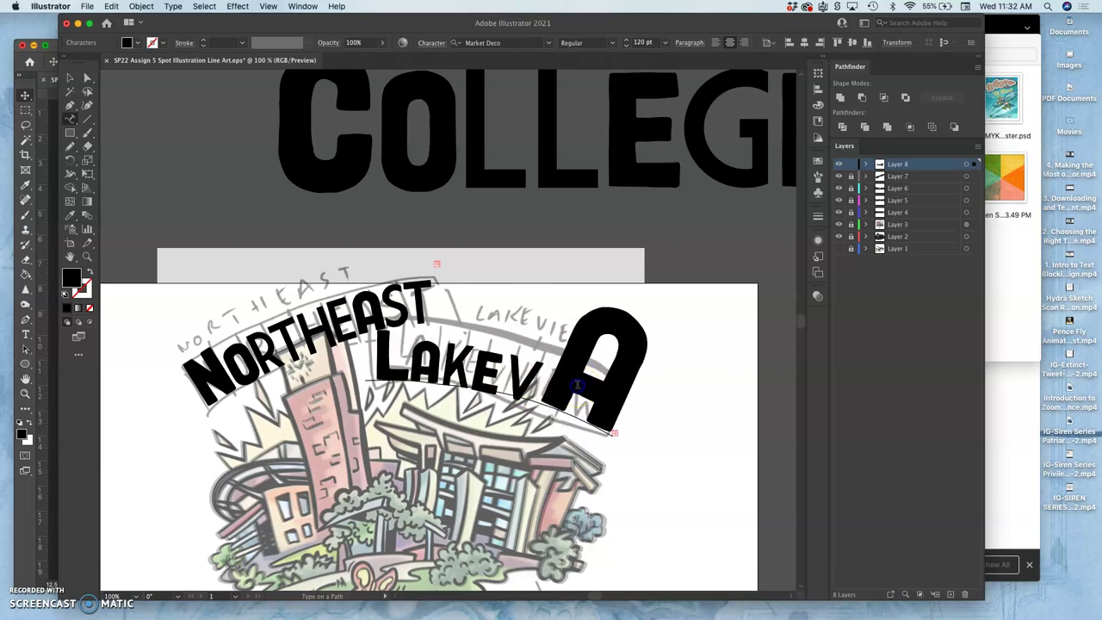
pyautogui.moveTo(579, 385); pyautogui.dragTo(590, 393)
pyautogui.write('S')
pyautogui.click(566, 386)
pyautogui.moveTo(567, 386); pyautogui.dragTo(598, 395)
pyautogui.press('BackSpace')
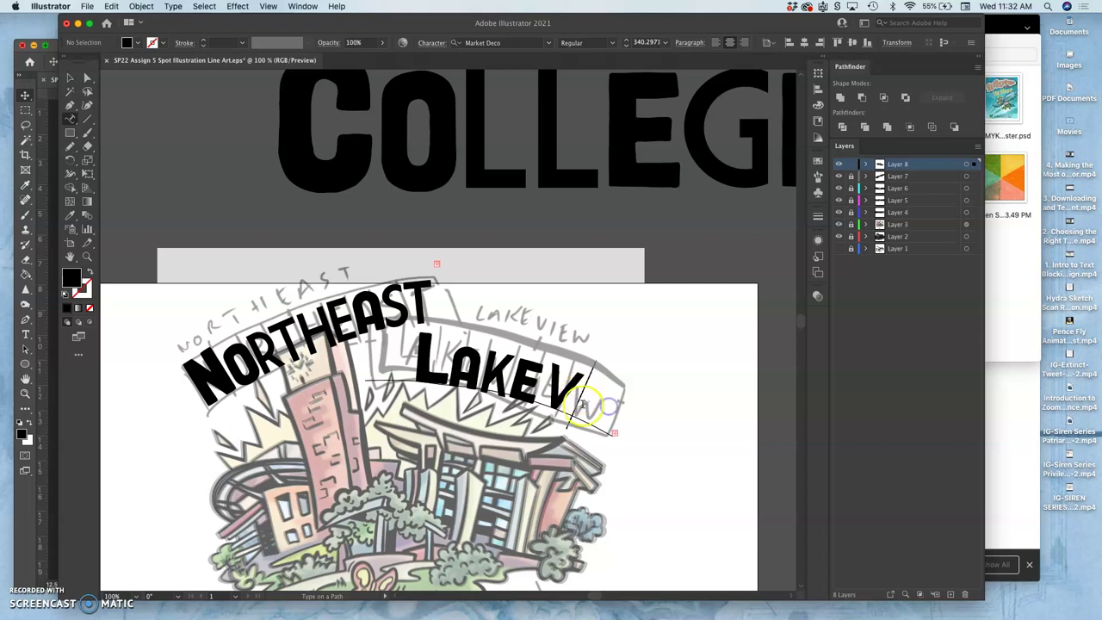
# Add an I after LAKEV by pasting a copy of the heavy Mortina DEMO A and overwriting it.
pyautogui.hscroll(1, 575, 394)
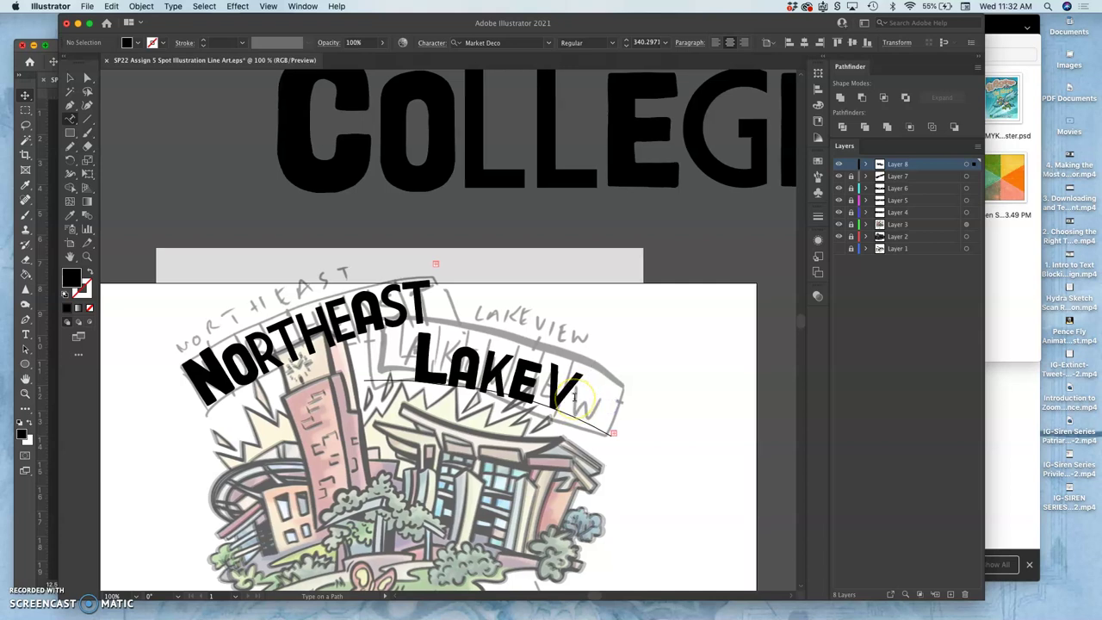
pyautogui.scroll(5, 574, 394)
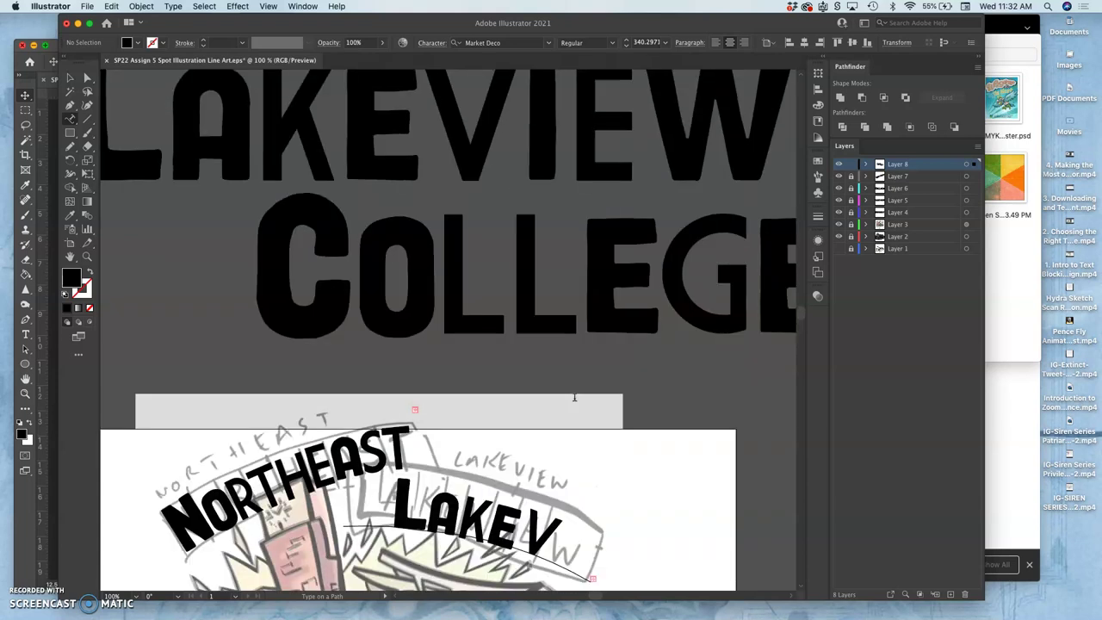
pyautogui.scroll(-4, 469, 400)
pyautogui.moveTo(469, 399); pyautogui.dragTo(447, 400)
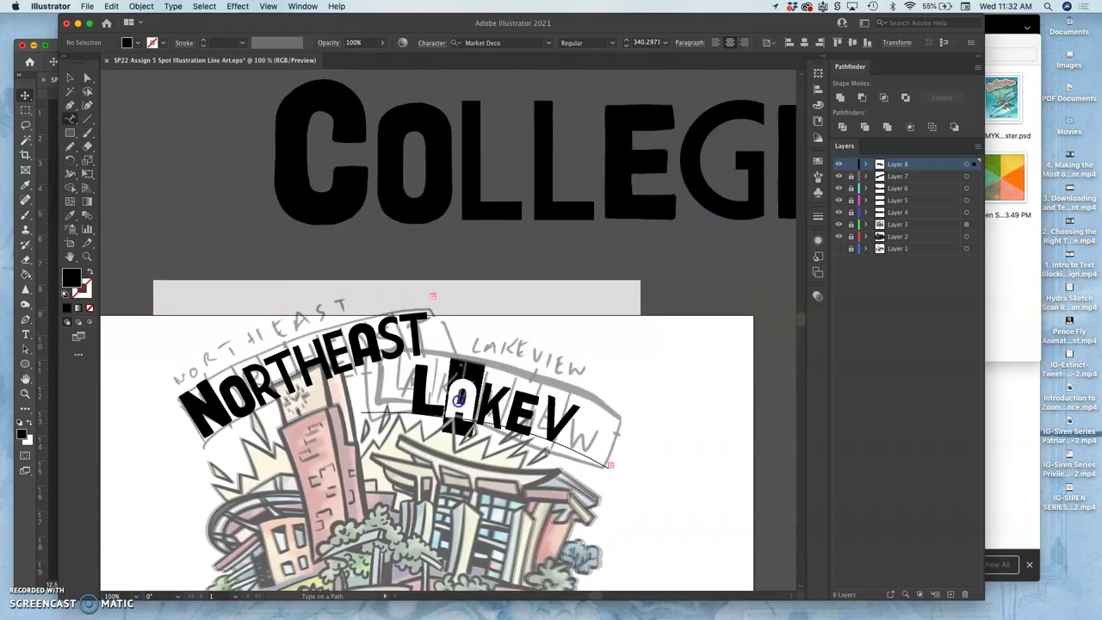
pyautogui.click(579, 425)
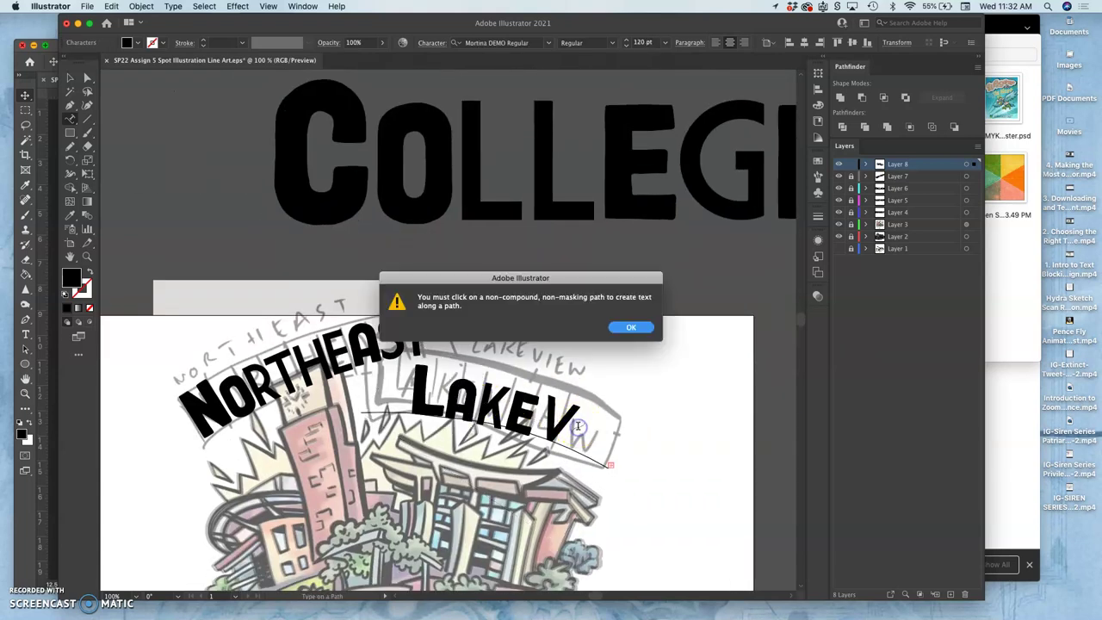
pyautogui.click(642, 334)
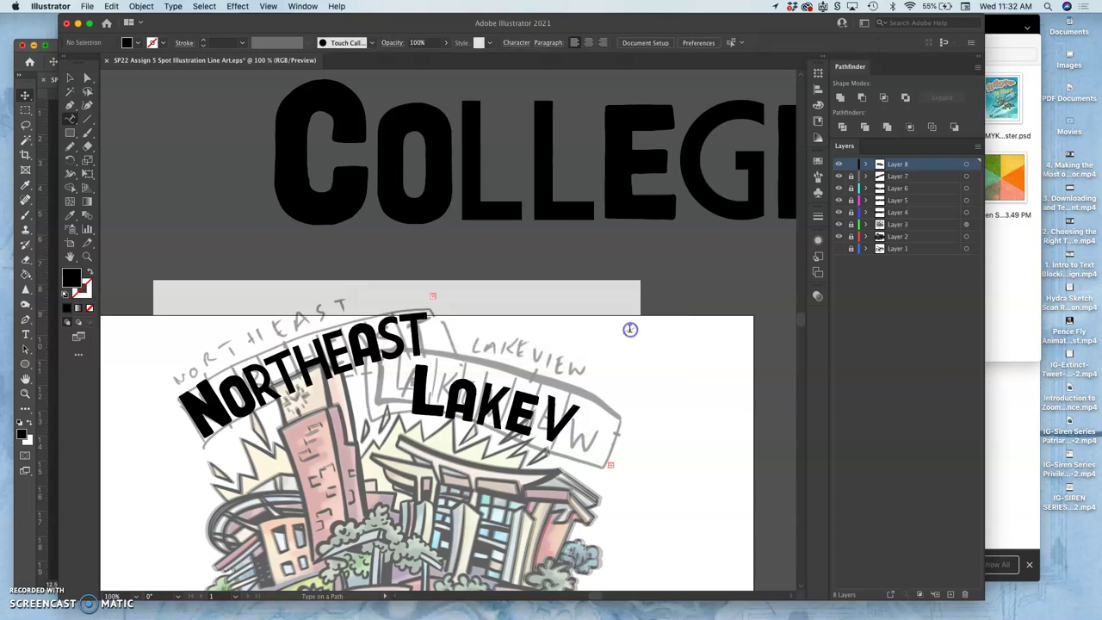
pyautogui.click(568, 428)
pyautogui.write('A')
pyautogui.doubleClick(568, 428)
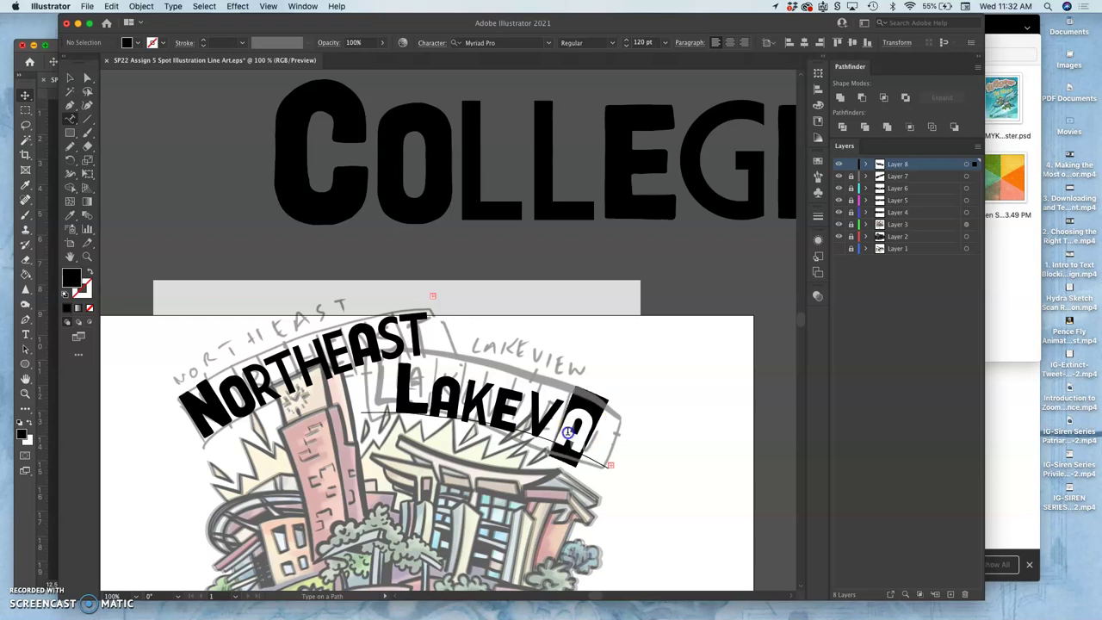
pyautogui.write('I')
# Add a heavy E after LAKEVI on the curved path, matching the weight of the flat reference lettering.
pyautogui.click(578, 438)
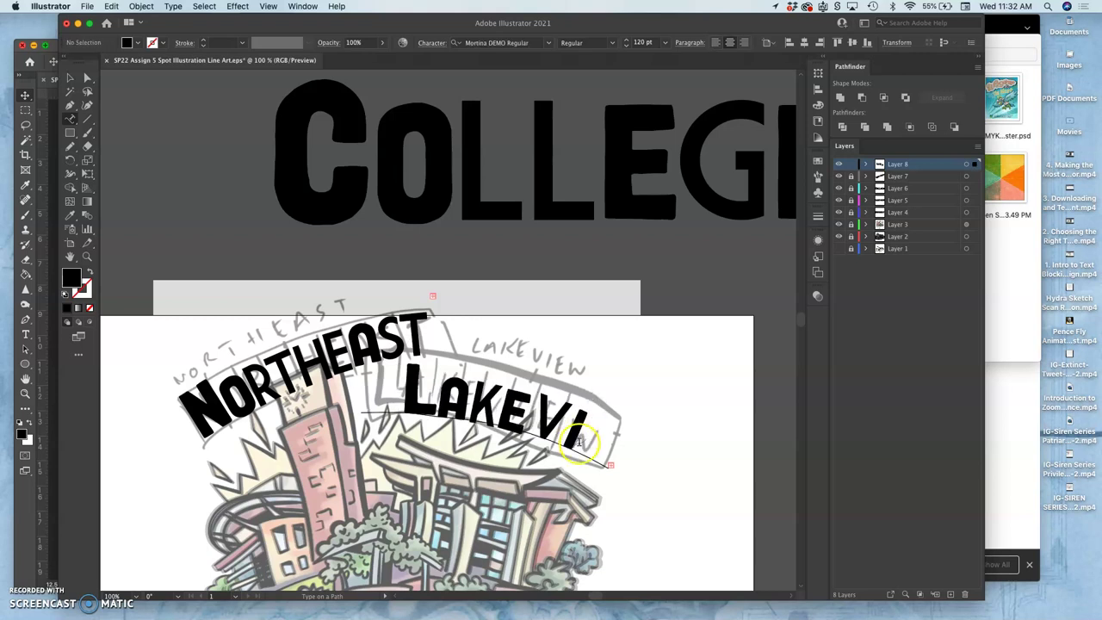
pyautogui.click(627, 331)
pyautogui.click(578, 436)
pyautogui.click(573, 446)
pyautogui.write('E')
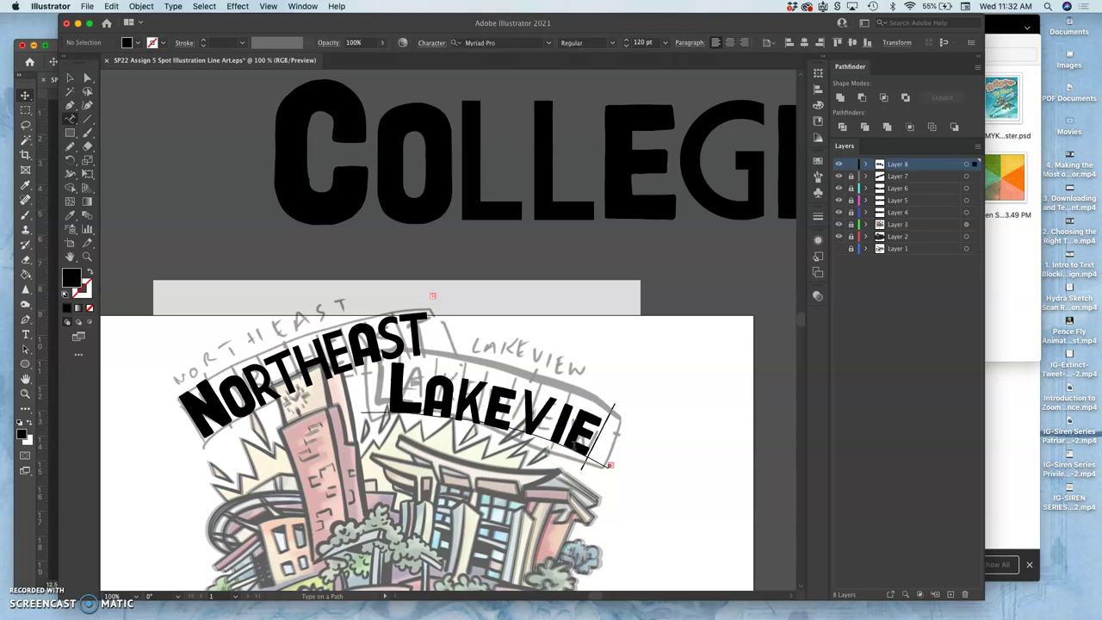
# Add the final W after LAKEVIE on the curved path and deselect the lettering.
pyautogui.scroll(3, 573, 446)
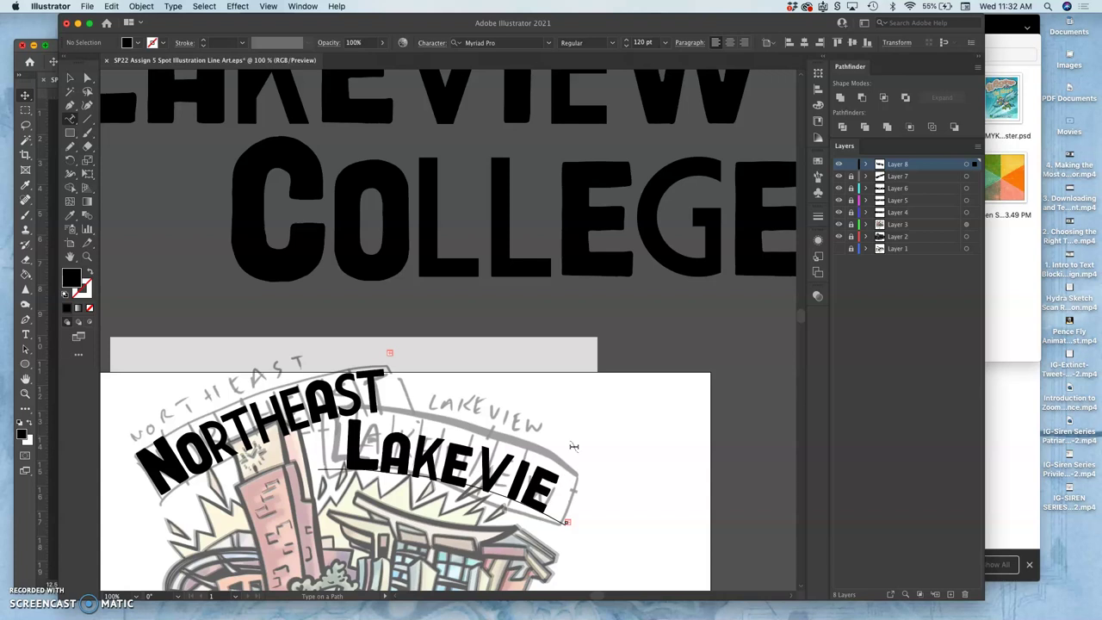
pyautogui.click(551, 487)
pyautogui.moveTo(528, 493)
pyautogui.mouseDown()
pyautogui.moveTo(544, 499)
pyautogui.moveTo(488, 478)
pyautogui.moveTo(536, 492)
pyautogui.mouseUp()
pyautogui.write('V')
pyautogui.press('super+z')
pyautogui.click(549, 502)
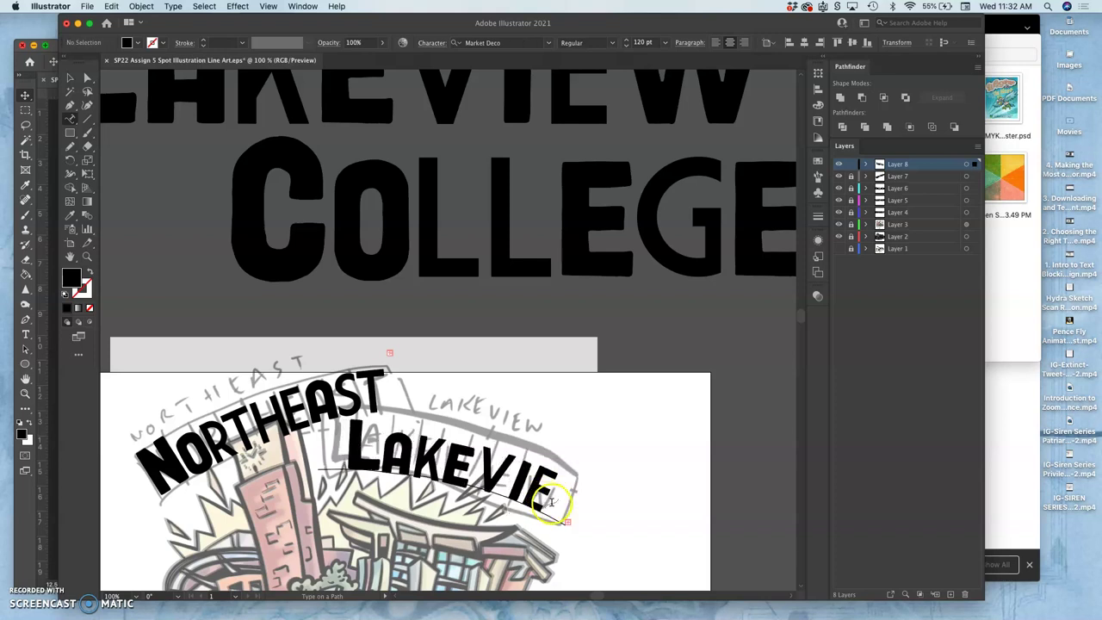
pyautogui.click(551, 499)
pyautogui.click(640, 322)
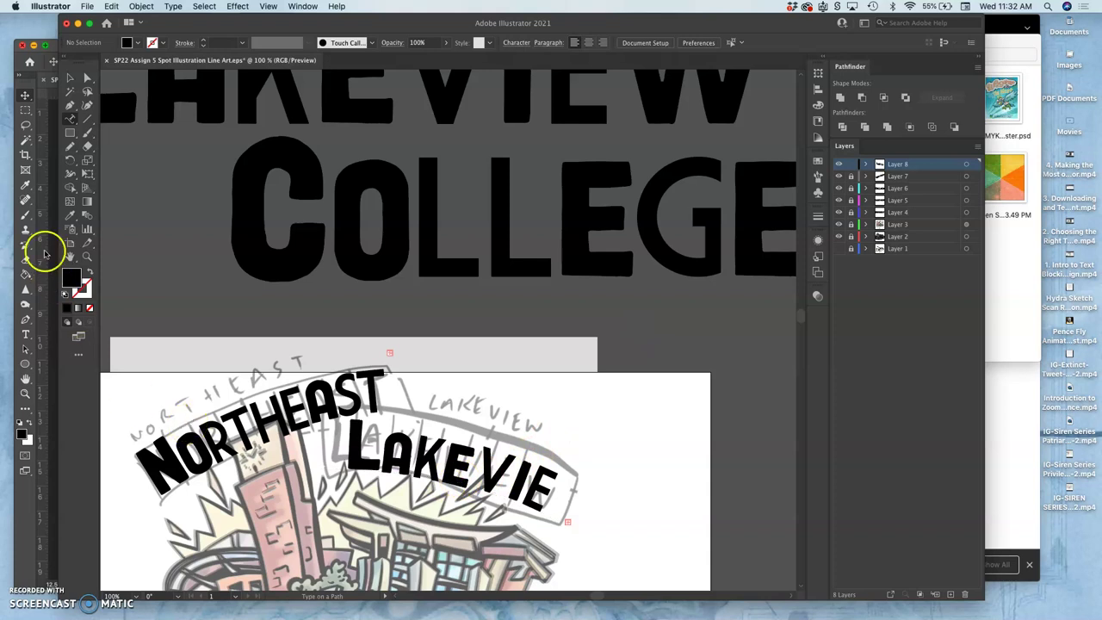
# Select the Layer 8 lettering and extend the lower end of its path with the Pencil tool to fit the whole word LAKEVIEW.
pyautogui.click(69, 150)
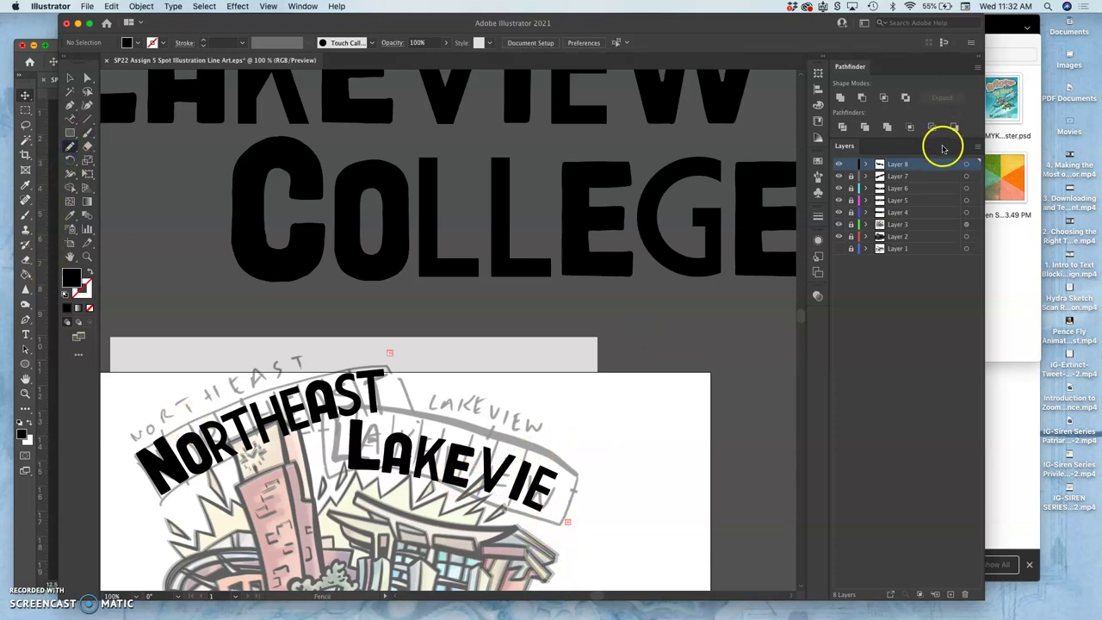
pyautogui.click(966, 164)
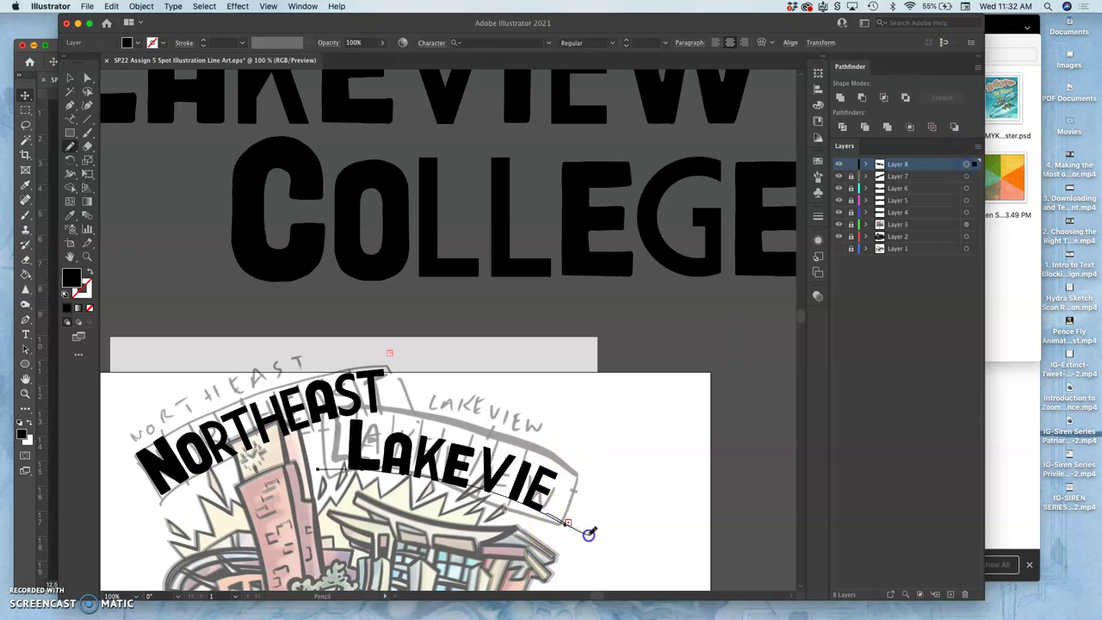
pyautogui.moveTo(588, 534); pyautogui.dragTo(590, 532)
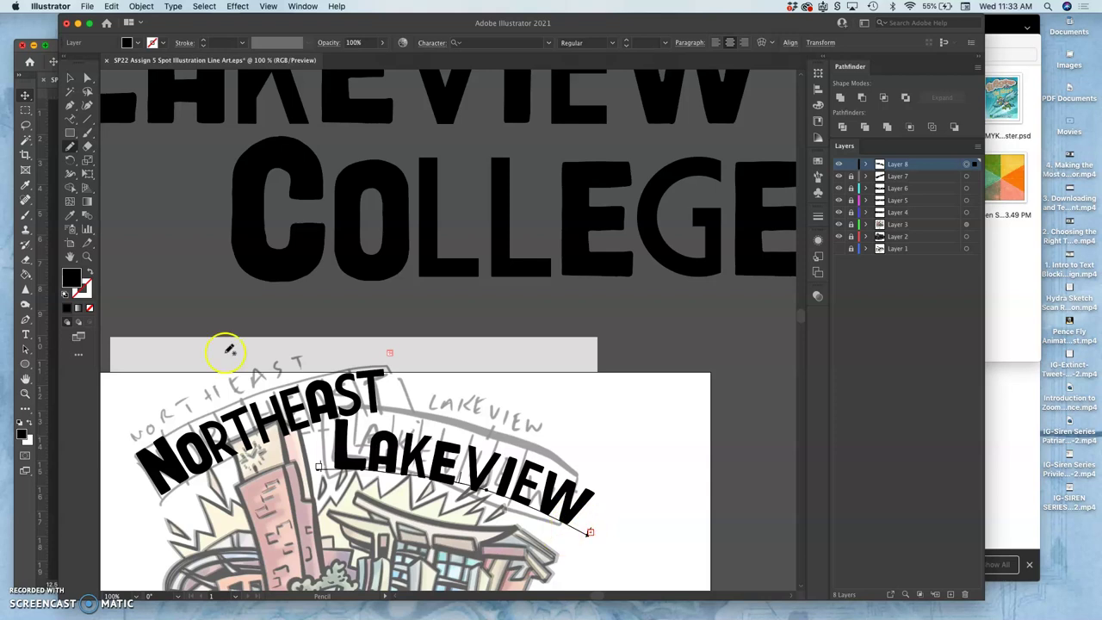
# Scale the LAKEVIEW lettering down slightly and raise its L end to fit the sketched banner.
pyautogui.click(70, 78)
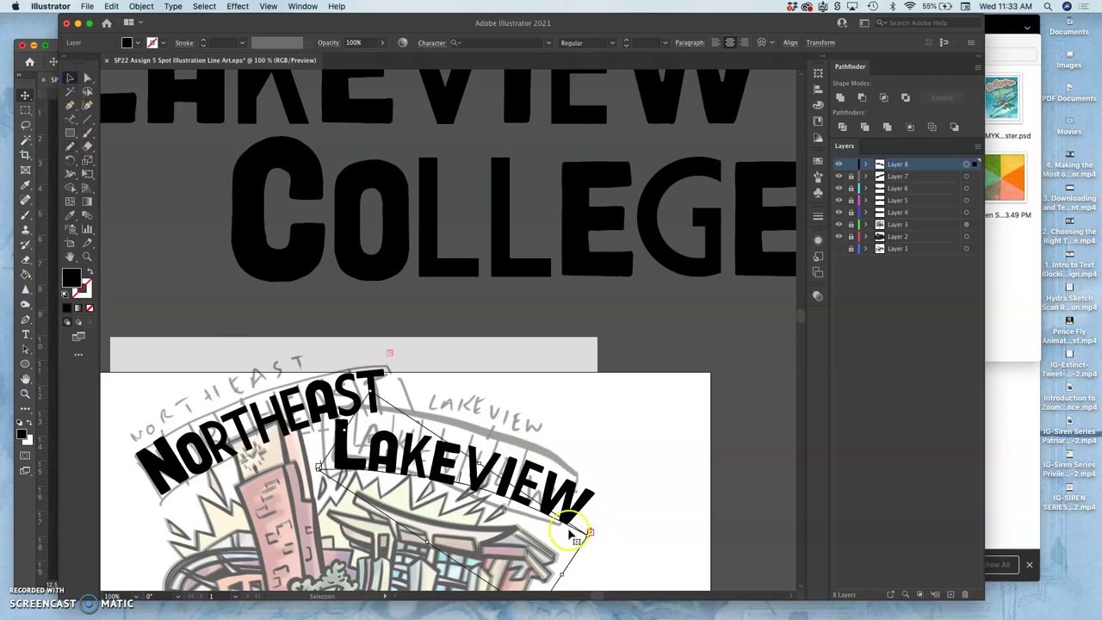
pyautogui.moveTo(585, 534)
pyautogui.mouseDown()
pyautogui.moveTo(571, 526)
pyautogui.moveTo(573, 508)
pyautogui.moveTo(567, 523)
pyautogui.mouseUp()
pyautogui.click(321, 469)
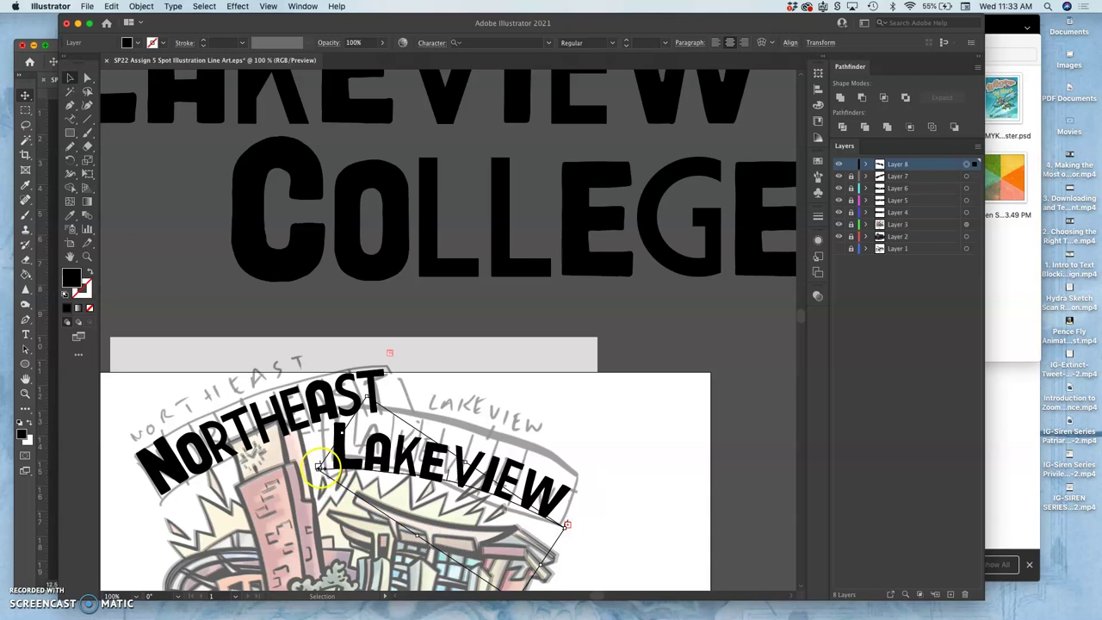
pyautogui.moveTo(320, 467); pyautogui.dragTo(322, 461)
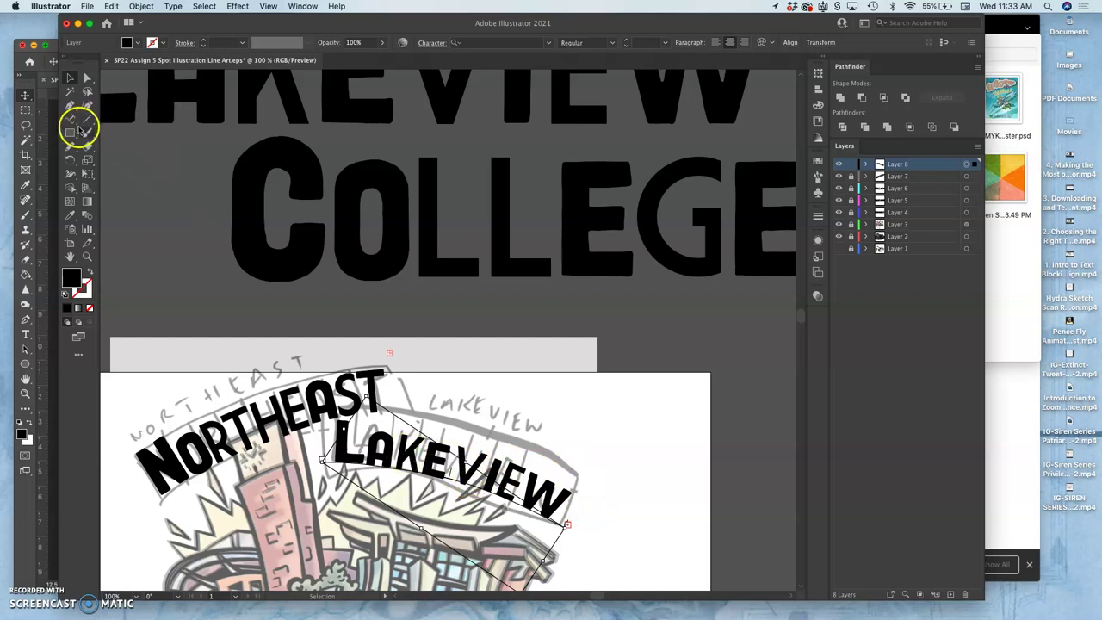
# Tighten the kerning on both sides of the V in the curved LAKEVIEW lettering.
pyautogui.click(71, 121)
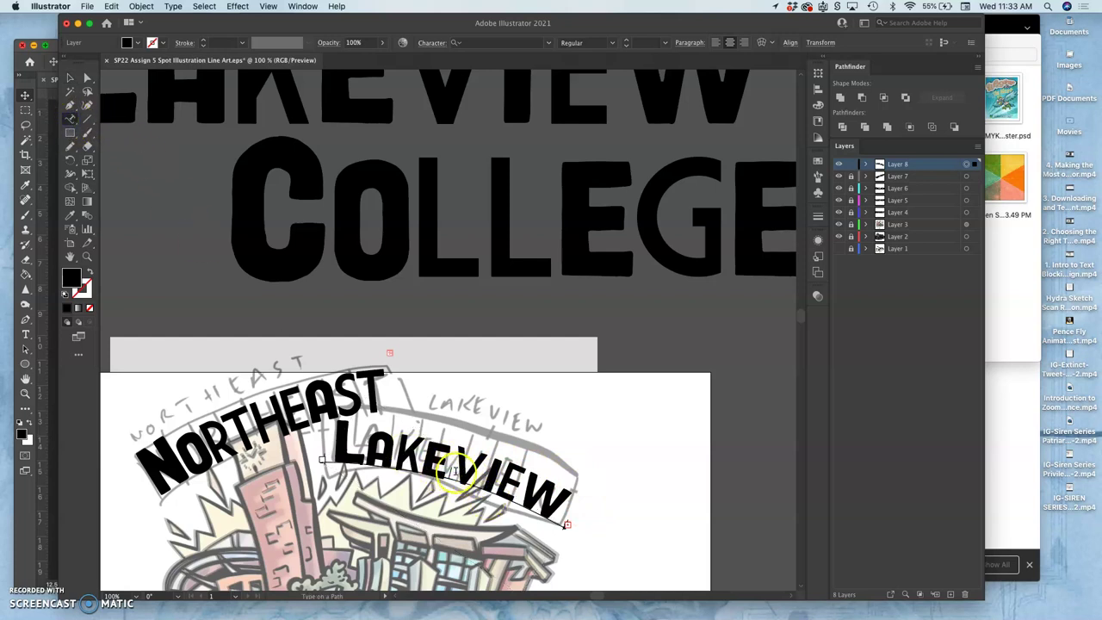
pyautogui.click(454, 469)
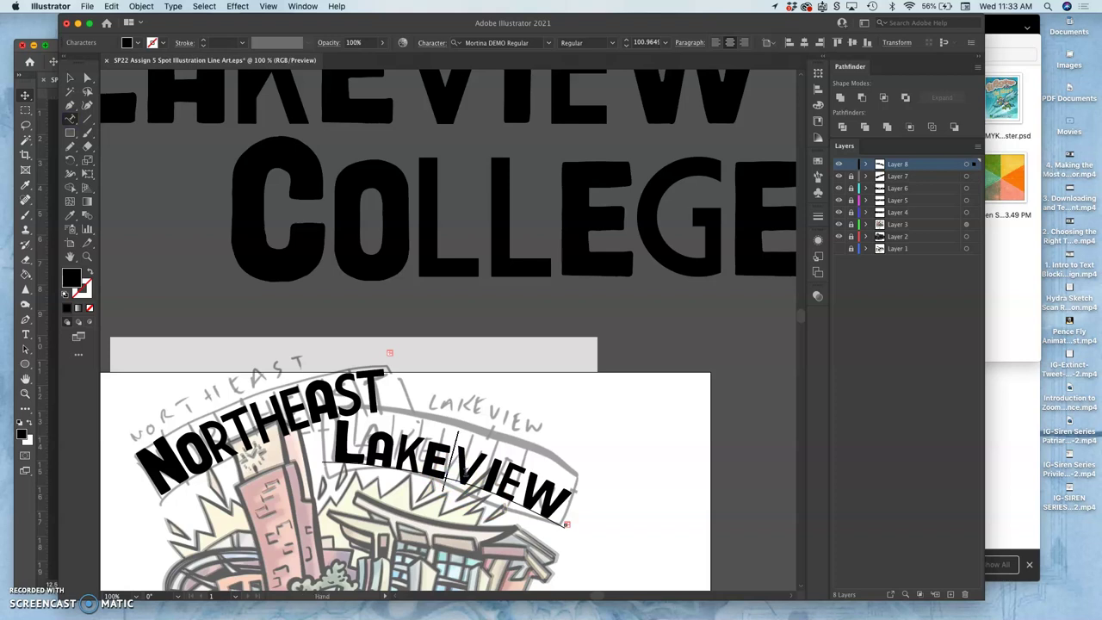
pyautogui.click(481, 474)
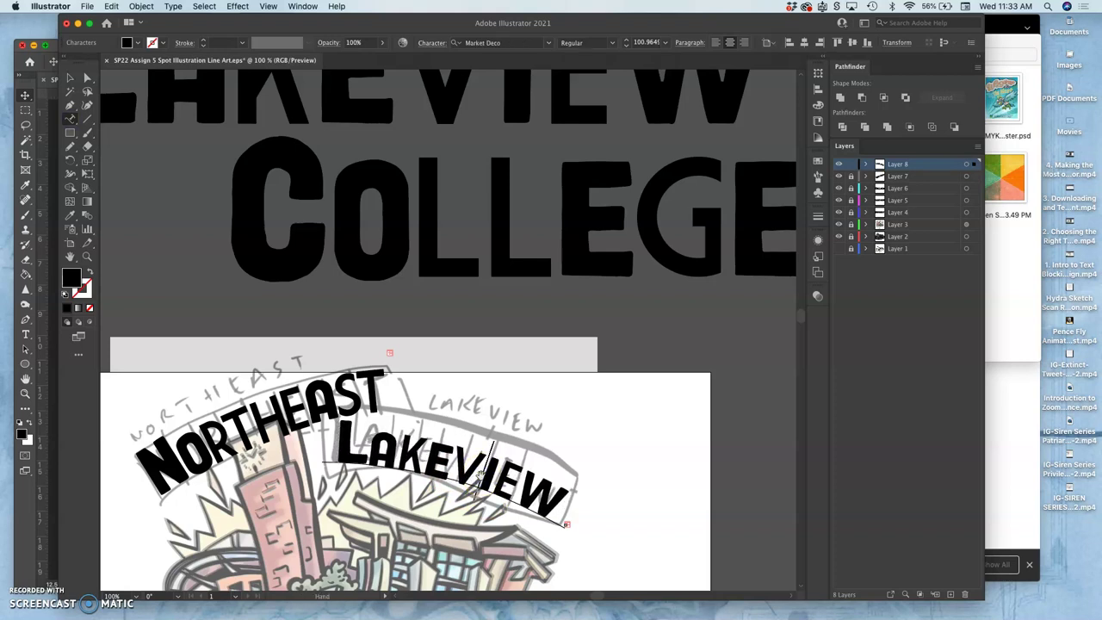
pyautogui.hotkey('alt', 'Left')
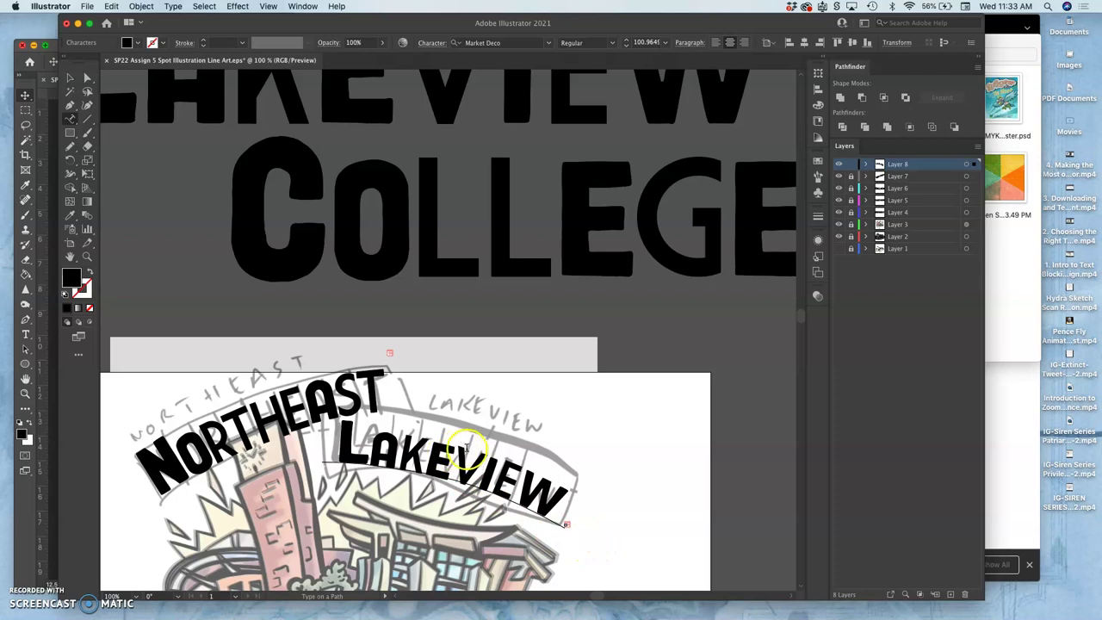
pyautogui.click(366, 397)
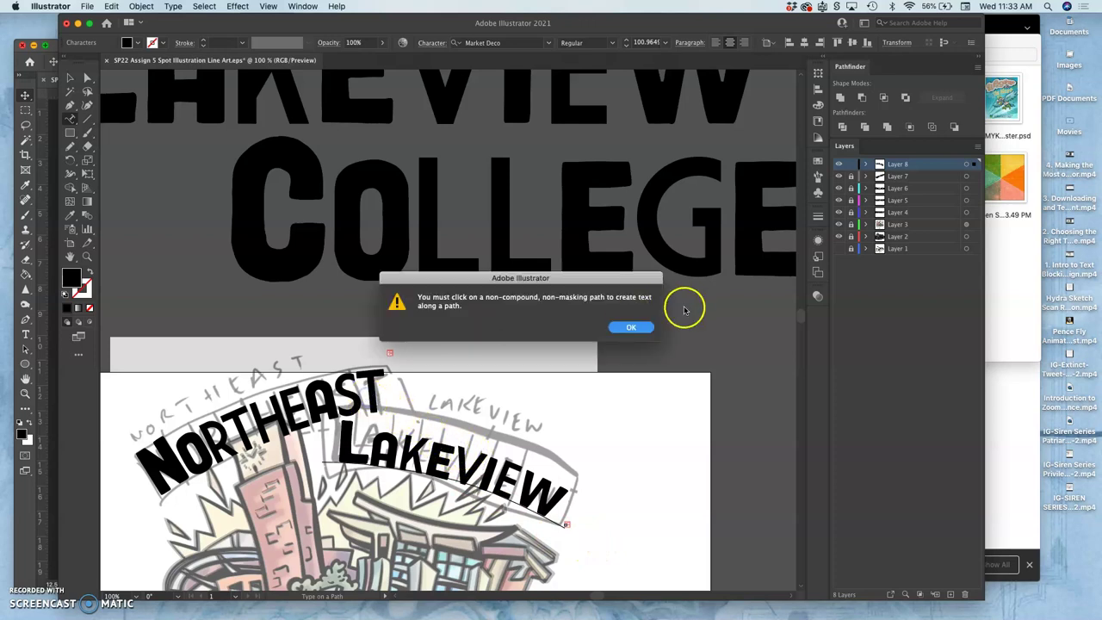
# Dismiss the path warning, lock Layer 8, unlock Layer 7 and select its NORTHEAST lettering.
pyautogui.click(630, 326)
pyautogui.click(851, 165)
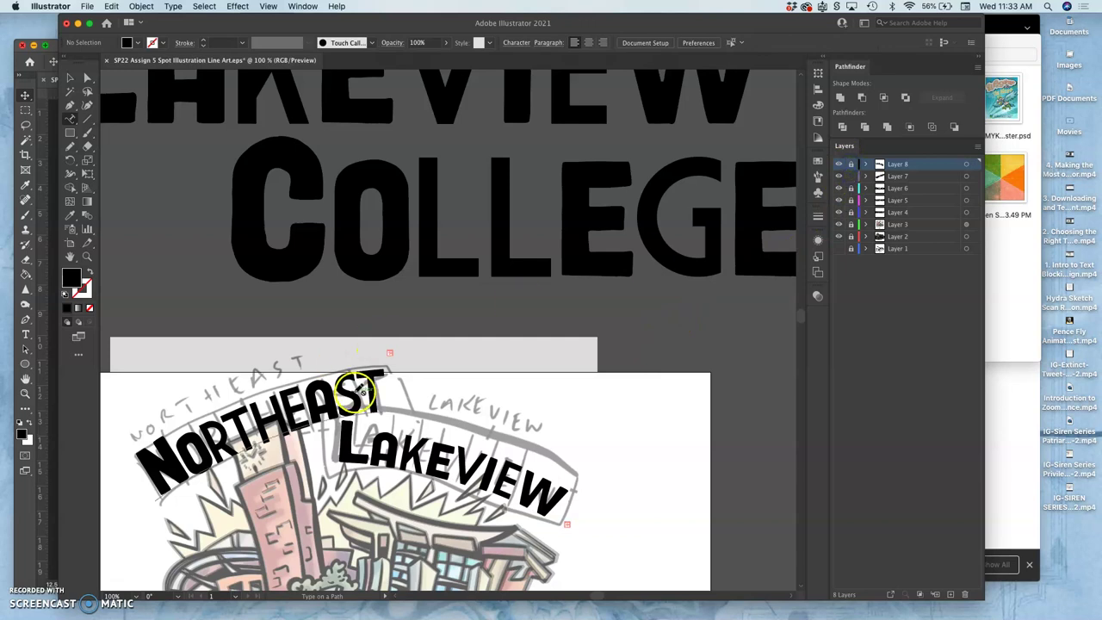
pyautogui.click(967, 176)
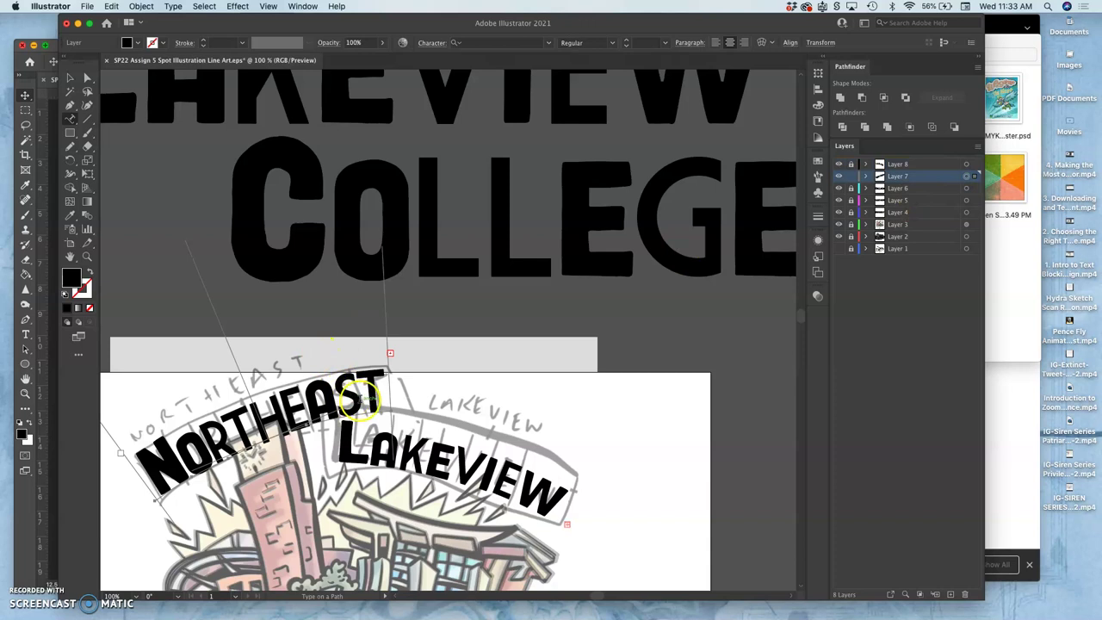
# Fine-tune the kerning between the A and S of the curved NORTHEAST lettering and slightly loosen the letter pairs before them.
pyautogui.click(362, 396)
pyautogui.press('space')
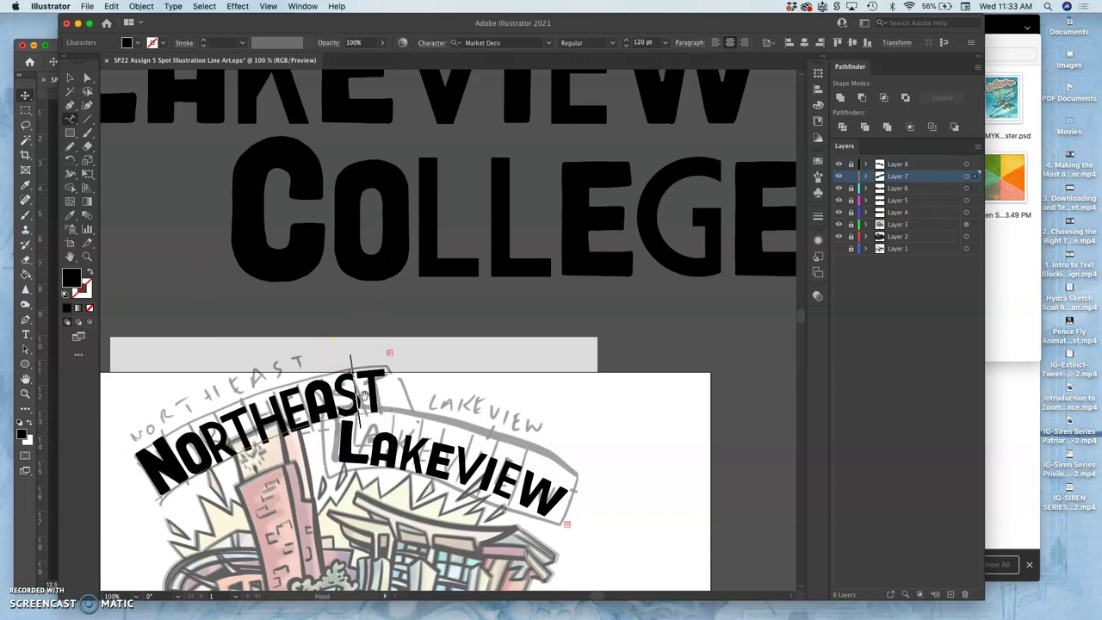
pyautogui.press('Left')
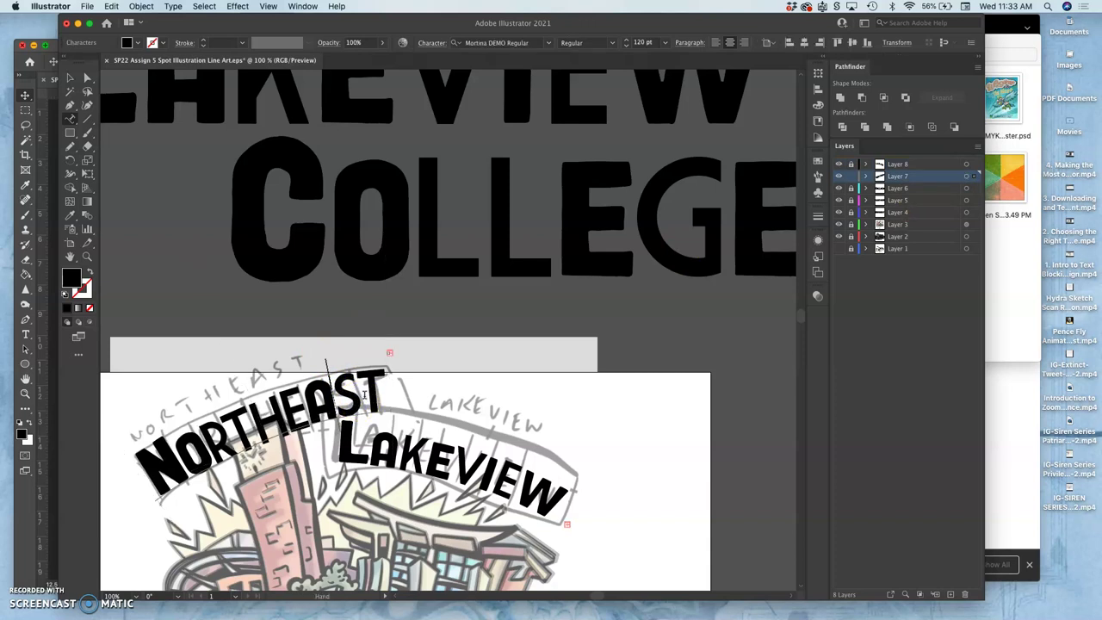
pyautogui.hotkey('alt', 'Right')
pyautogui.hotkey('alt', 'Right')
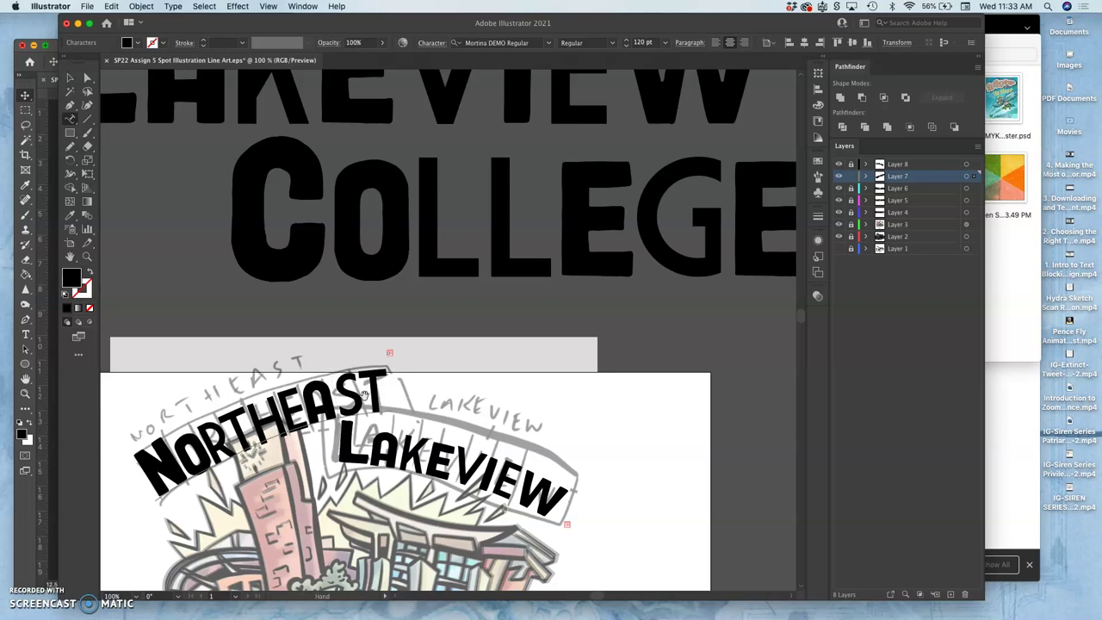
pyautogui.hotkey('alt', 'Left')
pyautogui.hotkey('alt', 'Left')
pyautogui.hotkey('alt', 'Left')
pyautogui.press('Left')
pyautogui.hotkey('alt', 'Right')
pyautogui.press('Left')
pyautogui.hotkey('alt', 'Right')
pyautogui.press('Left')
pyautogui.press('Left')
pyautogui.press('Left')
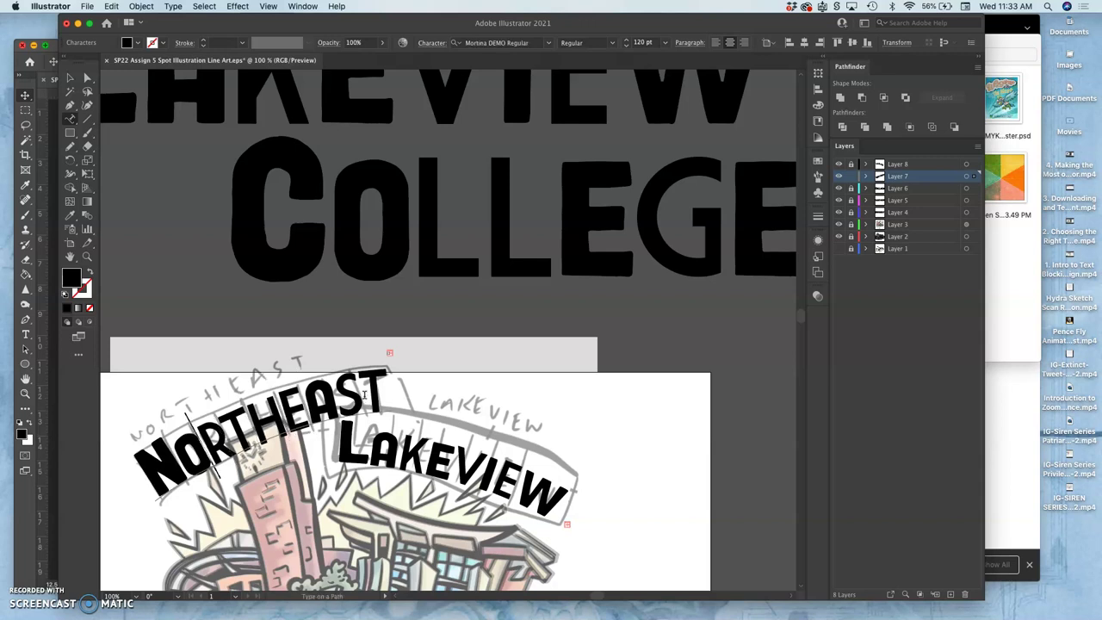
# Loosen the kerning between the O and R of NORTHEAST and fine-tune the gap after the R.
pyautogui.hotkey('alt', 'Right')
pyautogui.hotkey('alt', 'Right')
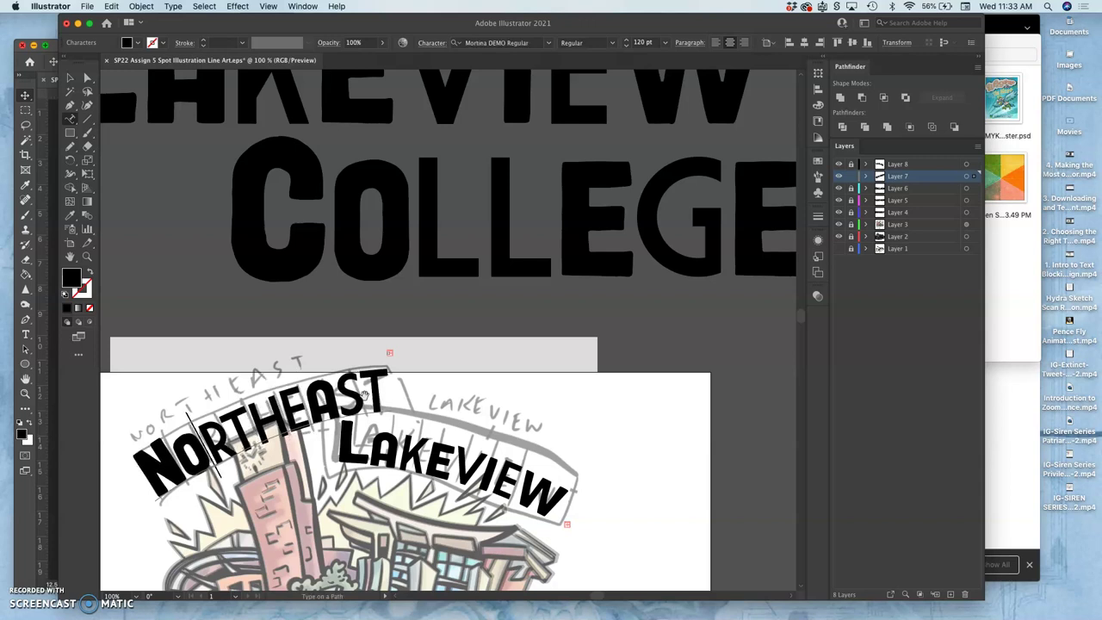
pyautogui.press('Right')
pyautogui.hotkey('alt', 'Right')
pyautogui.hotkey('alt', 'Right')
pyautogui.hotkey('alt', 'Right')
pyautogui.hotkey('alt', 'Left')
pyautogui.hotkey('alt', 'Left')
pyautogui.hotkey('alt', 'Left')
pyautogui.click(384, 389)
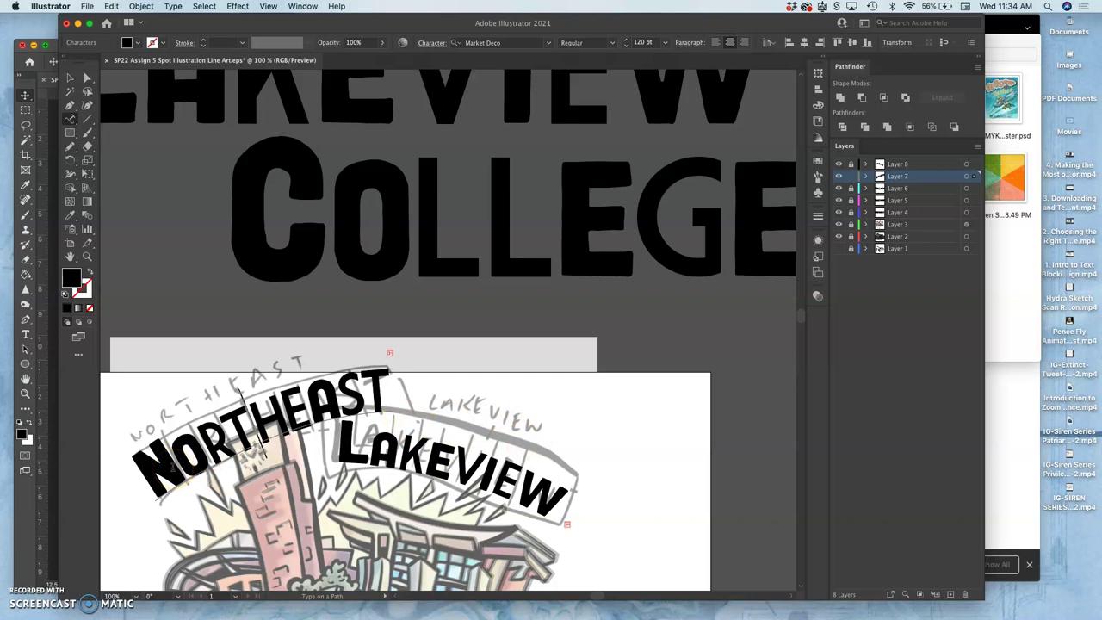
# Examine the spacing and fit of the curved NORTHEAST and LAKEVIEW lettering against the sketched banners, both close up and as a whole.
pyautogui.press('super+minus')
pyautogui.press('super+minus')
pyautogui.click(266, 505)
pyautogui.scroll(-1, 304, 495)
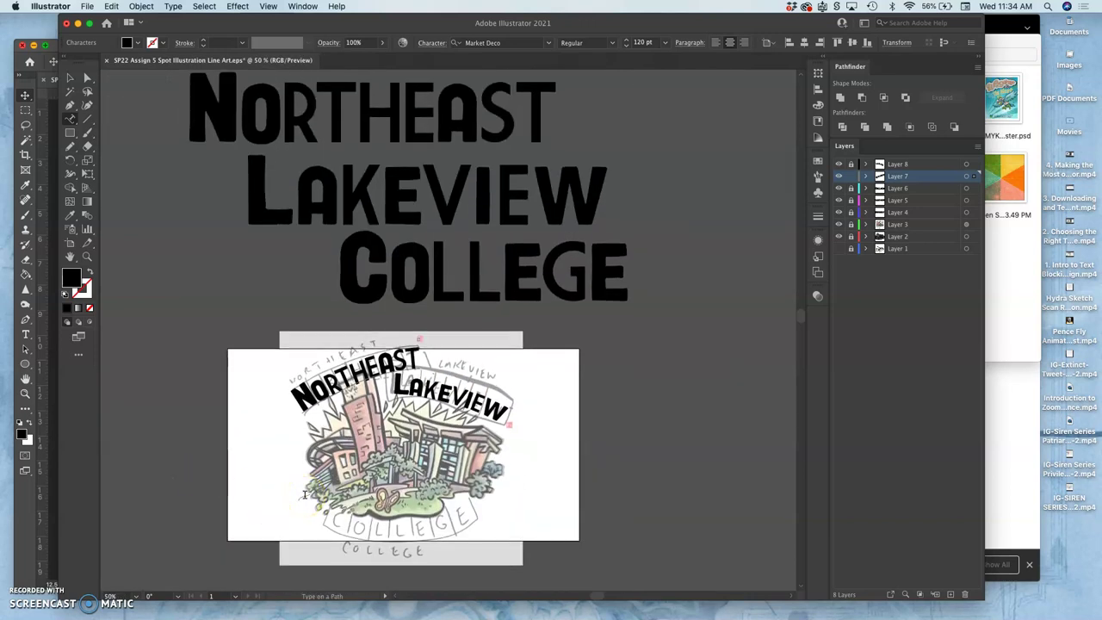
pyautogui.press('super+plus')
pyautogui.press('super+plus')
pyautogui.press('super+plus')
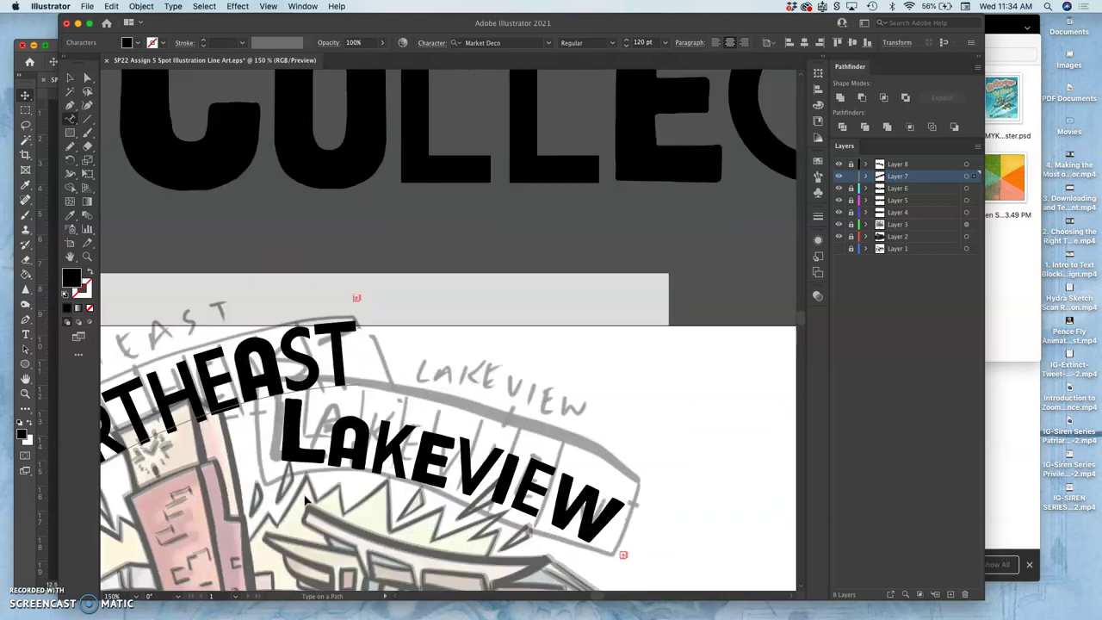
pyautogui.scroll(-3, 305, 500)
pyautogui.hscroll(-4, 304, 500)
pyautogui.scroll(3, 305, 500)
pyautogui.scroll(-2, 304, 499)
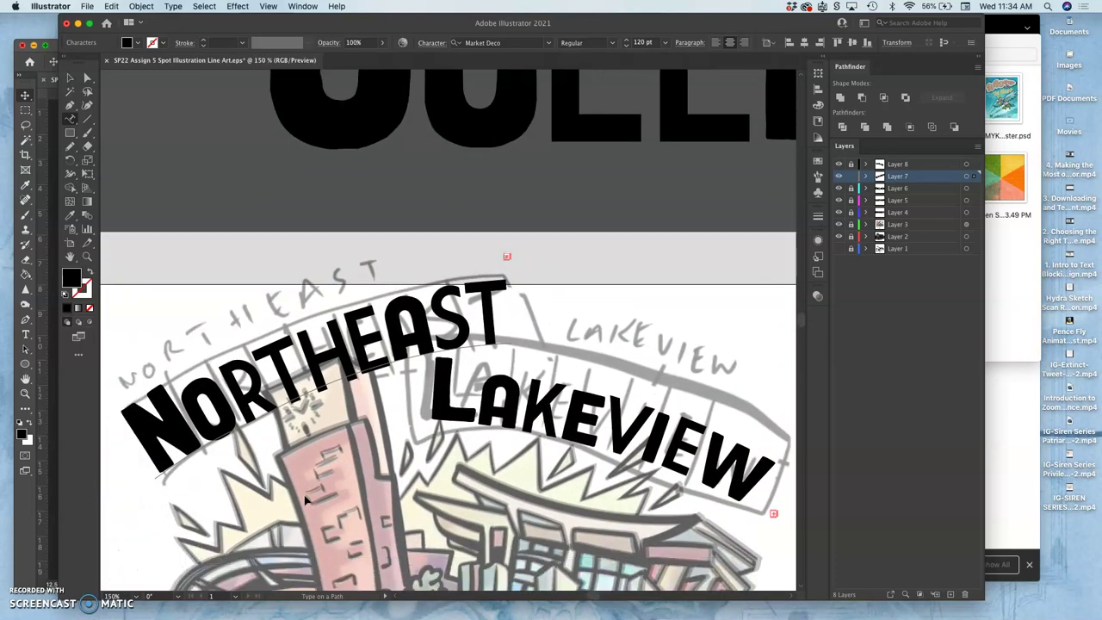
pyautogui.scroll(-5, 306, 499)
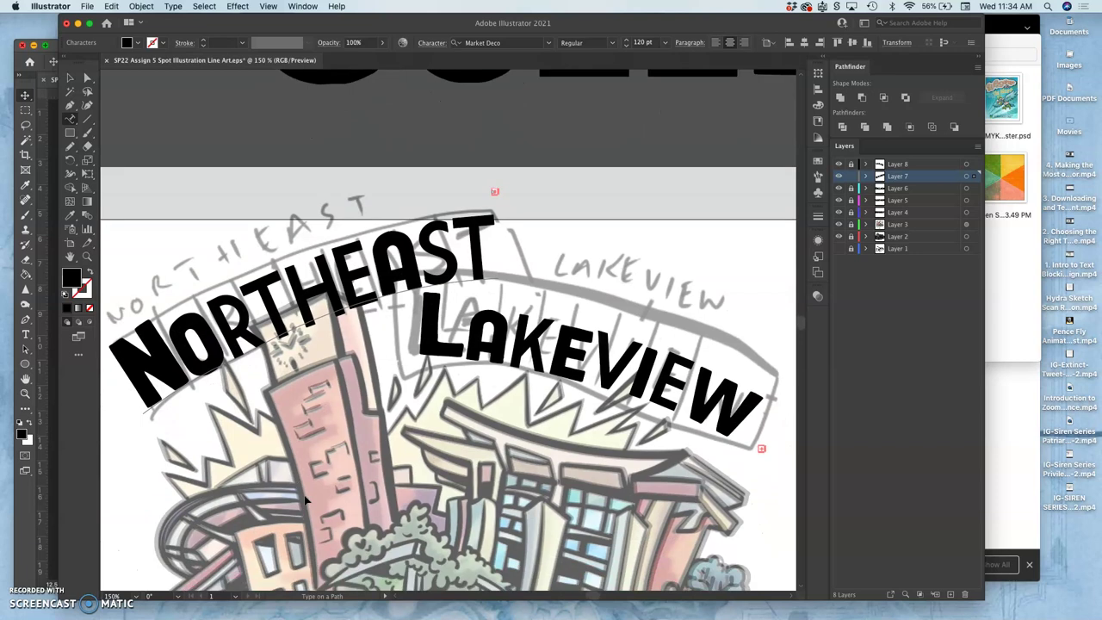
pyautogui.press('v')
pyautogui.press('super+minus')
pyautogui.press('super+minus')
pyautogui.press('super+minus')
pyautogui.click(330, 217)
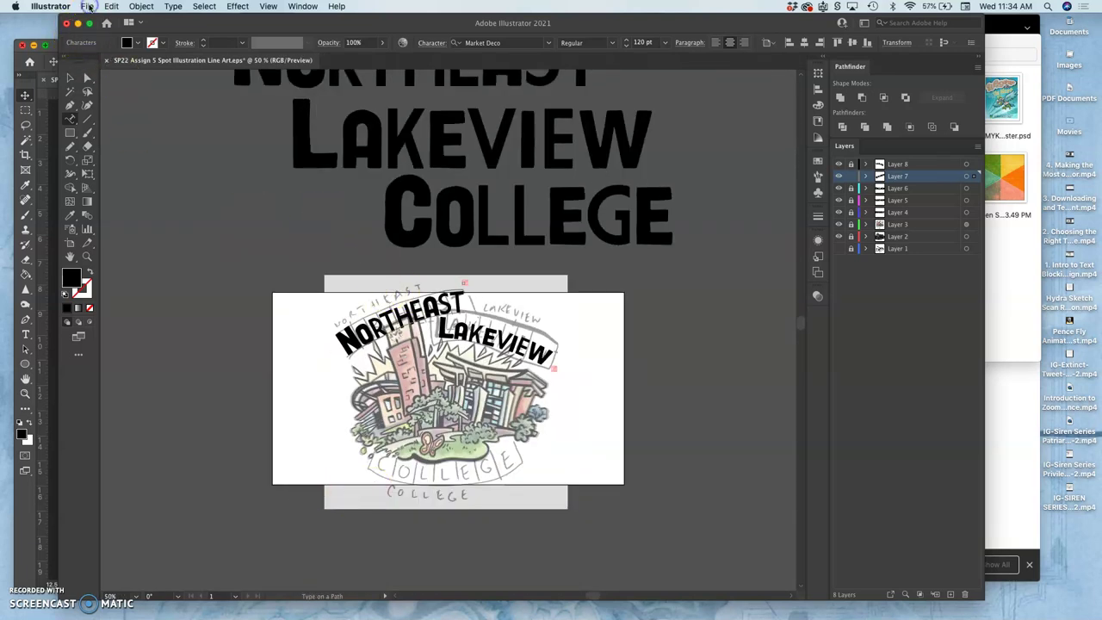
# Start saving the document under the new name "SP22 Assign 6 Black Shape Text.eps".
pyautogui.click(88, 7)
pyautogui.click(110, 115)
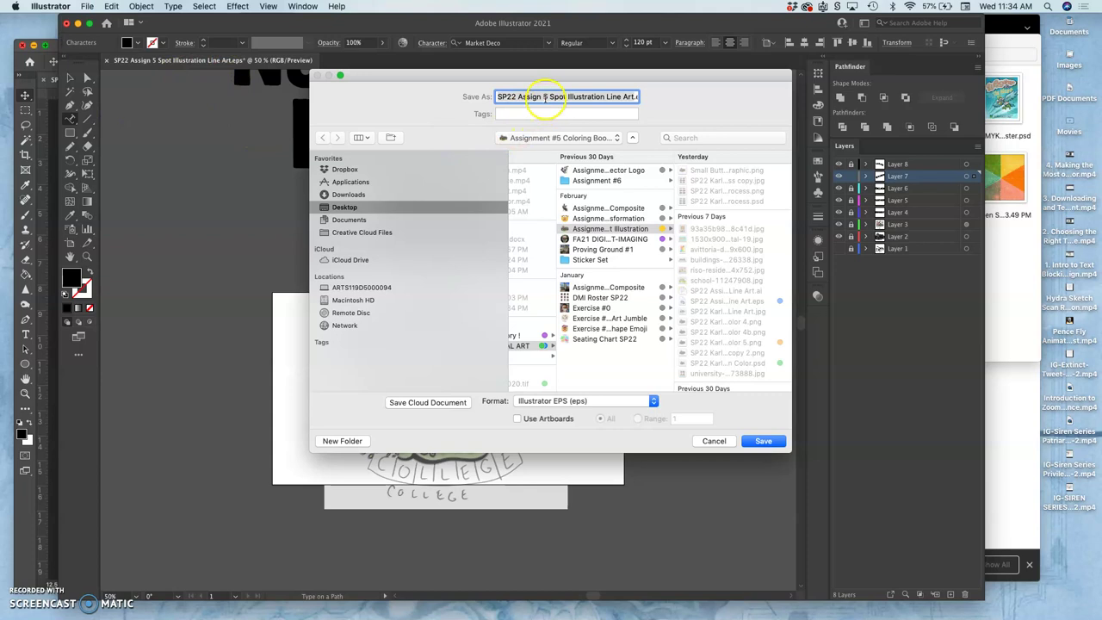
pyautogui.click(545, 97)
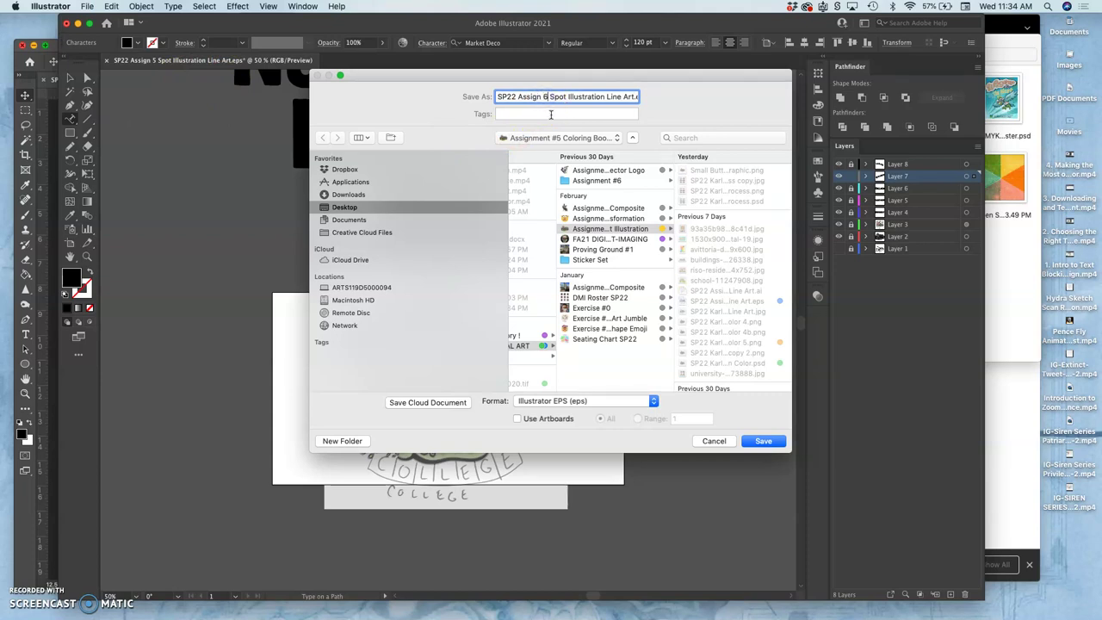
pyautogui.moveTo(551, 96); pyautogui.dragTo(630, 98)
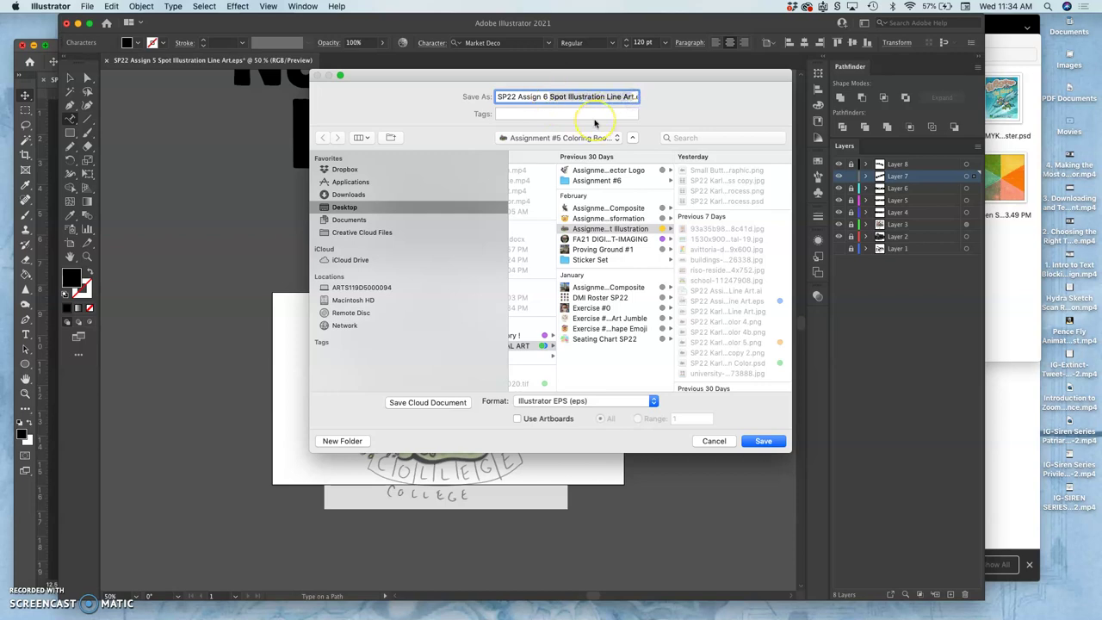
pyautogui.write('Black Shape Text')
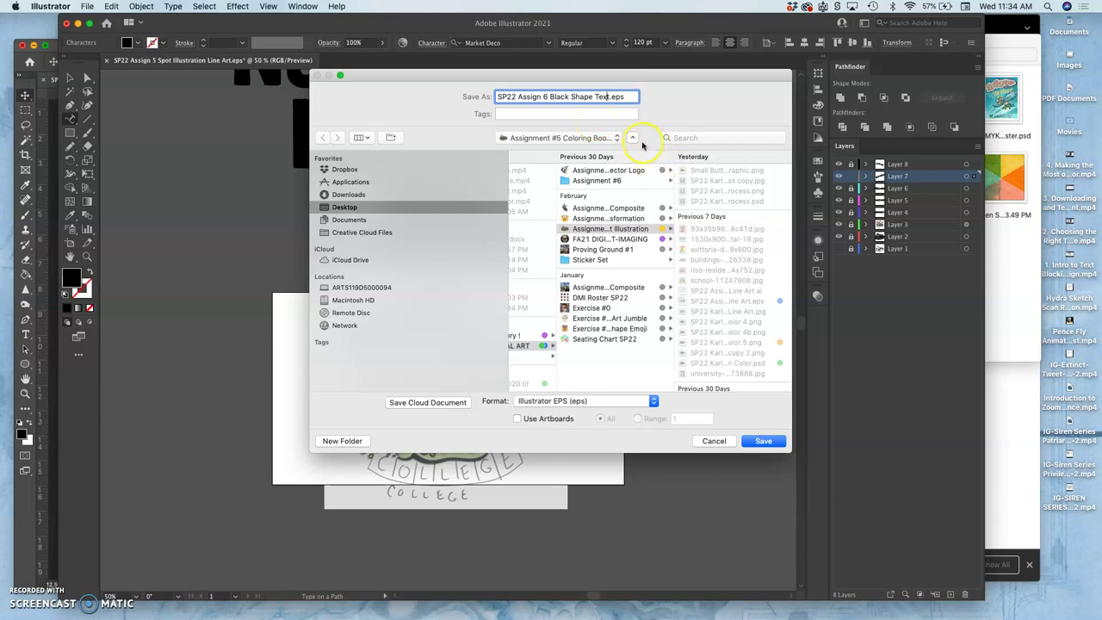
# Save the EPS file in the Assignment #6 folder with the default EPS options and embed the linked files.
pyautogui.click(568, 141)
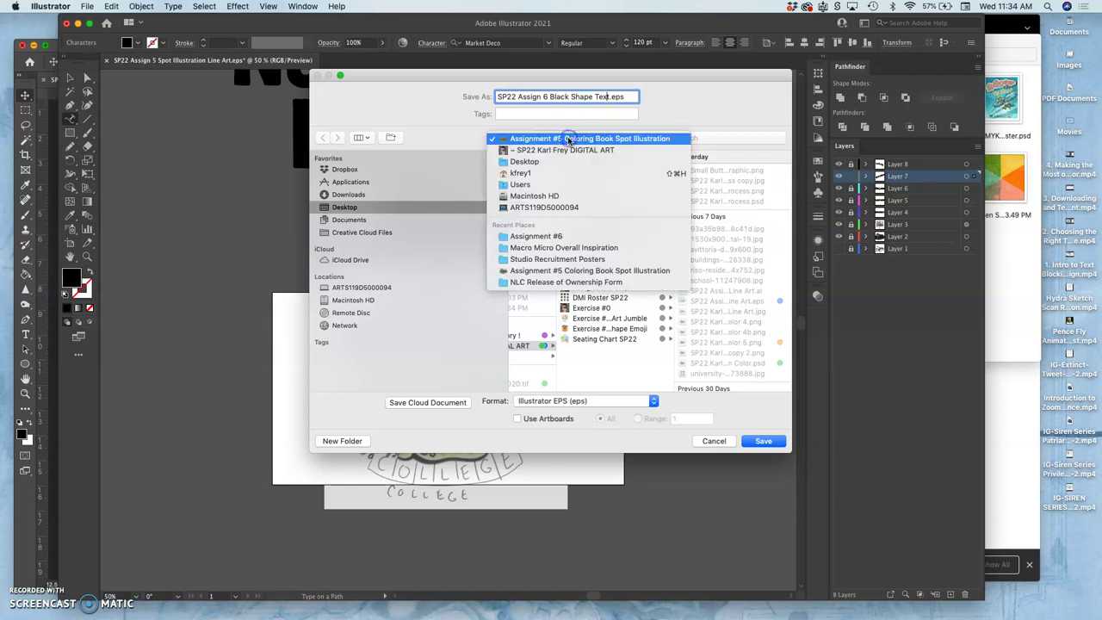
pyautogui.click(551, 236)
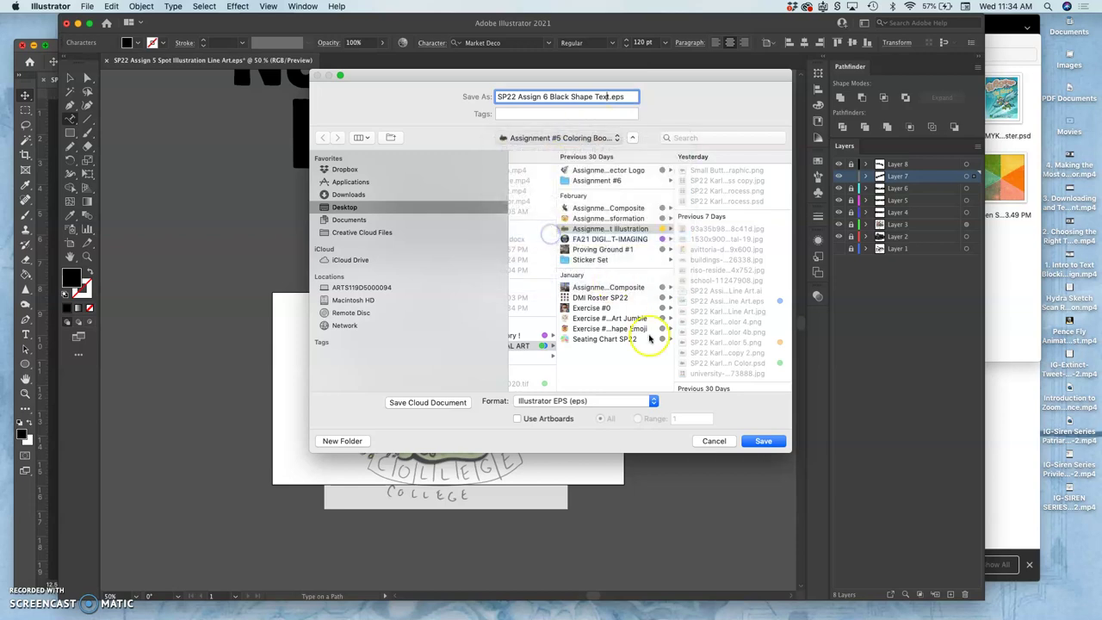
pyautogui.click(763, 444)
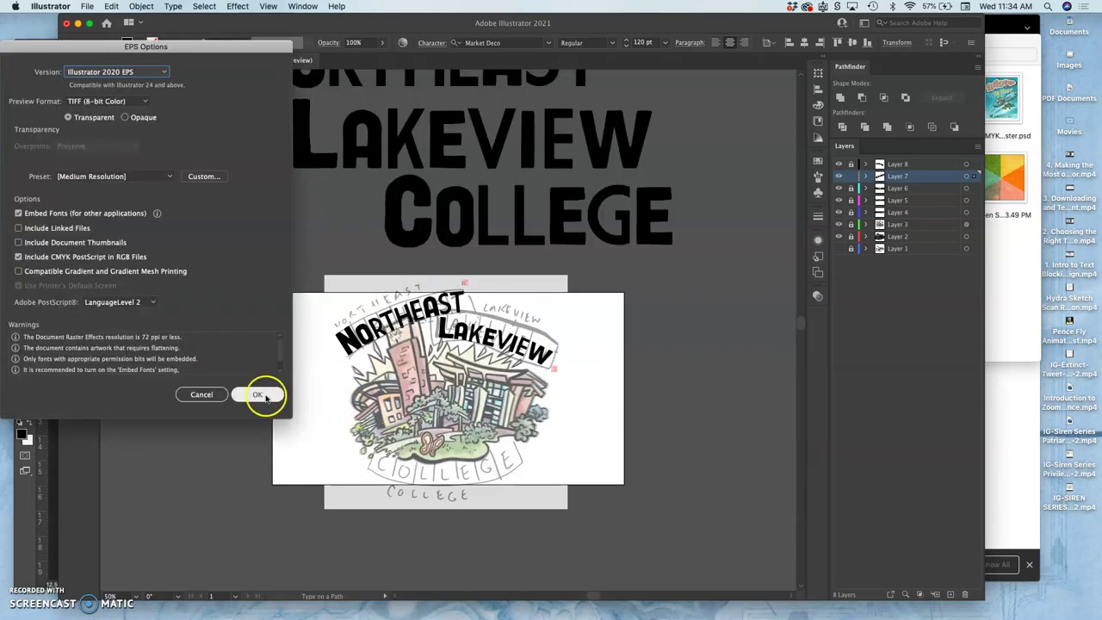
pyautogui.click(263, 393)
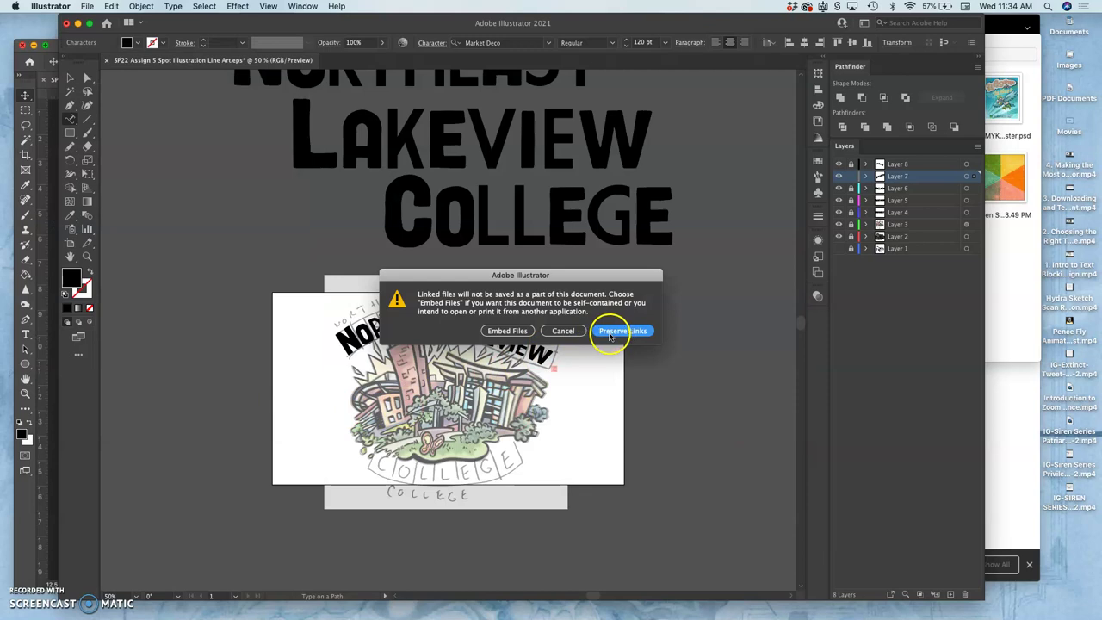
pyautogui.click(516, 331)
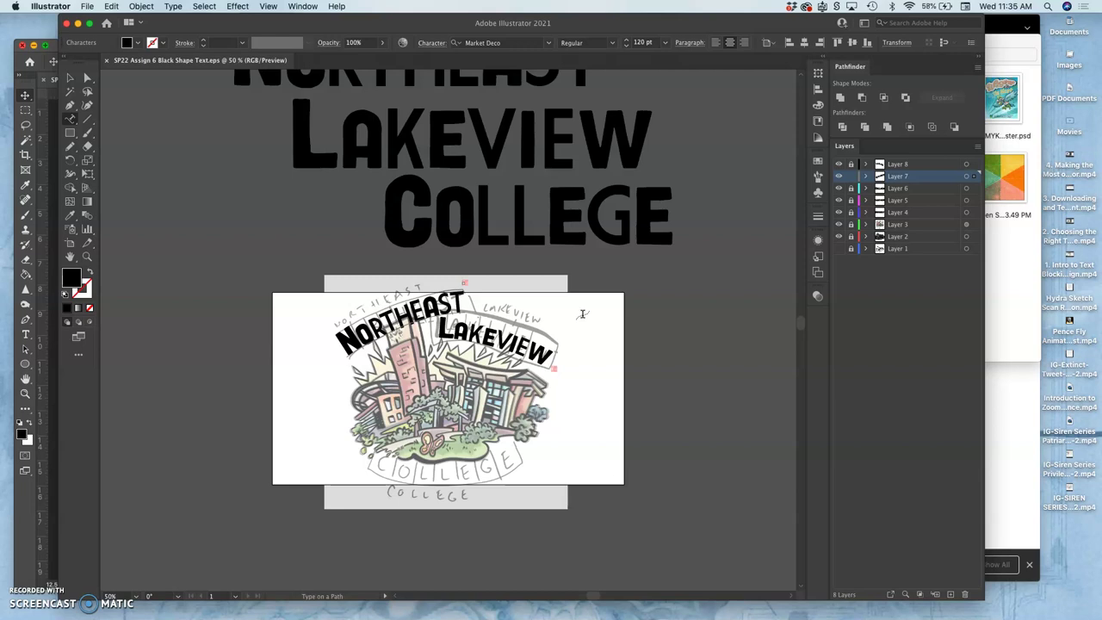
# Hide and show Layer 7 to check its content, then select its NORTHEAST lettering and activate the Pencil tool.
pyautogui.hscroll(2, 582, 314)
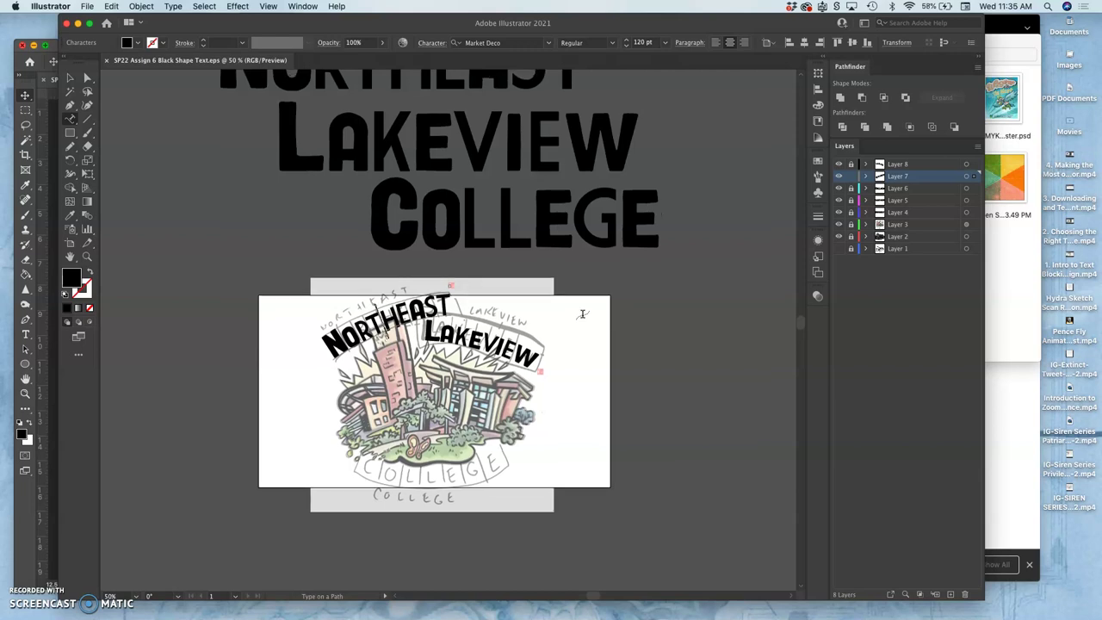
pyautogui.scroll(-2, 582, 314)
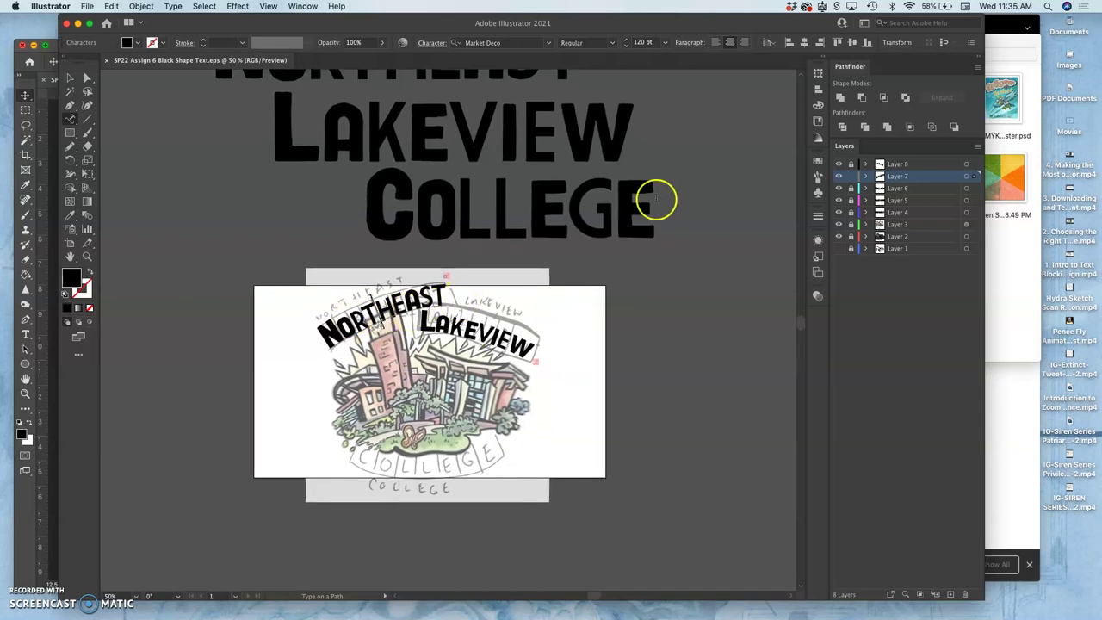
pyautogui.click(839, 178)
pyautogui.click(839, 176)
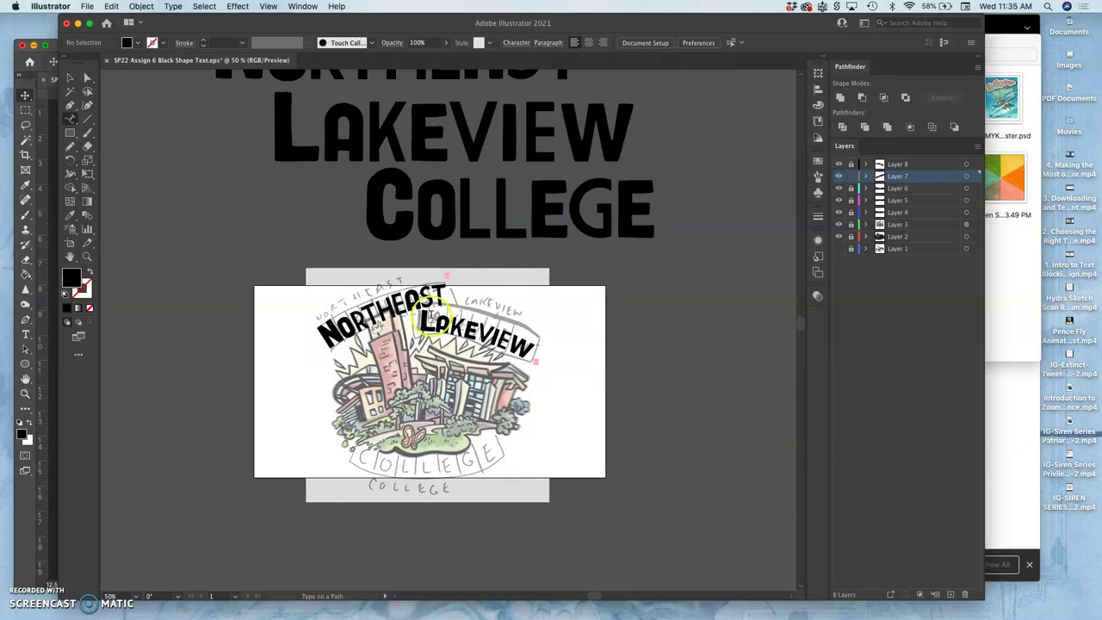
pyautogui.press('super+1')
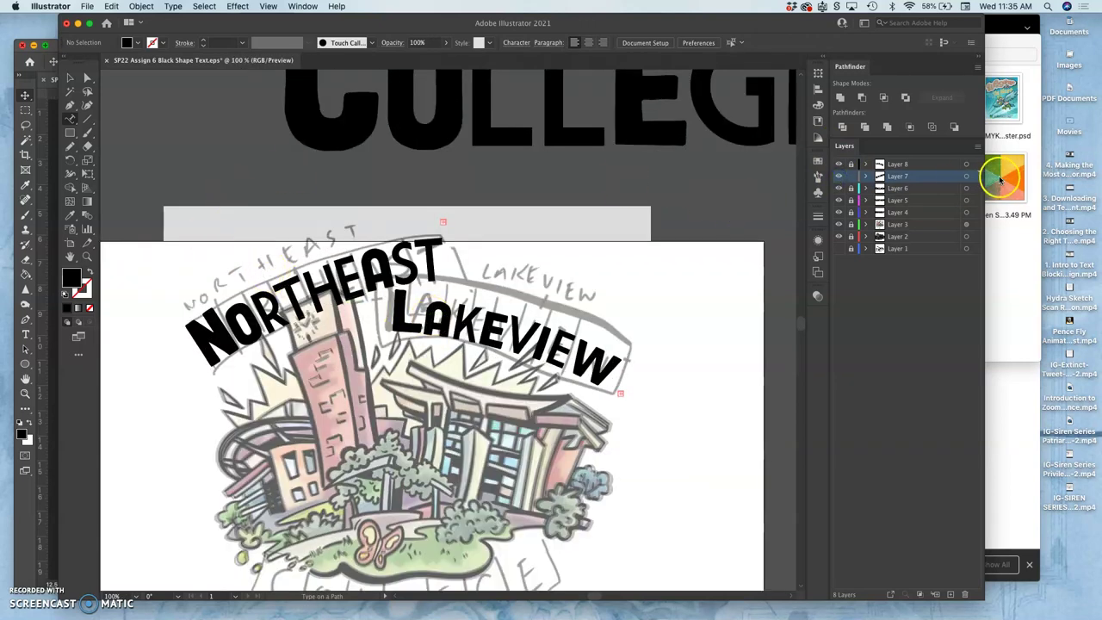
pyautogui.click(966, 176)
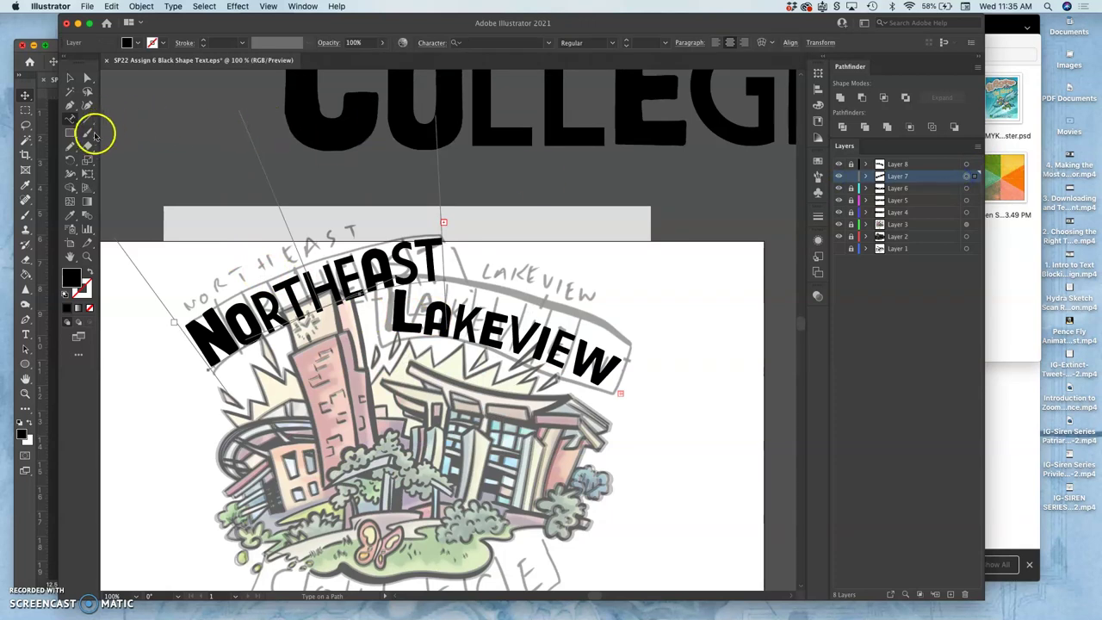
pyautogui.click(70, 146)
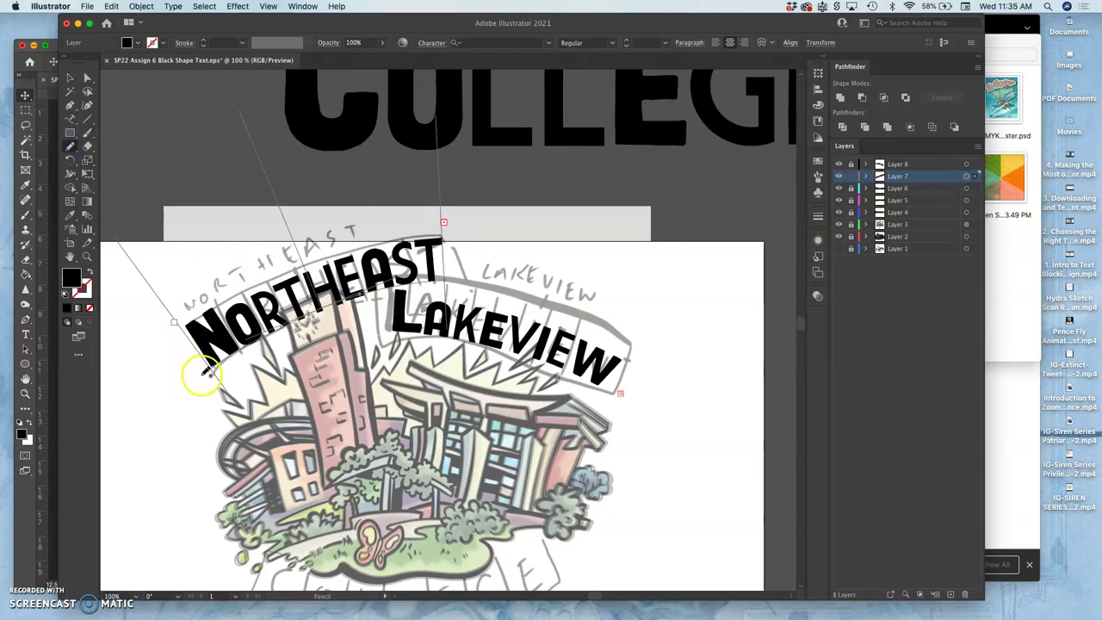
# Try to redraw the NORTHEAST path in one Pencil stroke from below the N to beyond the T.
pyautogui.click(209, 374)
pyautogui.moveTo(209, 372); pyautogui.dragTo(262, 333)
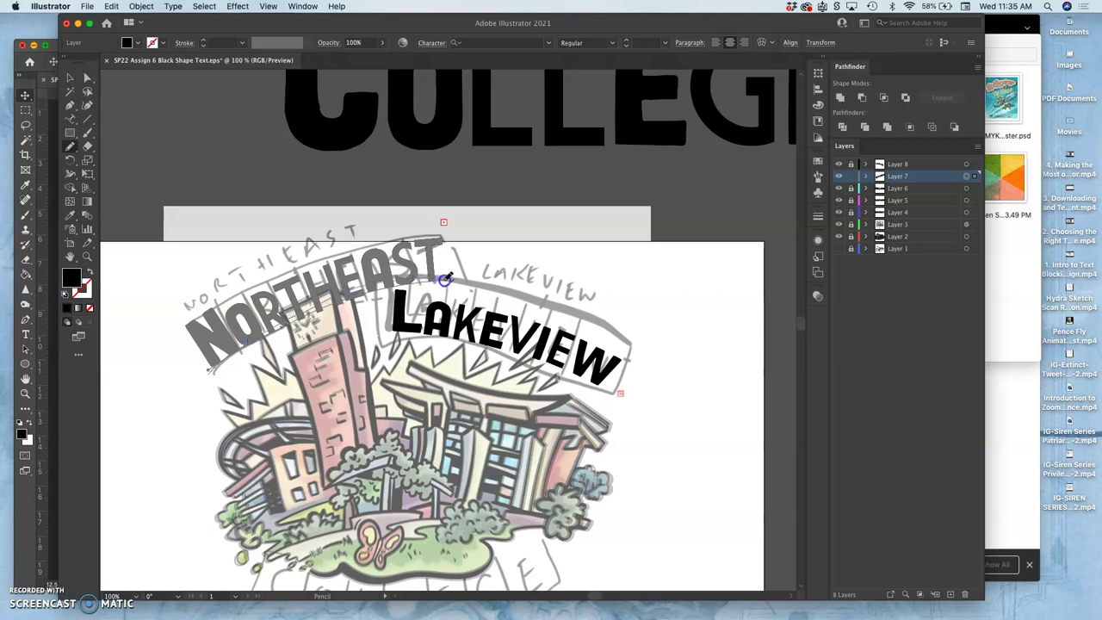
pyautogui.moveTo(460, 277); pyautogui.dragTo(462, 277)
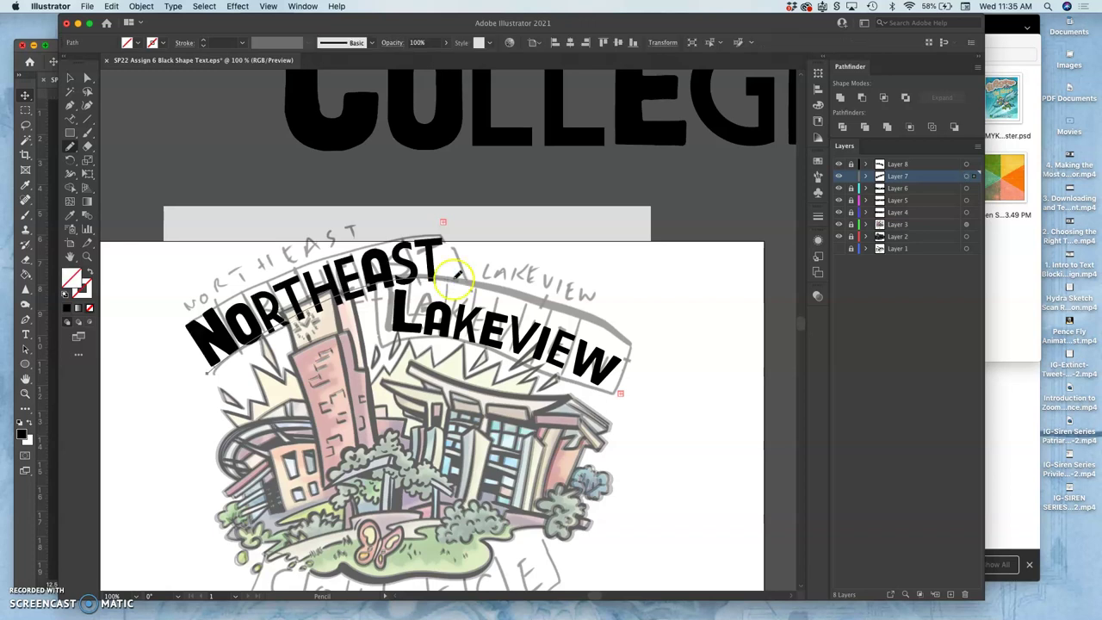
pyautogui.press('super+z')
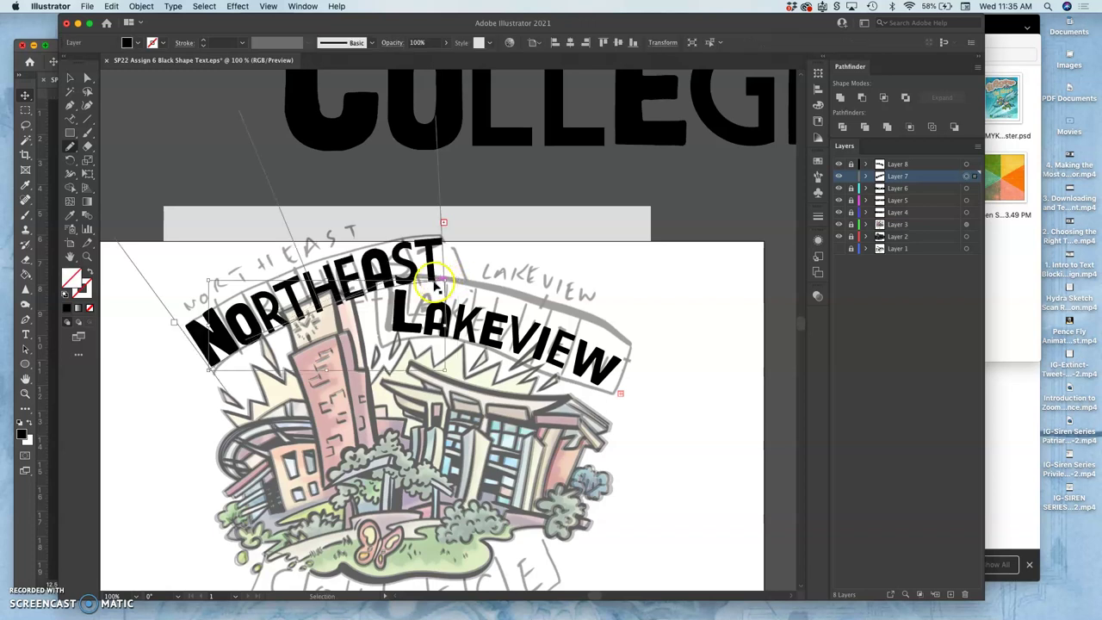
# Reshape the NORTHEAST path with several Pencil strokes so its T end sits lower and the curve follows the sketched banner.
pyautogui.moveTo(349, 295); pyautogui.dragTo(462, 295)
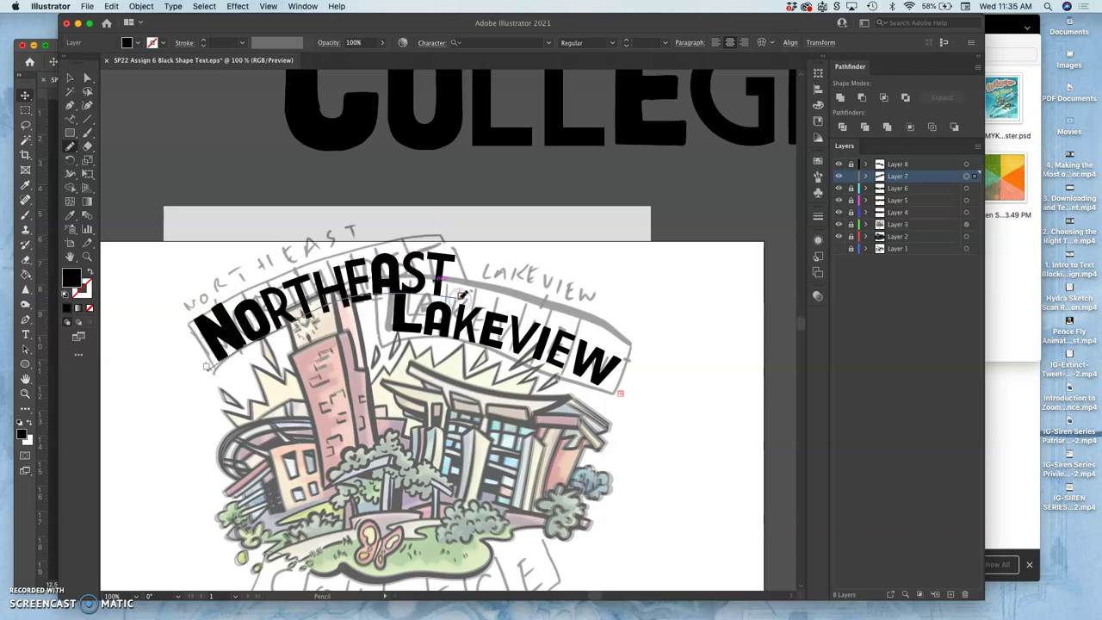
pyautogui.moveTo(382, 293); pyautogui.dragTo(315, 303)
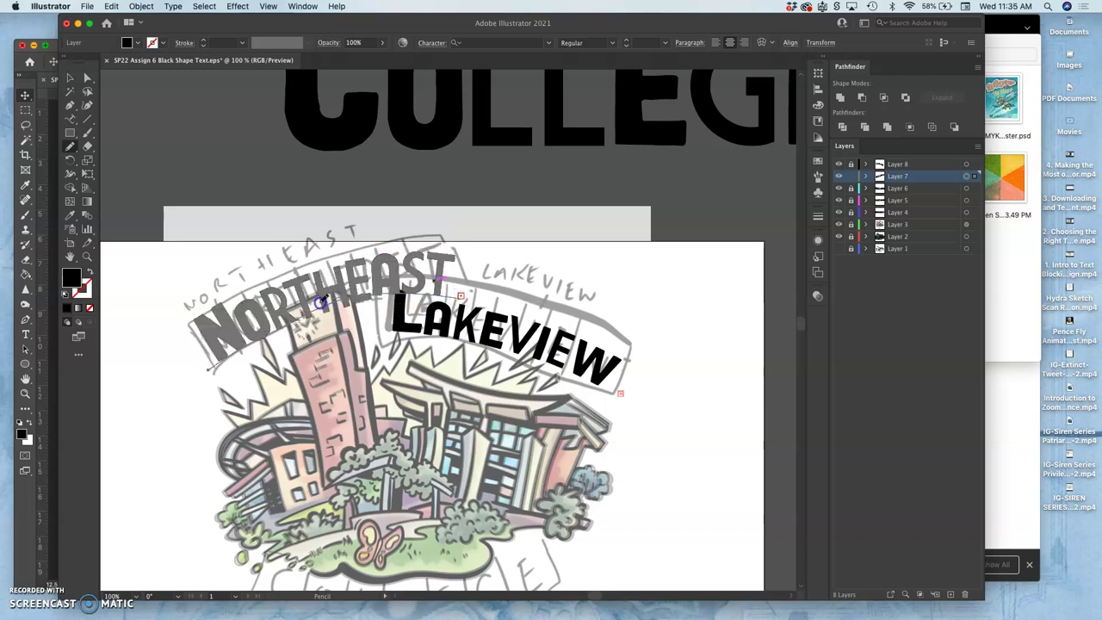
pyautogui.moveTo(265, 334)
pyautogui.mouseDown()
pyautogui.moveTo(266, 330)
pyautogui.moveTo(208, 370)
pyautogui.mouseUp()
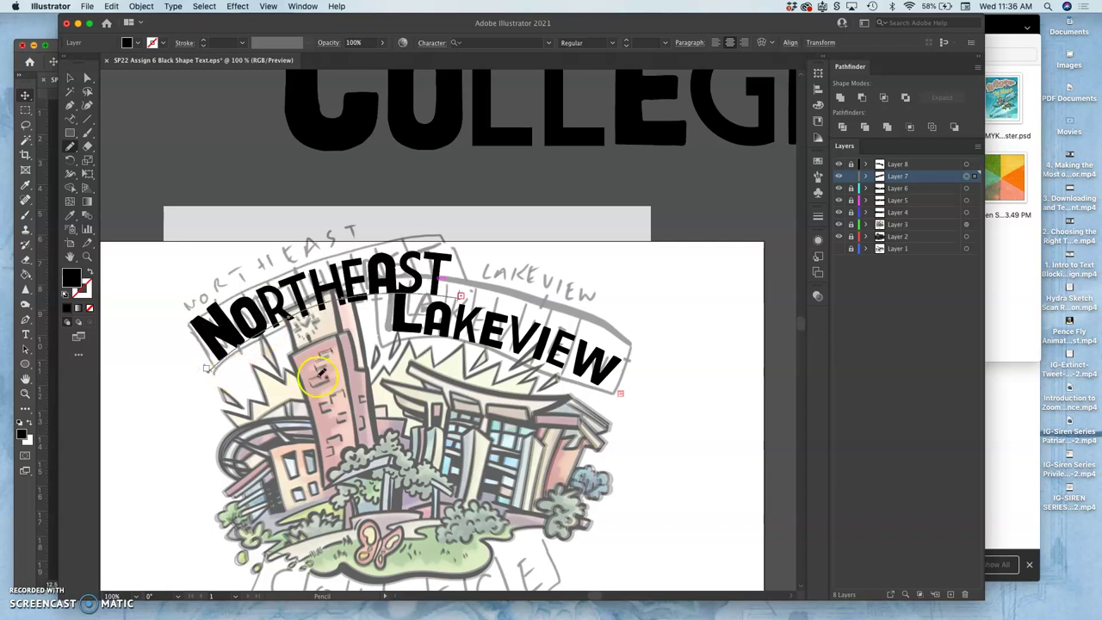
pyautogui.moveTo(351, 298); pyautogui.dragTo(429, 292)
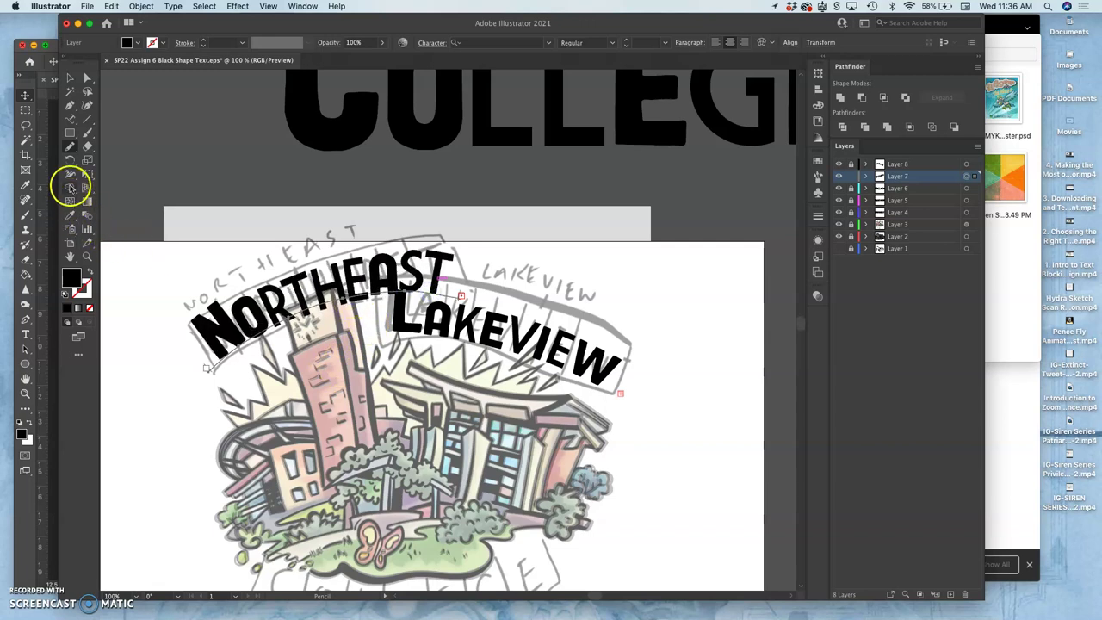
# Smooth the middle of the NORTHEAST path with several Smooth tool strokes under the lettering.
pyautogui.click(72, 148)
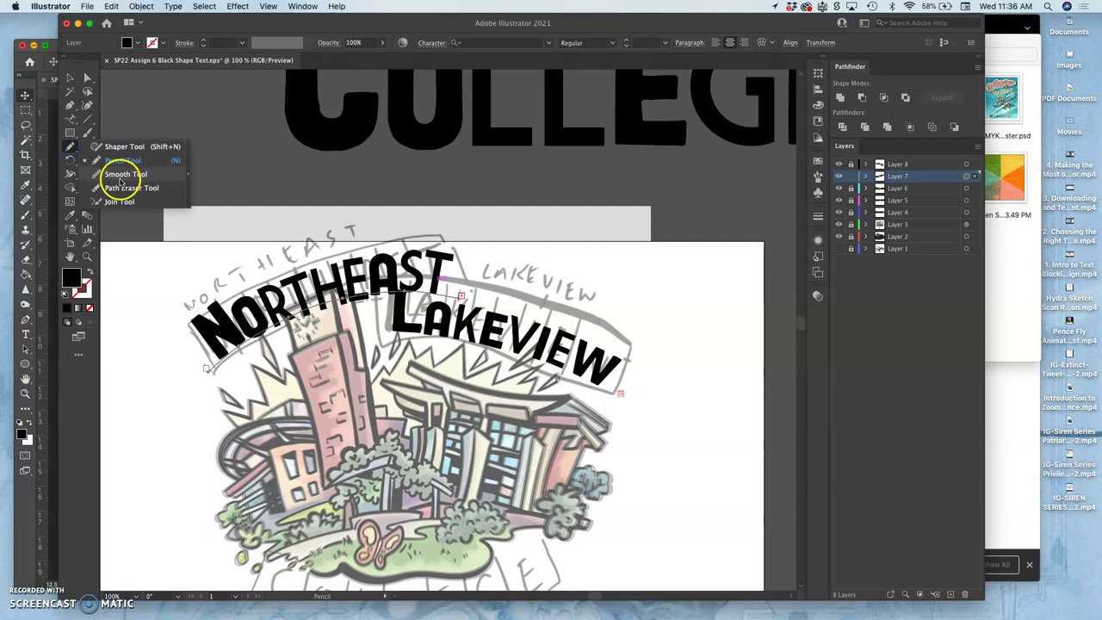
pyautogui.click(125, 174)
pyautogui.moveTo(295, 314); pyautogui.dragTo(423, 294)
pyautogui.moveTo(292, 320); pyautogui.dragTo(387, 301)
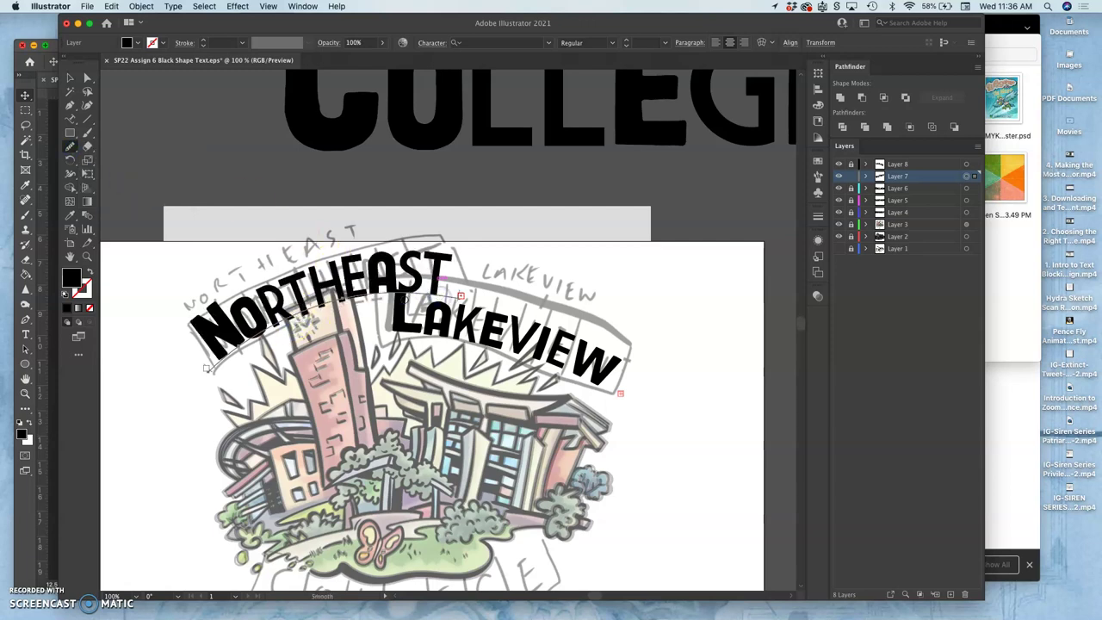
pyautogui.moveTo(278, 337); pyautogui.dragTo(391, 313)
# Rotate and reposition the NORTHEAST lettering slightly so it follows the sketched banner above the tower.
pyautogui.click(72, 79)
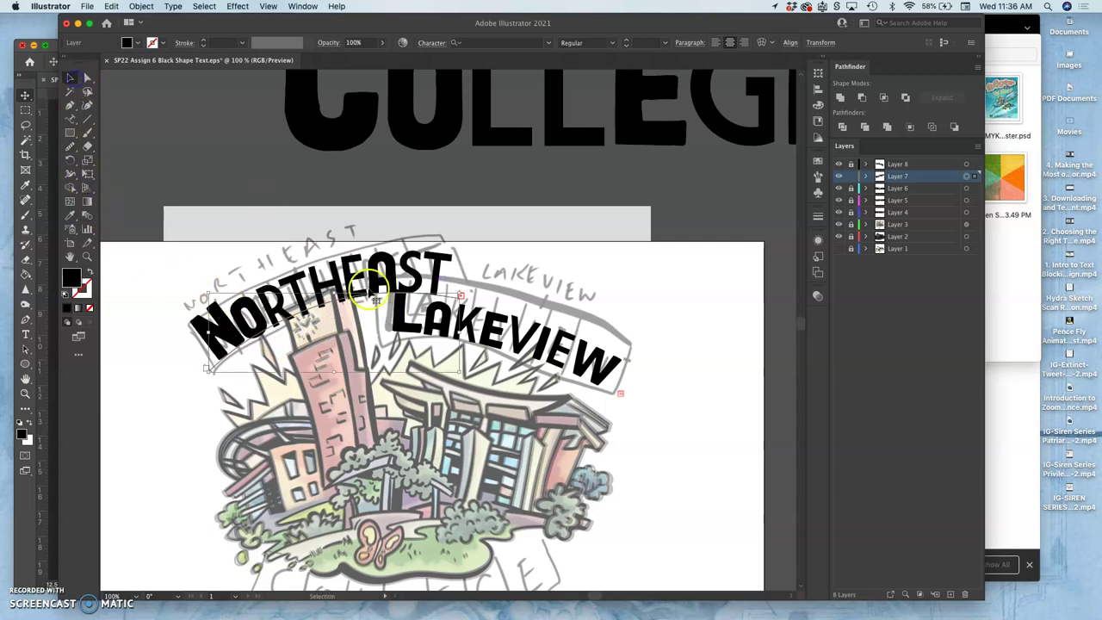
pyautogui.moveTo(337, 284); pyautogui.dragTo(336, 283)
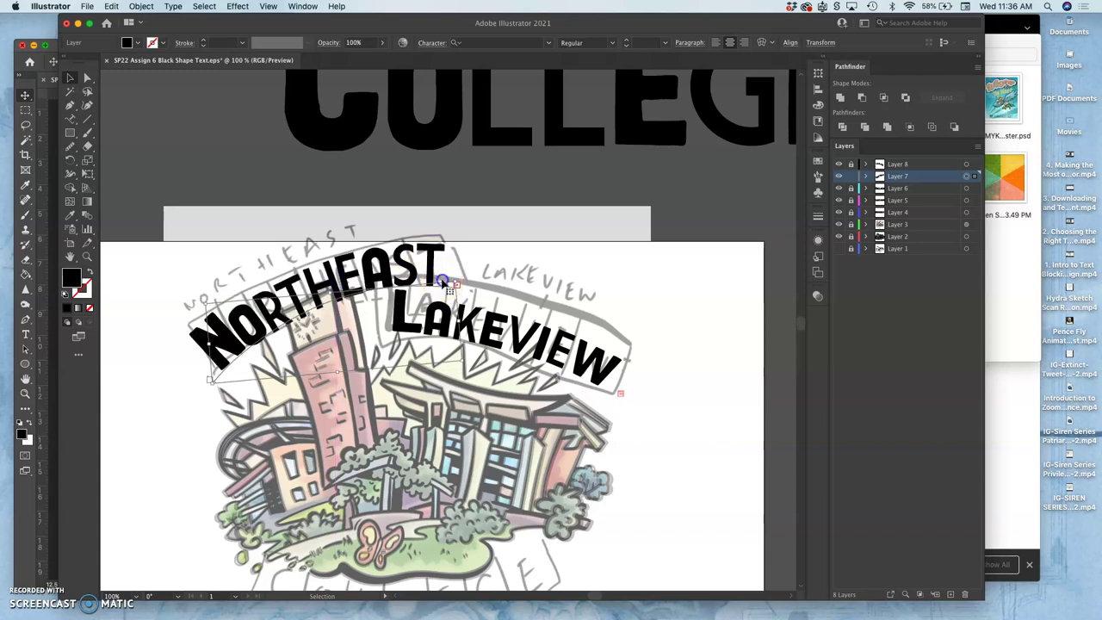
pyautogui.moveTo(442, 281); pyautogui.dragTo(439, 279)
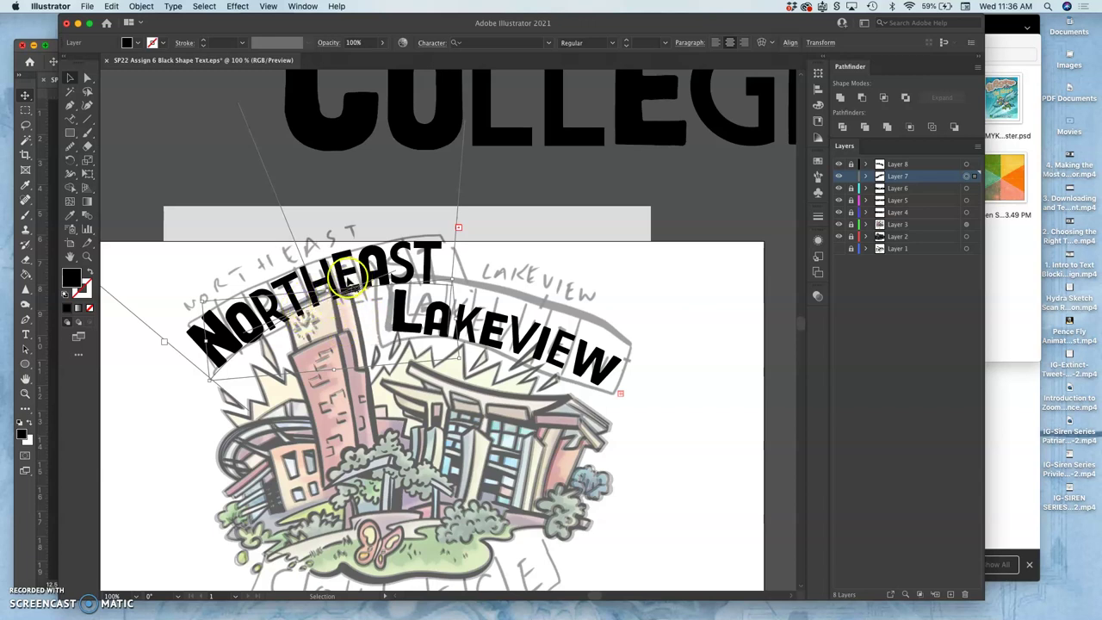
# Select the first E in NORTHEAST, right after the H, and reduce its font size to 111 pt.
pyautogui.click(73, 124)
pyautogui.click(360, 284)
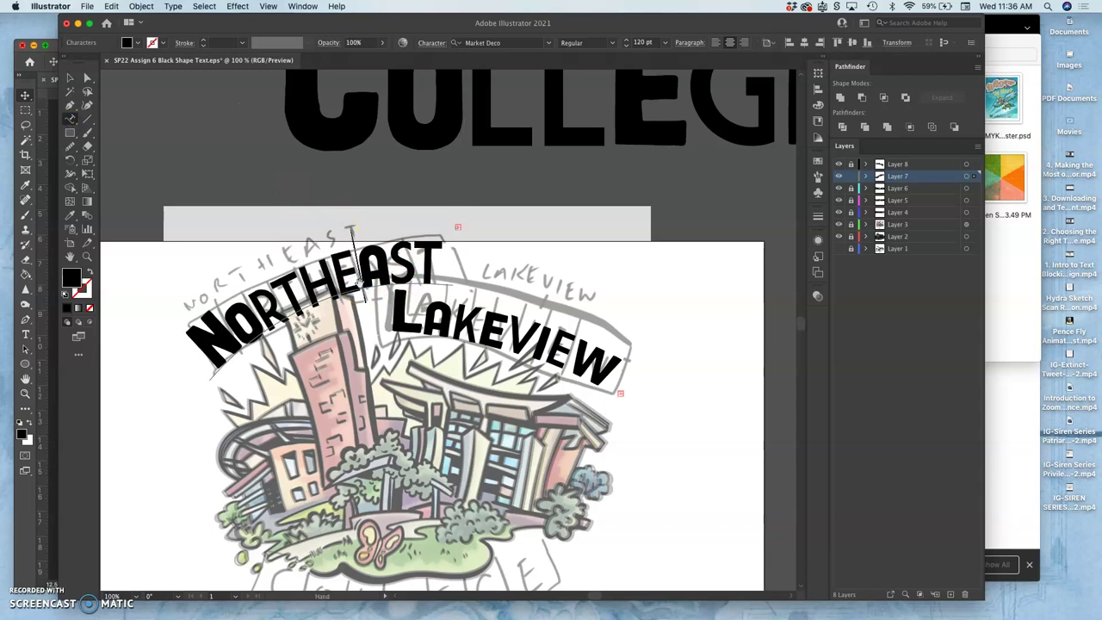
pyautogui.press('Left')
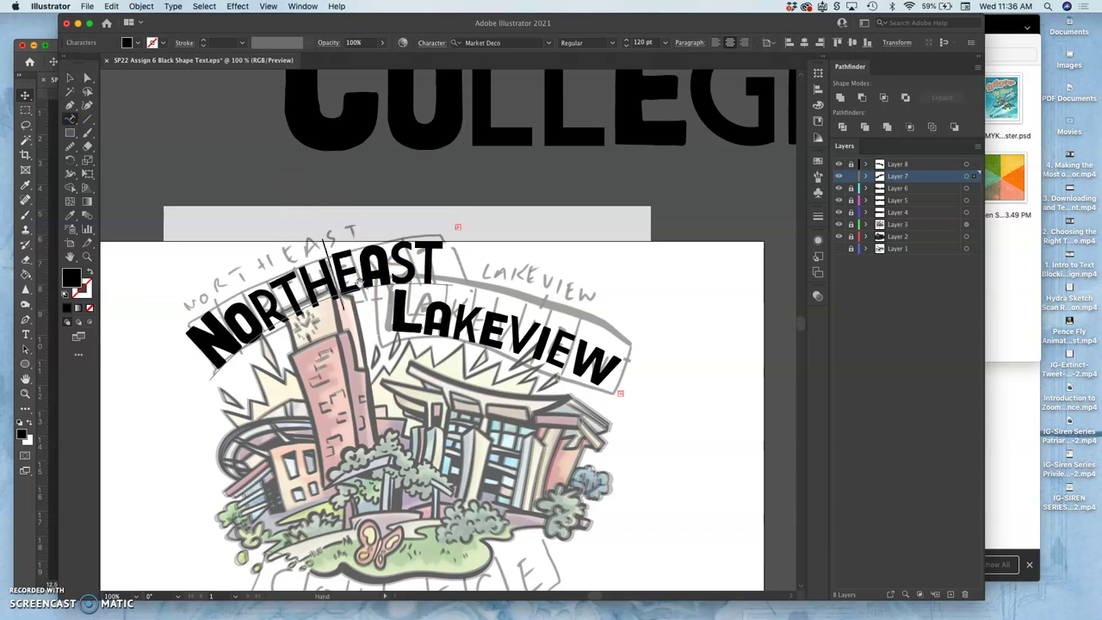
pyautogui.hotkey('shift', 'Right')
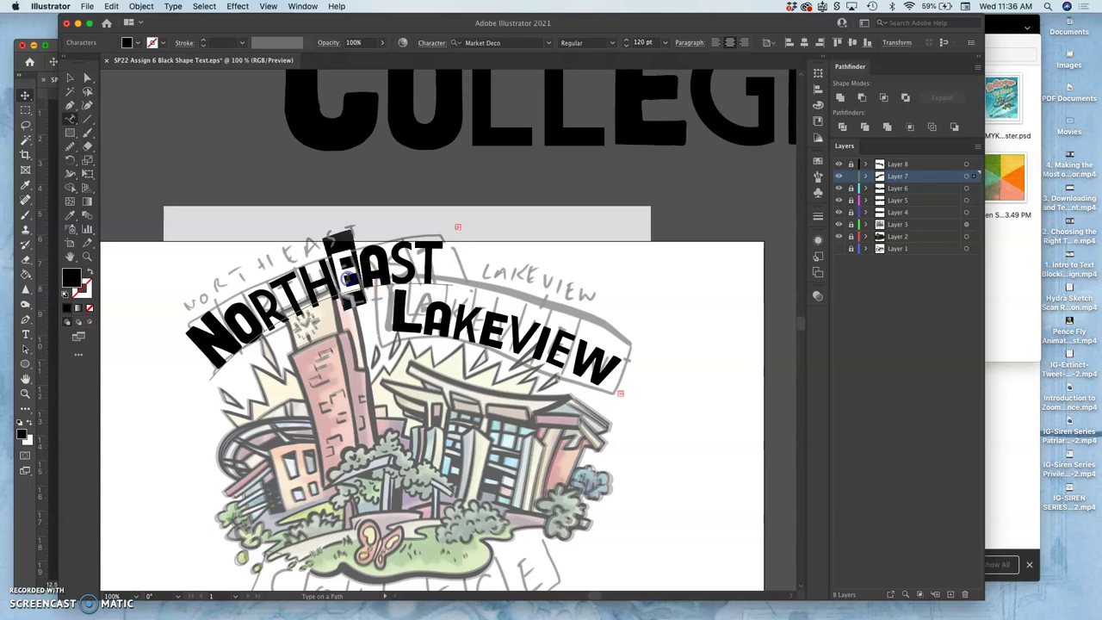
pyautogui.click(628, 47)
pyautogui.doubleClick(627, 47)
pyautogui.doubleClick(627, 47)
pyautogui.click(627, 47)
pyautogui.click(627, 46)
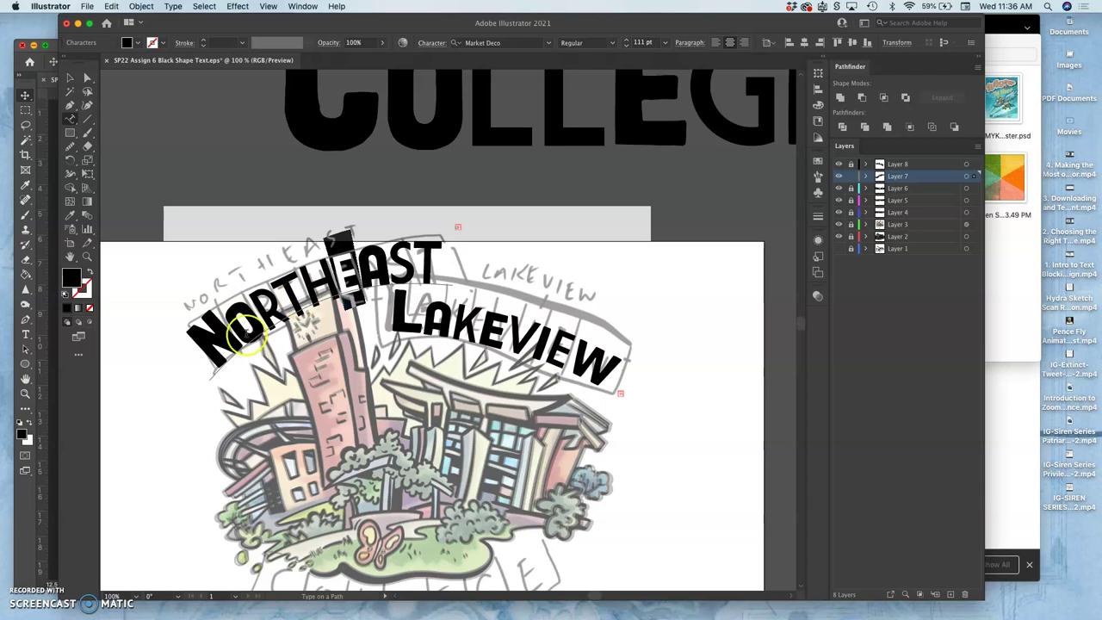
# Adjust the kerning between the N and O at the start of NORTHEAST.
pyautogui.click(243, 341)
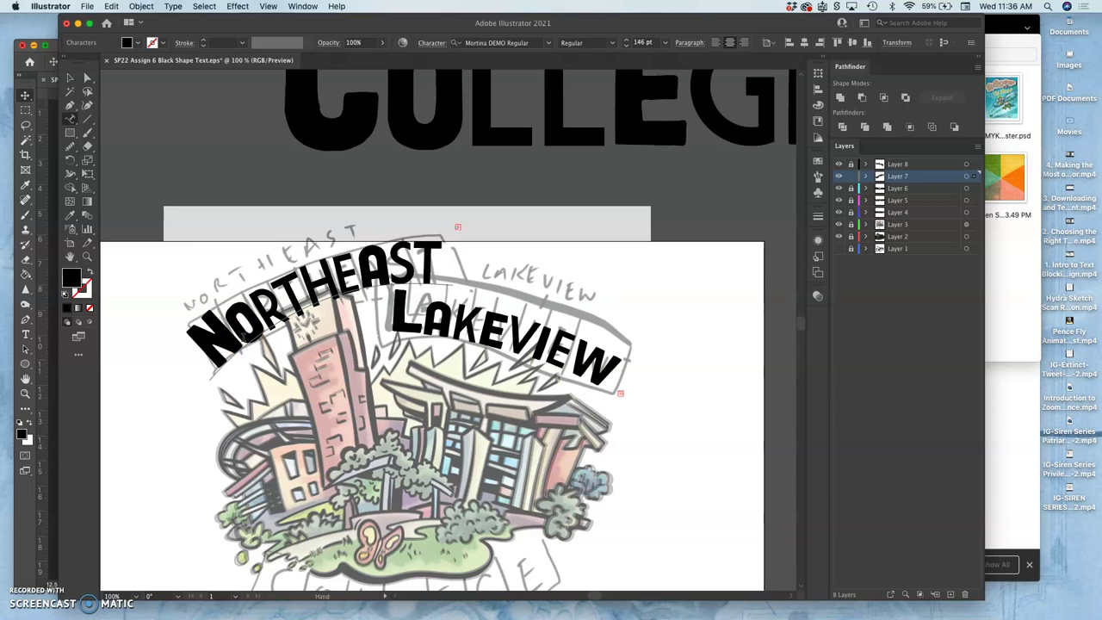
pyautogui.hotkey('alt', 'Right')
pyautogui.hotkey('alt', 'Right')
pyautogui.hotkey('alt', 'Right')
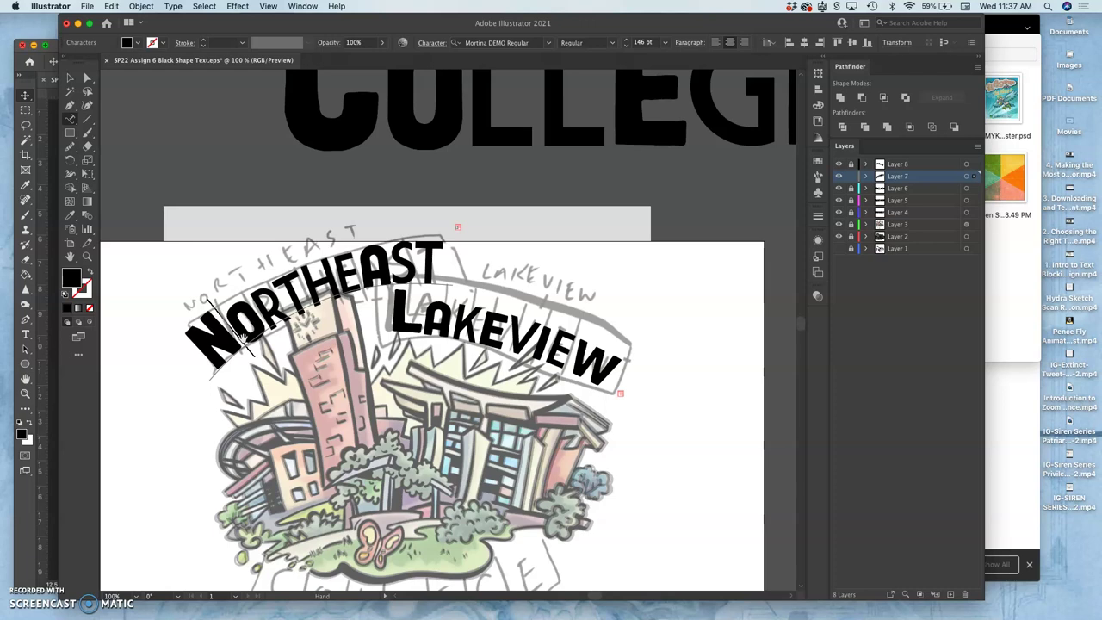
pyautogui.moveTo(241, 337); pyautogui.dragTo(243, 335)
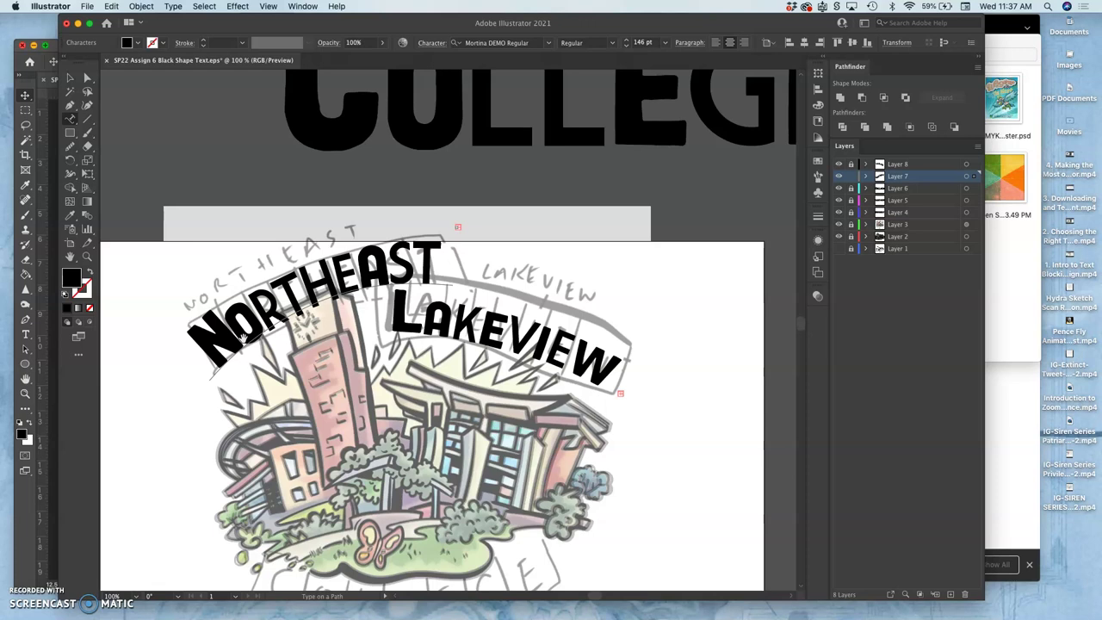
pyautogui.click(398, 300)
pyautogui.press('space')
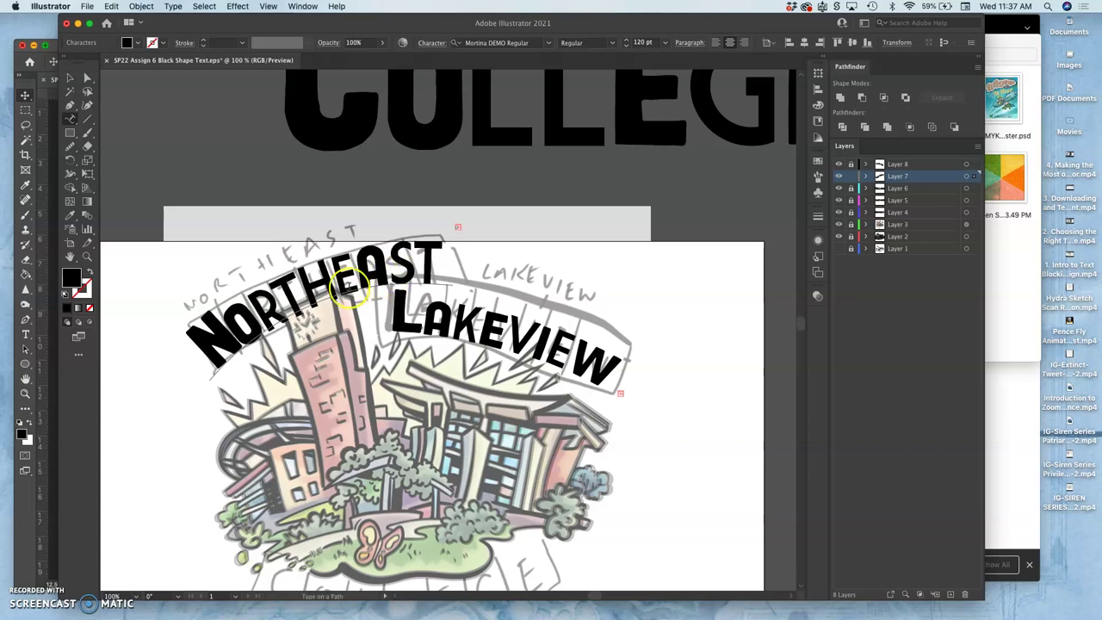
pyautogui.click(353, 287)
# Nudge the NORTHEAST lettering slightly up and to the right, then rotate it slightly clockwise to fit the sketched banner.
pyautogui.click(69, 76)
pyautogui.press('Up')
pyautogui.press('Right')
pyautogui.press('Right')
pyautogui.press('Right')
pyautogui.press('Right')
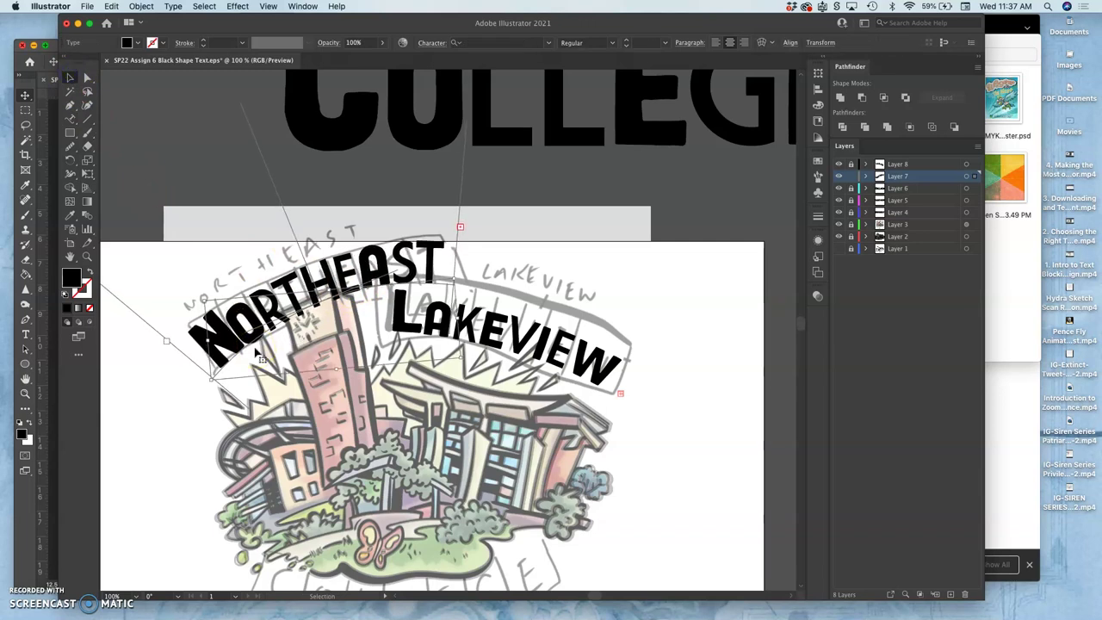
pyautogui.click(280, 311)
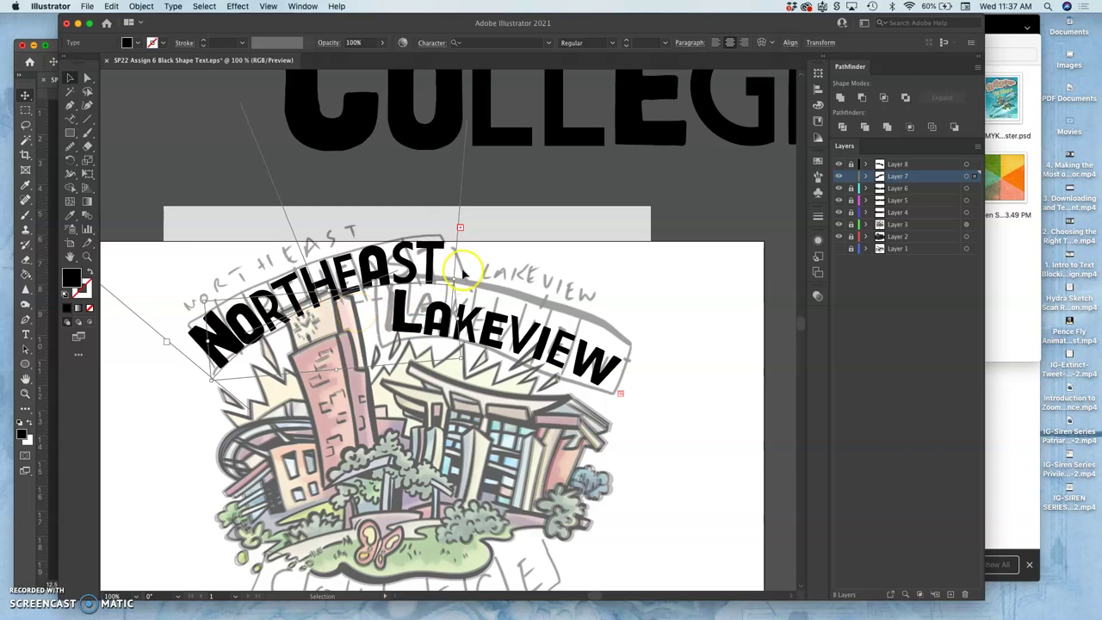
pyautogui.moveTo(457, 272); pyautogui.dragTo(459, 277)
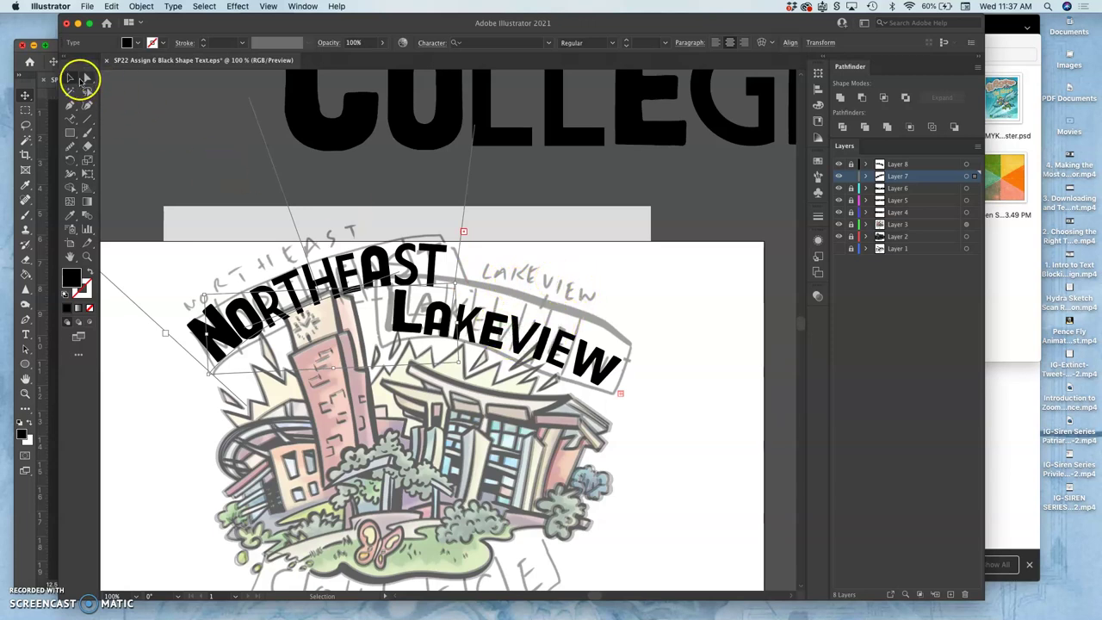
# Deselect the lettering and toggle the Layer 3 color sketch to compare the text with the black line art.
pyautogui.click(87, 78)
pyautogui.click(135, 384)
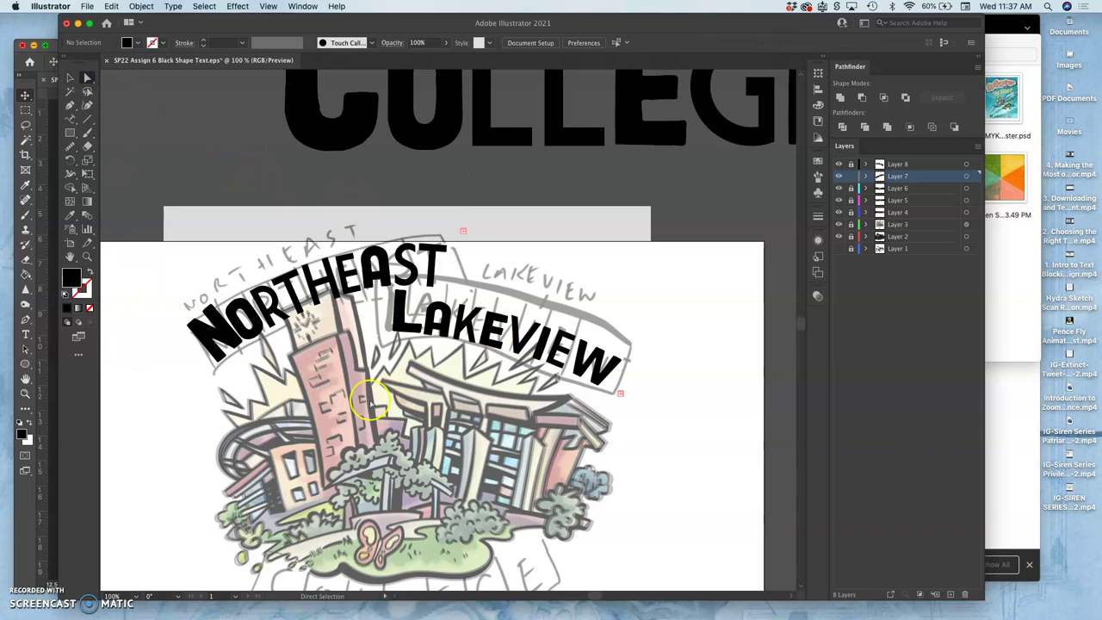
pyautogui.scroll(-1, 371, 400)
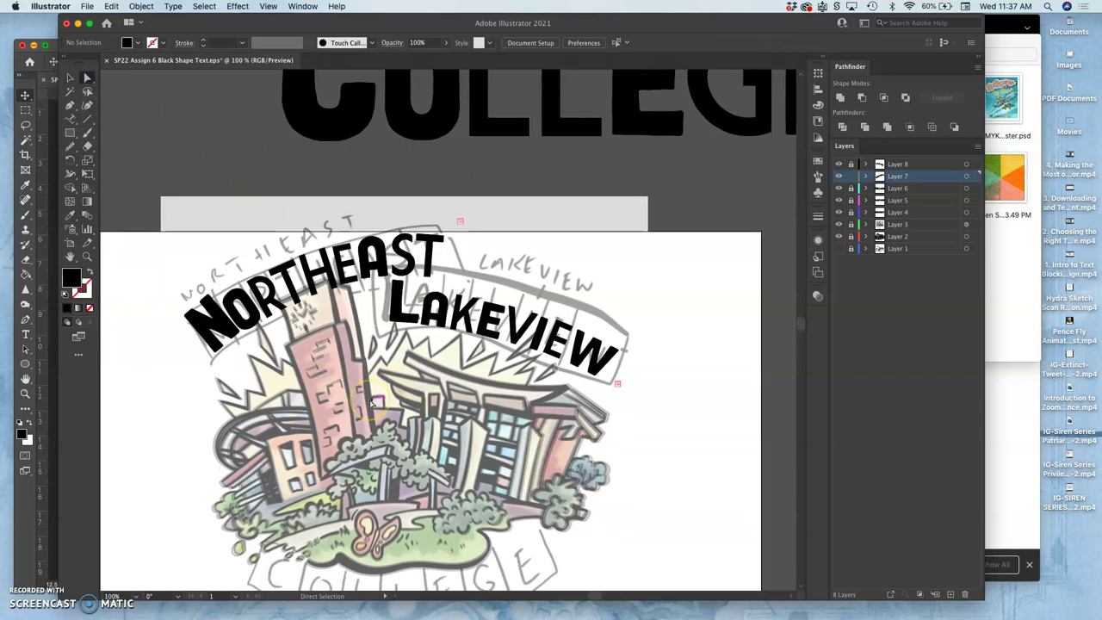
pyautogui.click(839, 225)
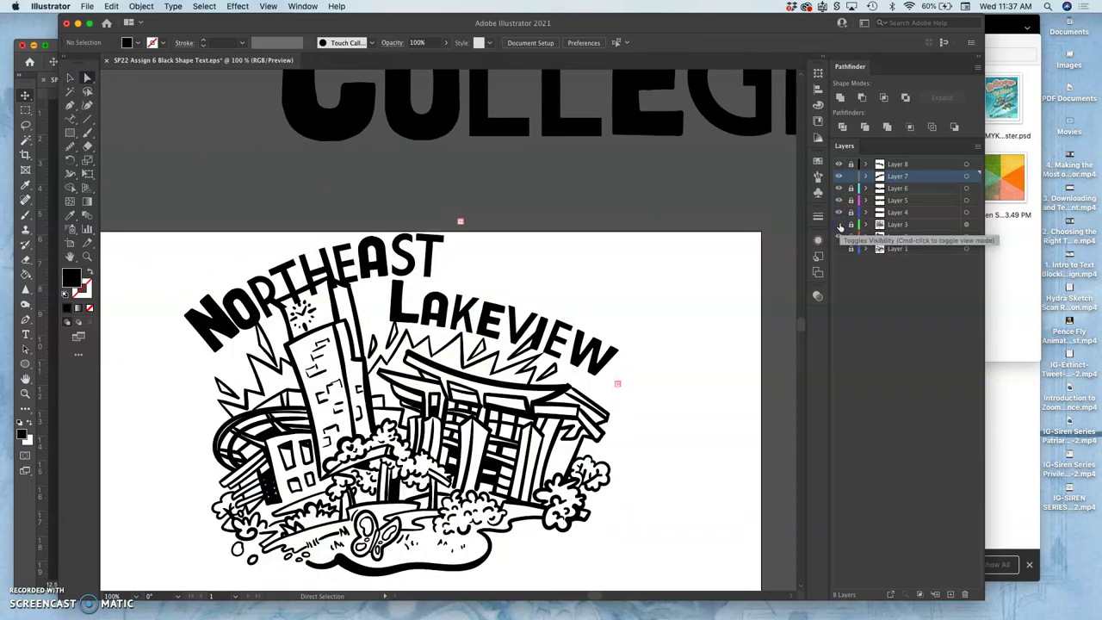
pyautogui.click(839, 224)
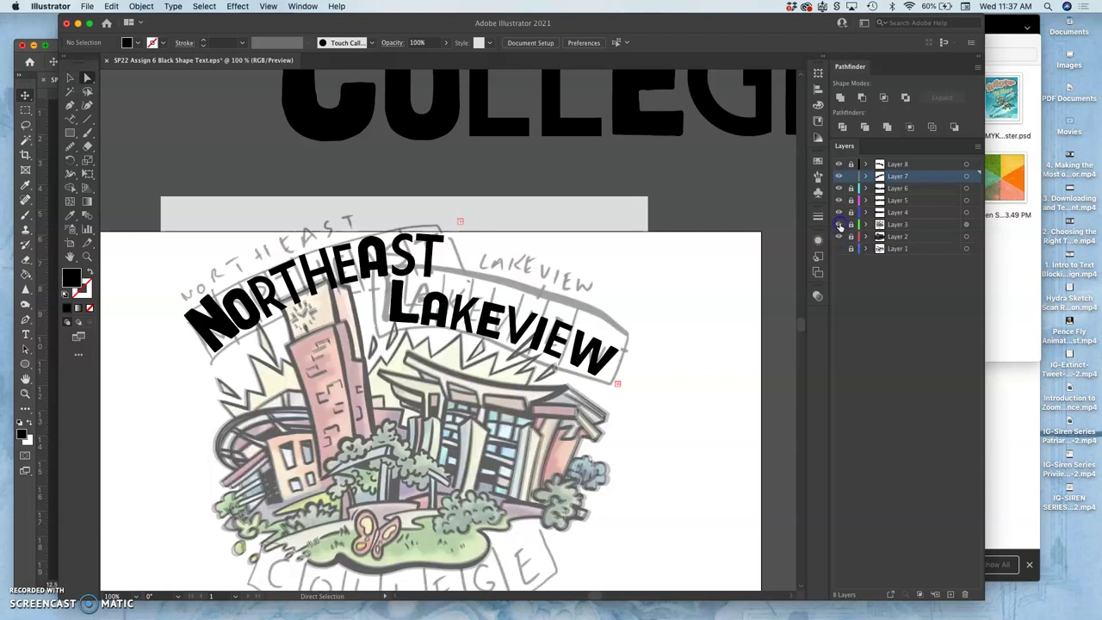
pyautogui.click(839, 224)
pyautogui.click(840, 224)
# Lock Layer 7, unlock Layer 8 and redraw its LAKEVIEW path with Pencil strokes into a smoother arch.
pyautogui.click(851, 165)
pyautogui.click(965, 165)
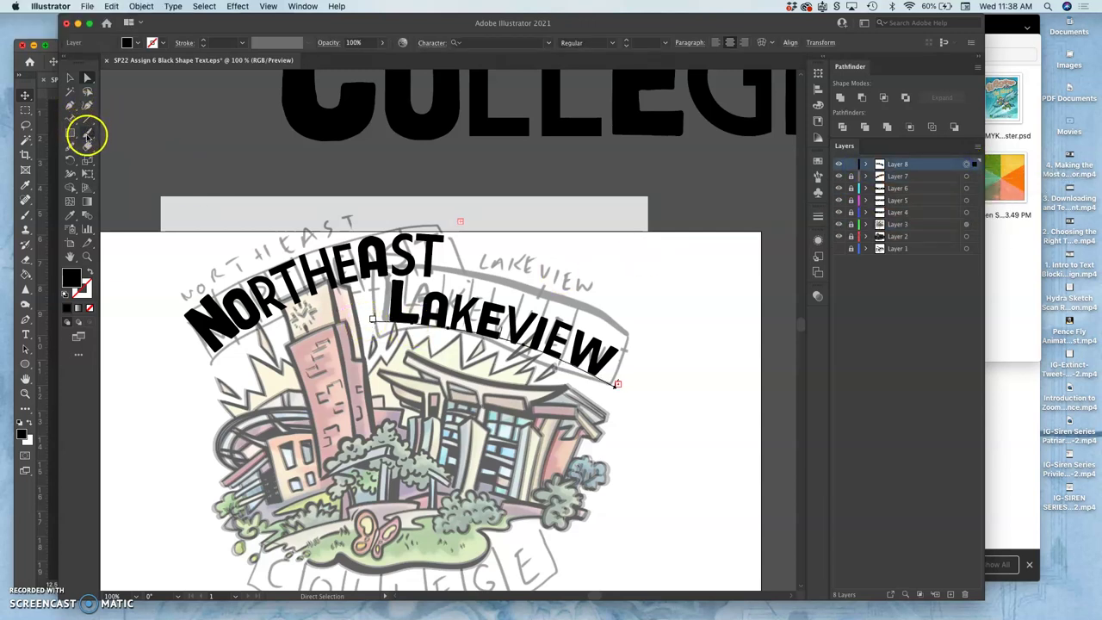
pyautogui.click(72, 149)
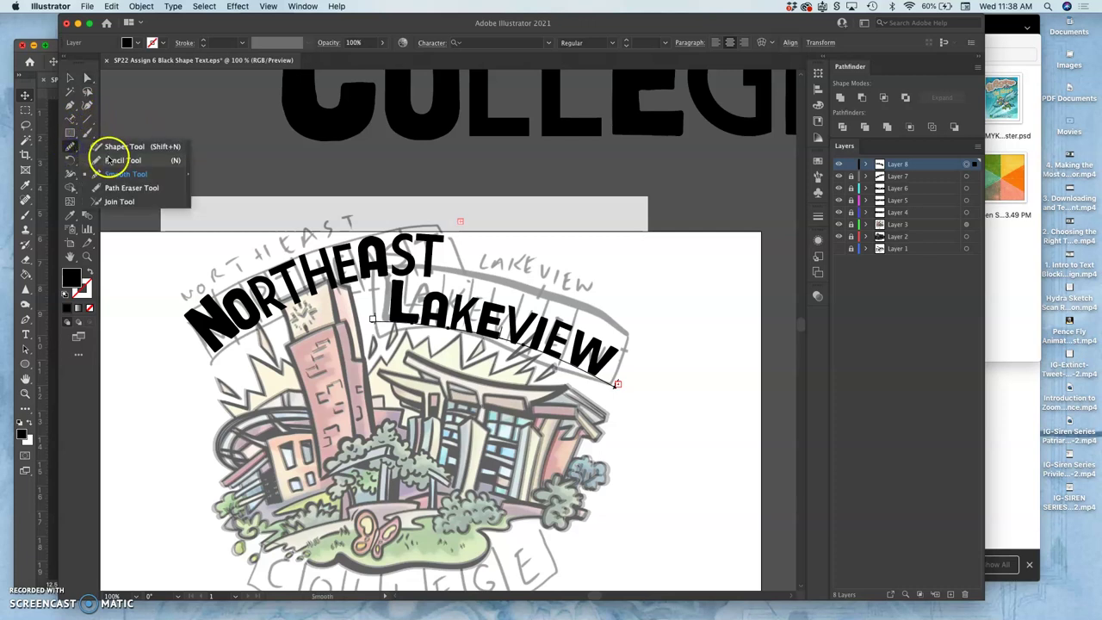
pyautogui.click(116, 160)
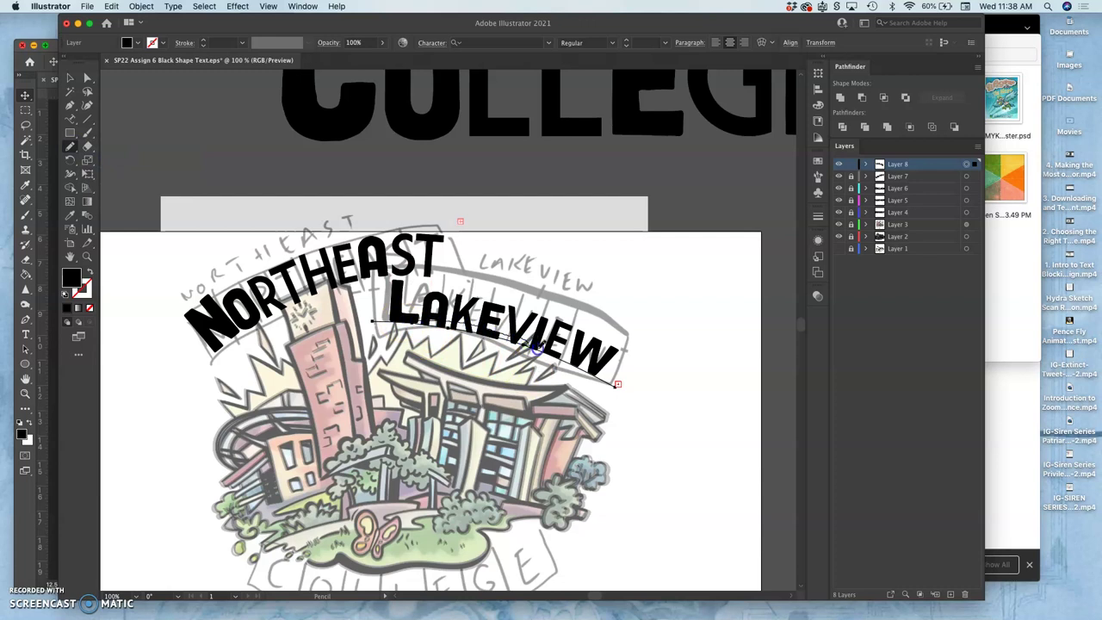
pyautogui.moveTo(549, 353); pyautogui.dragTo(560, 360)
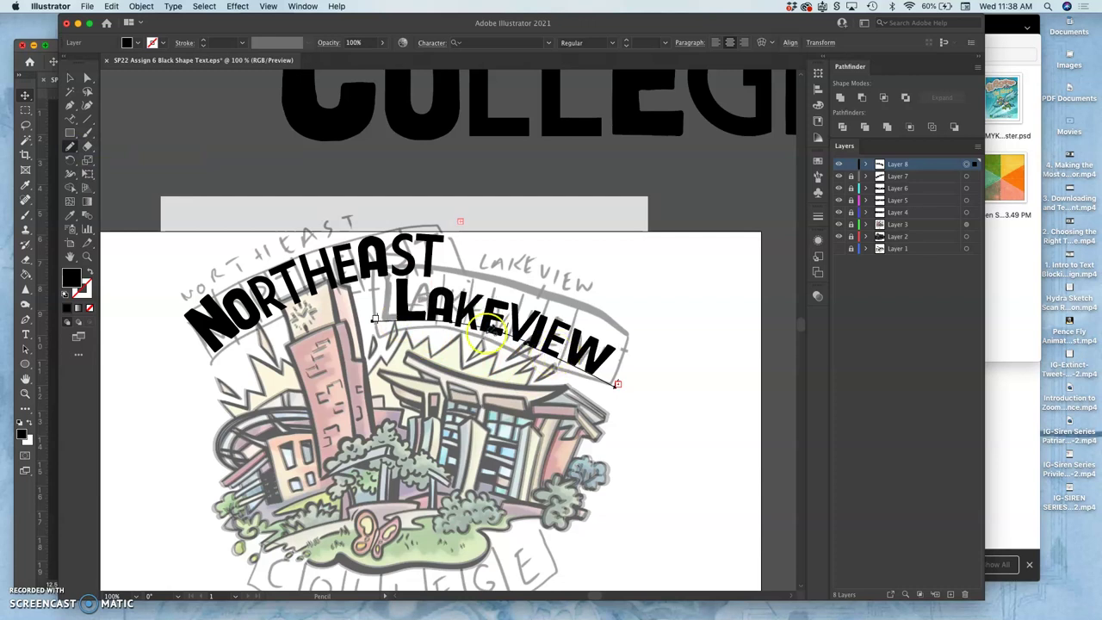
pyautogui.moveTo(476, 330); pyautogui.dragTo(401, 324)
pyautogui.moveTo(626, 374); pyautogui.dragTo(627, 373)
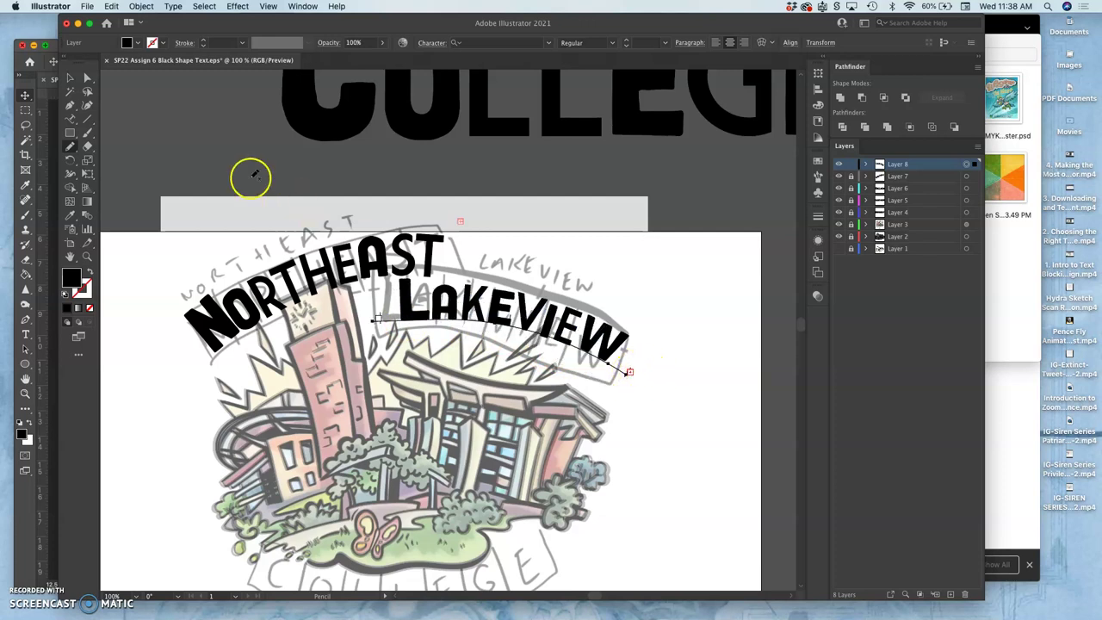
# Rotate and move the LAKEVIEW lettering so it sits inside its sketched banner over the right-hand building.
pyautogui.click(70, 77)
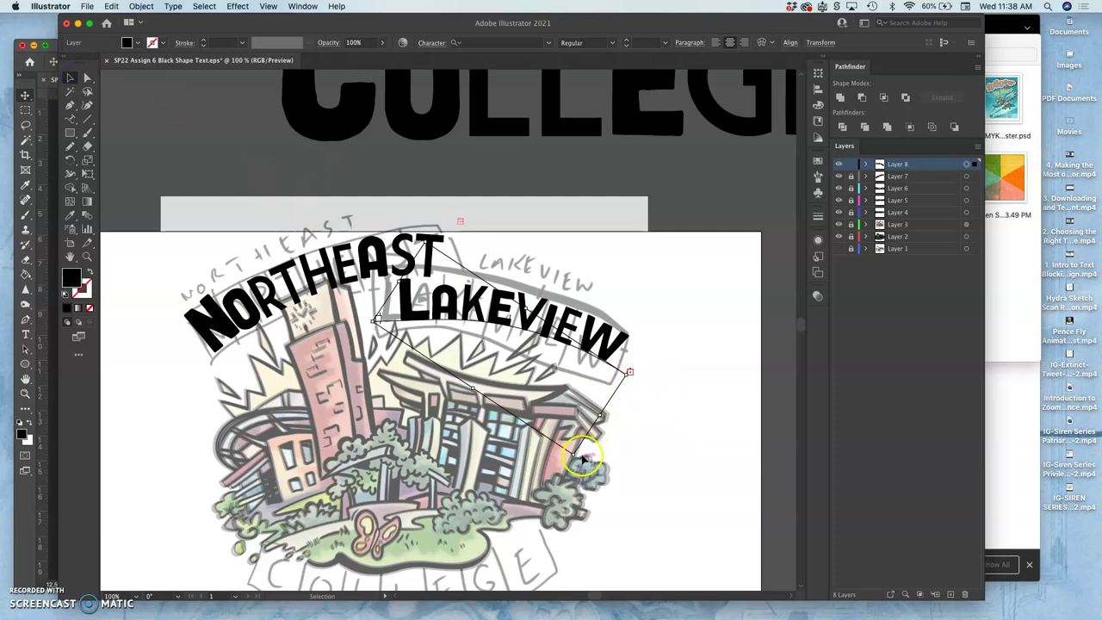
pyautogui.moveTo(580, 461); pyautogui.dragTo(572, 466)
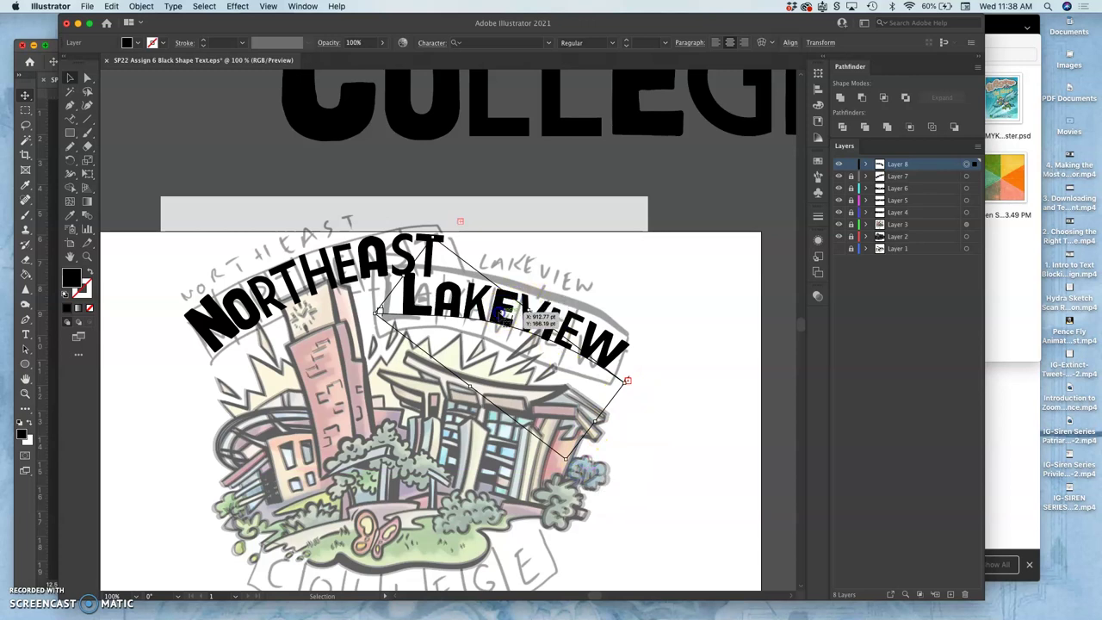
pyautogui.moveTo(502, 315); pyautogui.dragTo(482, 319)
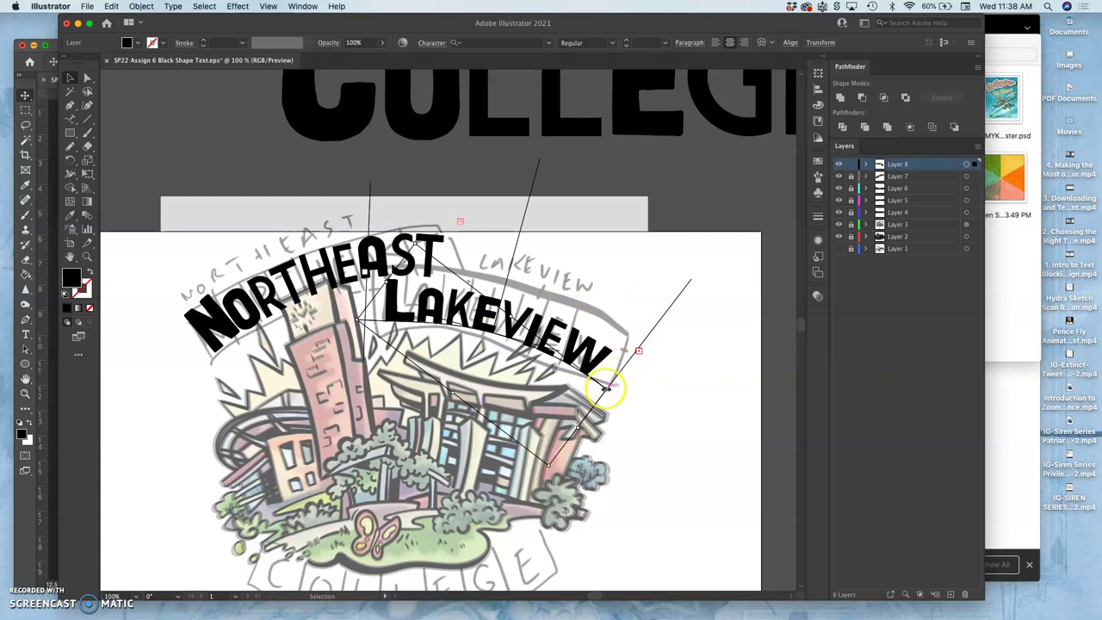
pyautogui.moveTo(605, 388); pyautogui.dragTo(615, 388)
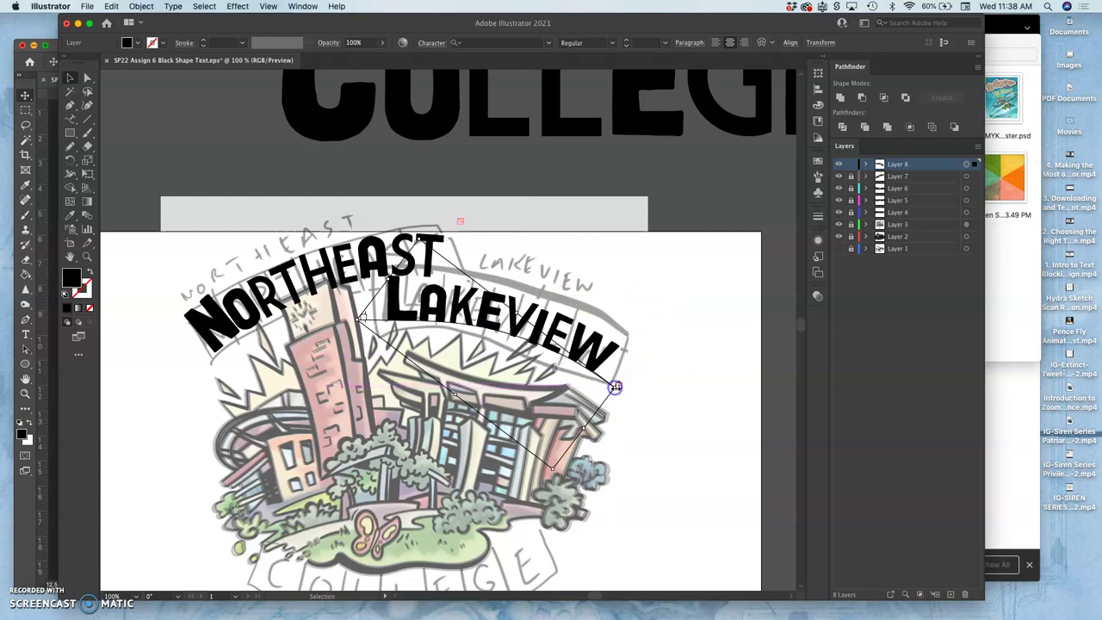
pyautogui.moveTo(359, 320); pyautogui.dragTo(356, 321)
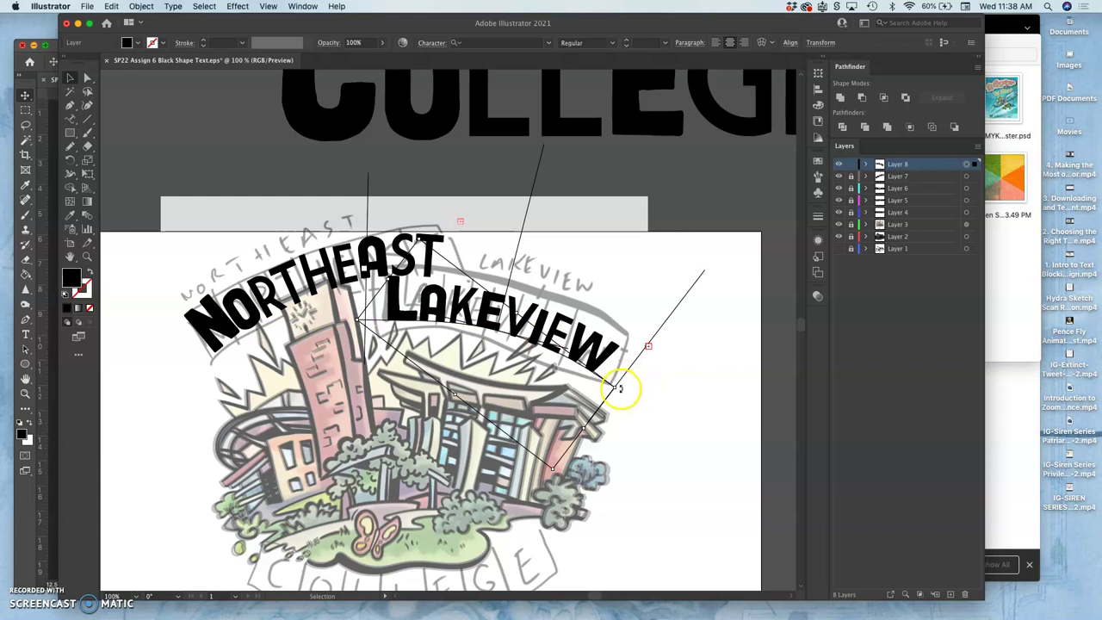
pyautogui.moveTo(620, 389); pyautogui.dragTo(621, 384)
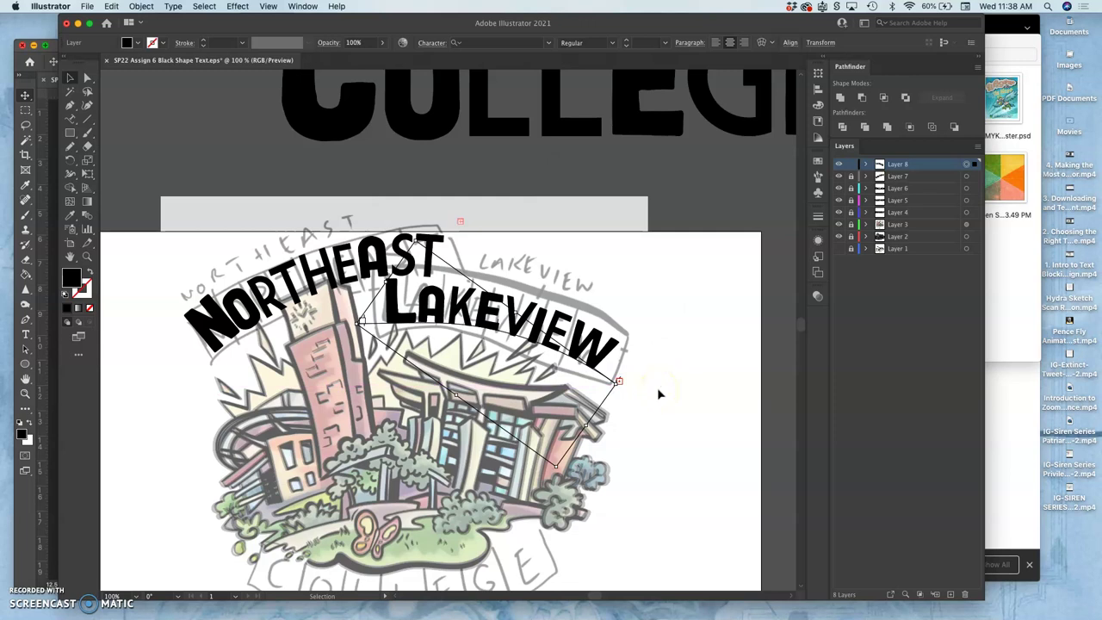
# Select the A in LAKEVIEW and increase its font size to 114 pt.
pyautogui.click(71, 118)
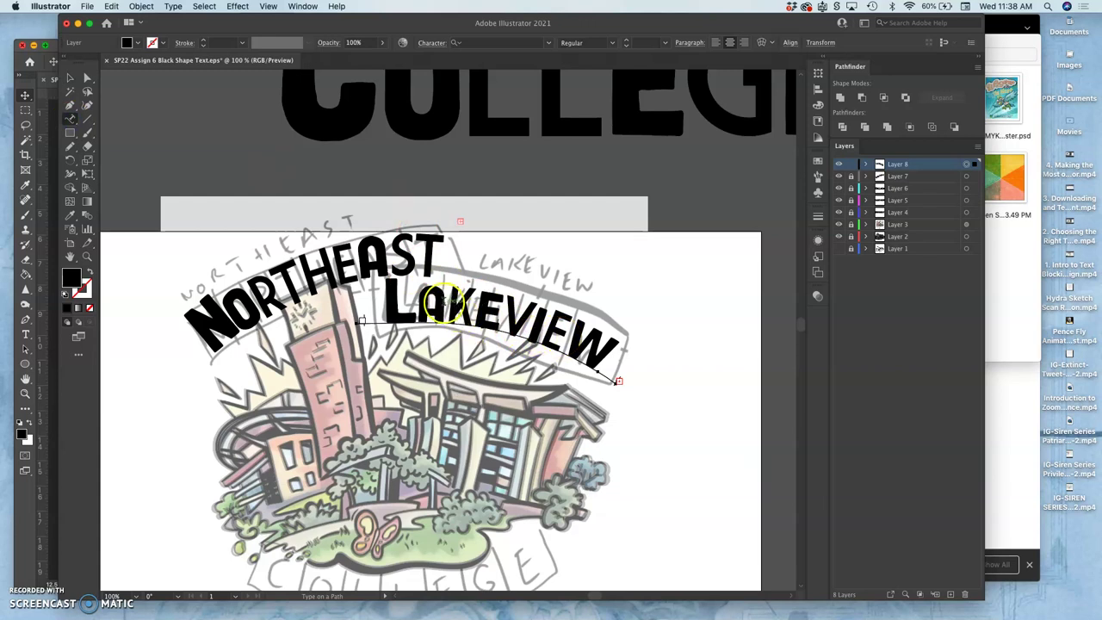
pyautogui.moveTo(444, 303); pyautogui.dragTo(419, 290)
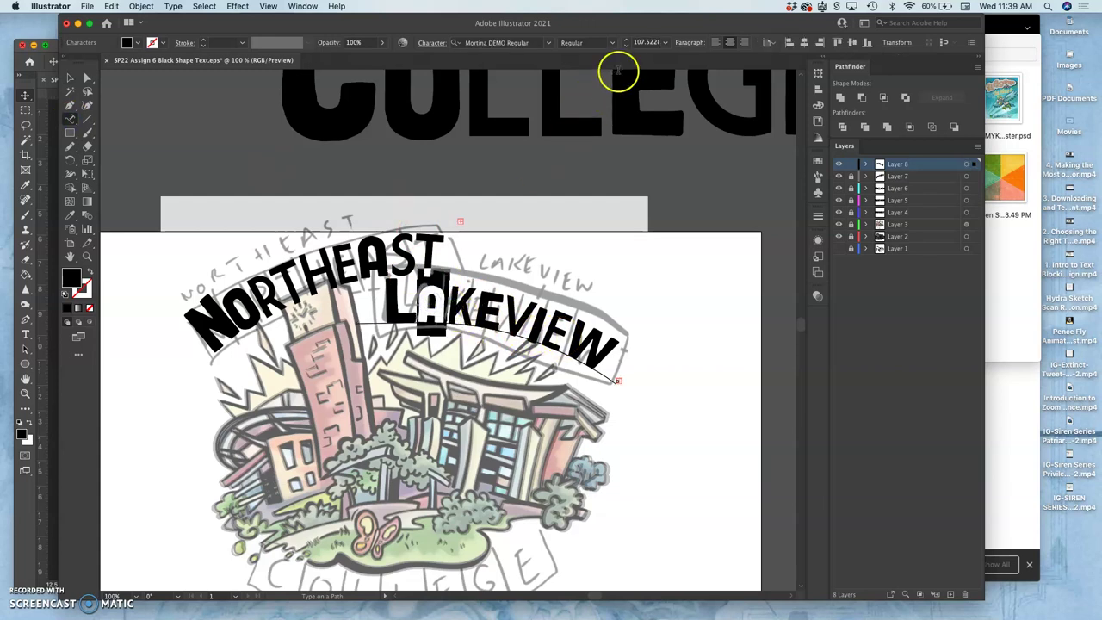
pyautogui.click(627, 41)
pyautogui.click(627, 41)
pyautogui.click(626, 40)
pyautogui.click(627, 40)
pyautogui.click(627, 40)
pyautogui.click(627, 41)
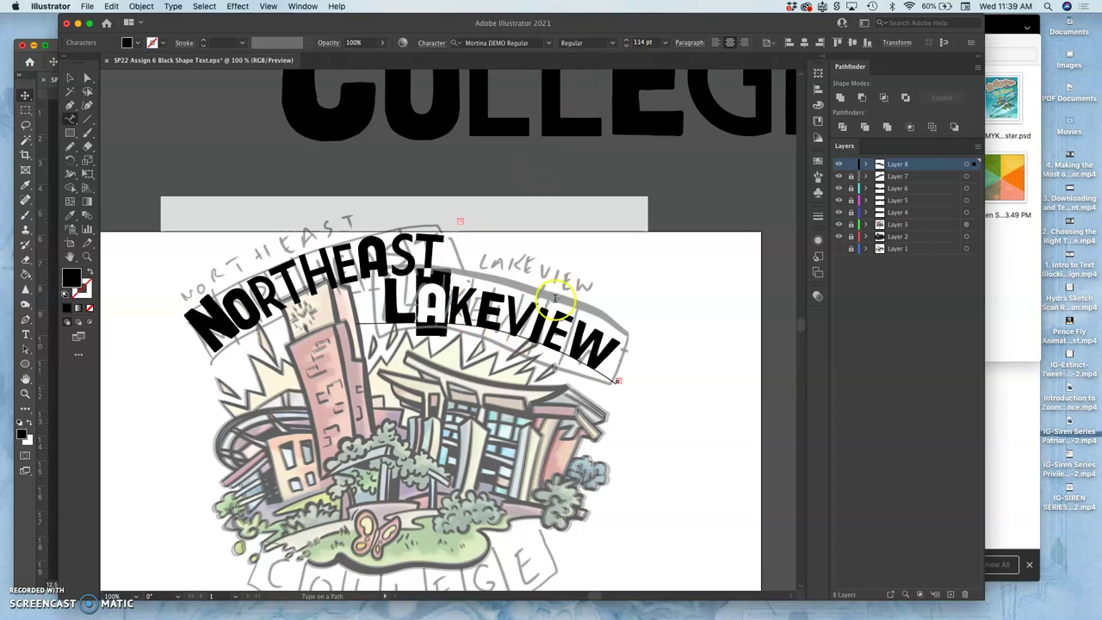
# Select the V in LAKEVIEW and reduce its font size to 103 pt.
pyautogui.click(523, 318)
pyautogui.moveTo(522, 320); pyautogui.dragTo(513, 315)
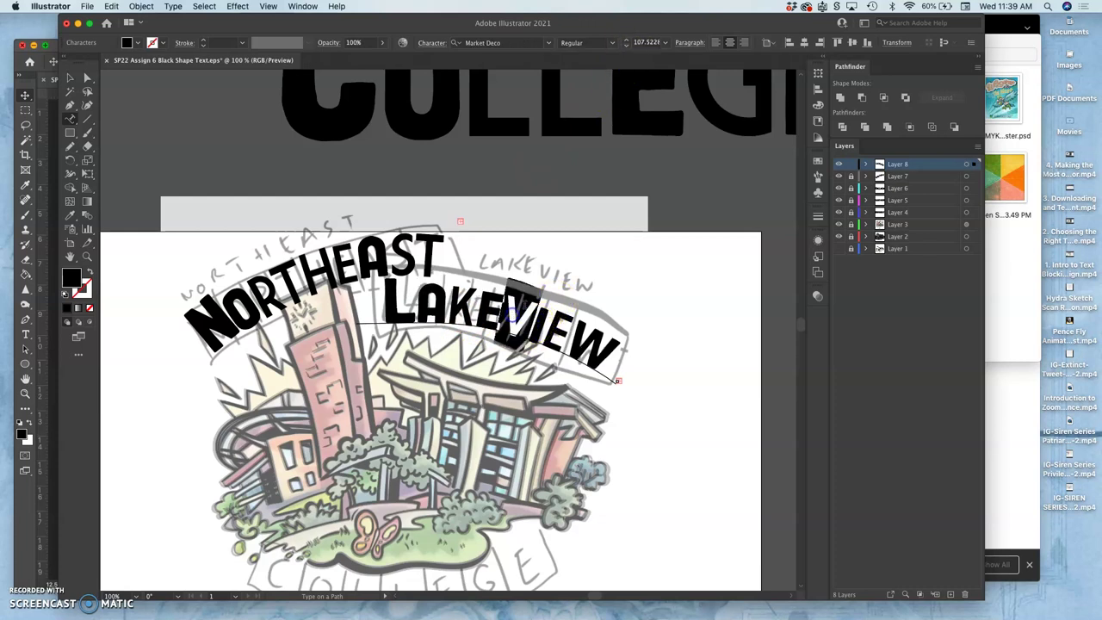
pyautogui.click(626, 46)
pyautogui.click(626, 46)
pyautogui.click(626, 45)
pyautogui.click(625, 46)
pyautogui.click(626, 46)
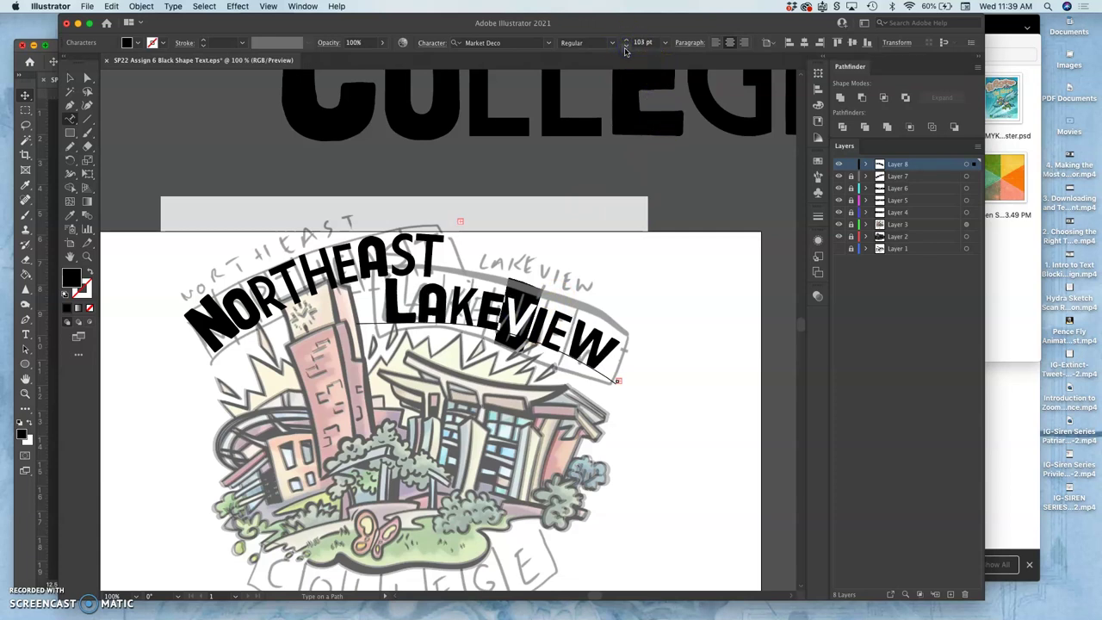
# Select the final letters EW in LAKEVIEW and reduce their font size to 102 pt.
pyautogui.moveTo(569, 334)
pyautogui.mouseDown()
pyautogui.moveTo(557, 328)
pyautogui.moveTo(598, 346)
pyautogui.moveTo(558, 319)
pyautogui.mouseUp()
pyautogui.click(626, 48)
pyautogui.click(627, 49)
pyautogui.click(627, 48)
pyautogui.click(627, 48)
pyautogui.click(627, 49)
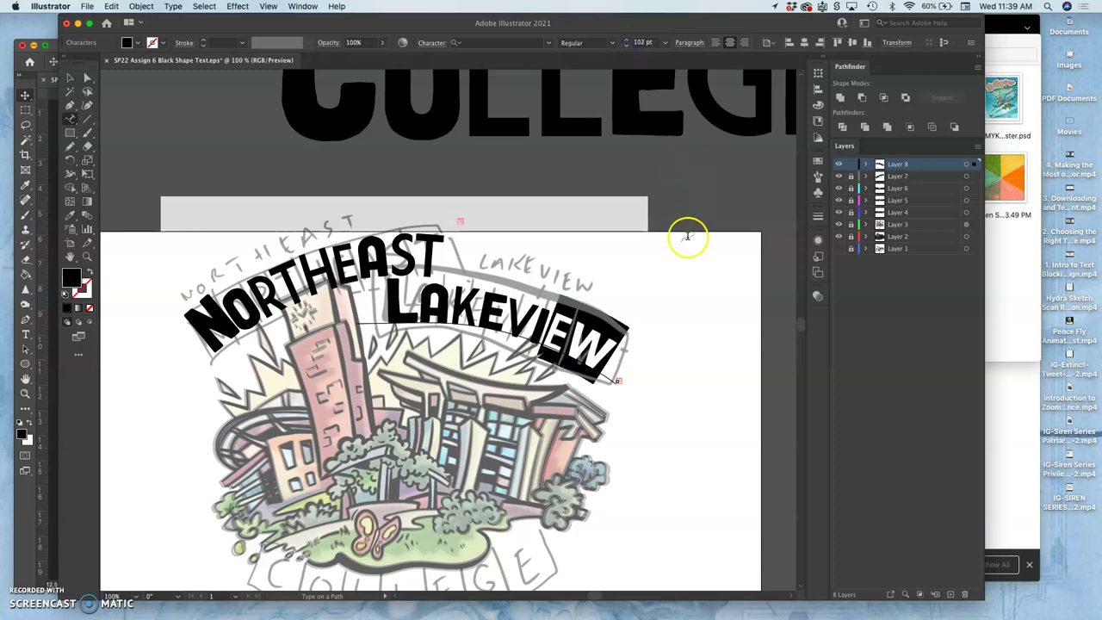
# Deselect the LAKEVIEW lettering and save the document.
pyautogui.click(696, 302)
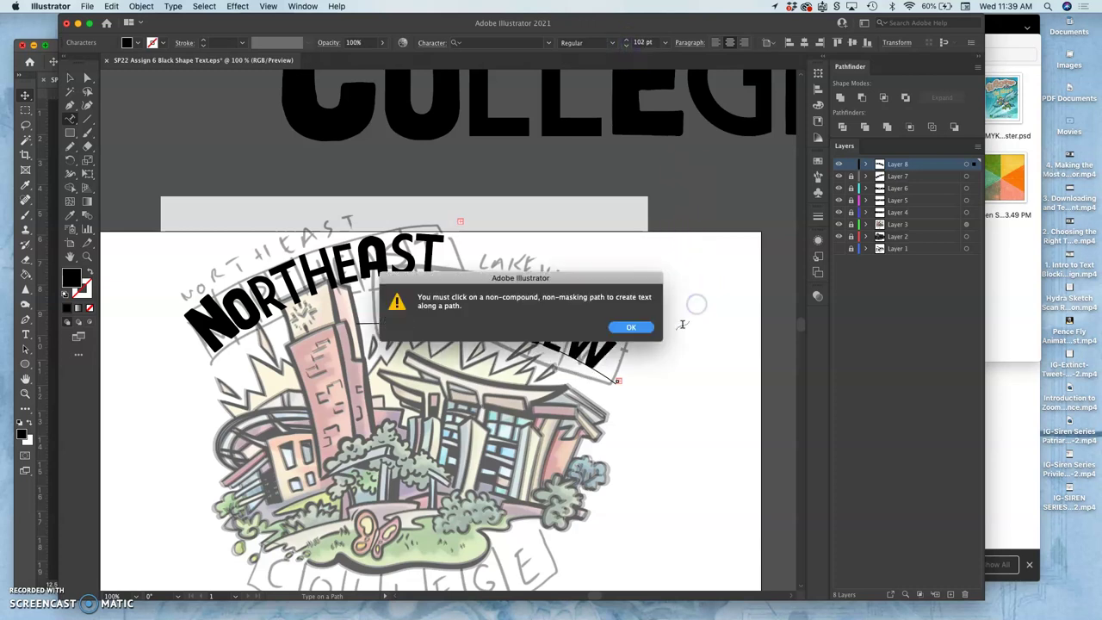
pyautogui.click(631, 327)
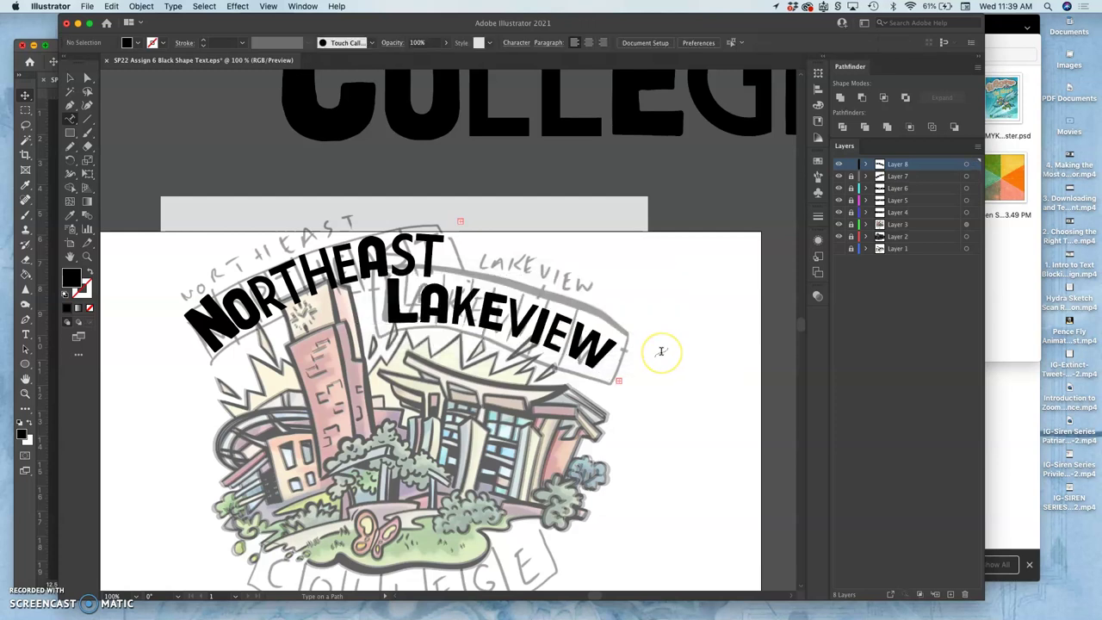
pyautogui.press('super+s')
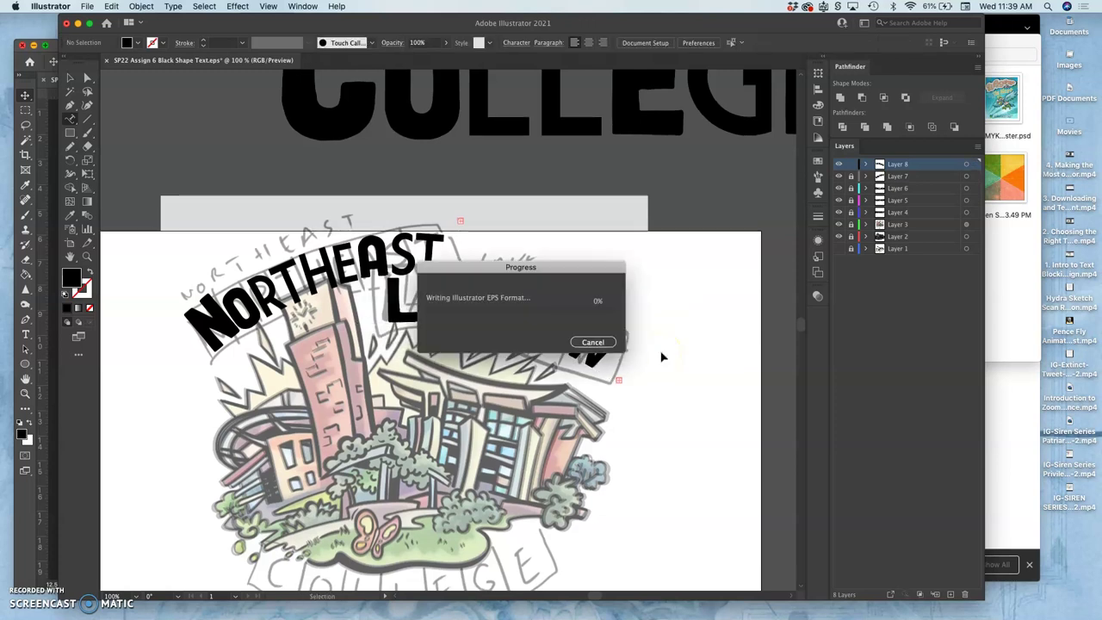
pyautogui.click(668, 379)
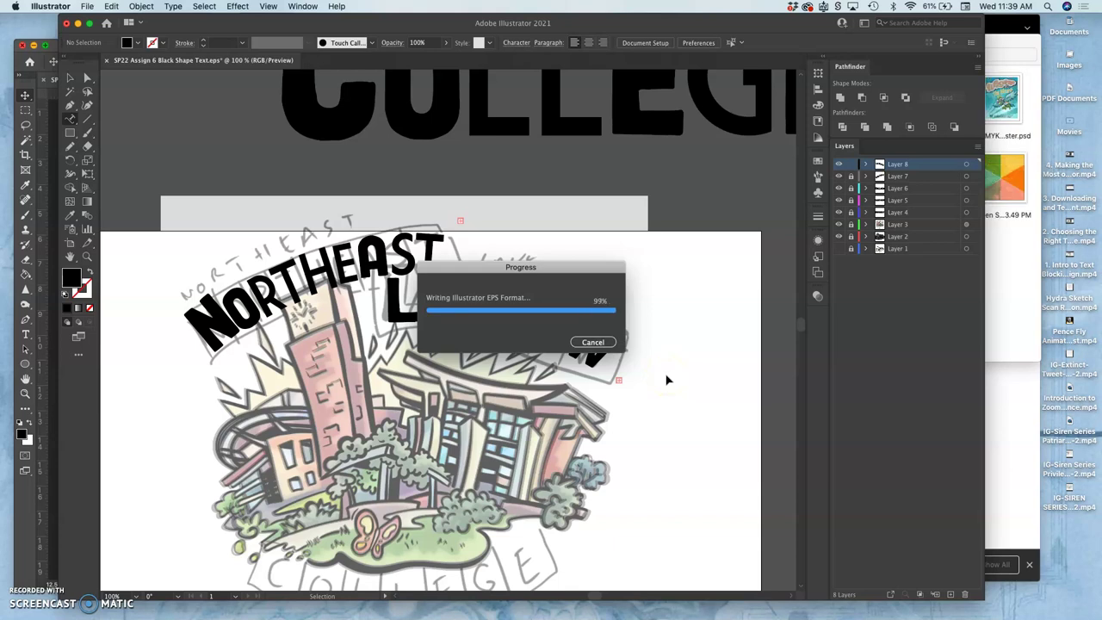
# Lock Layer 8, add a new layer and draw a sagging Pencil curve along the lower edge of the sketched COLLEGE banner.
pyautogui.scroll(-2, 667, 380)
pyautogui.click(462, 560)
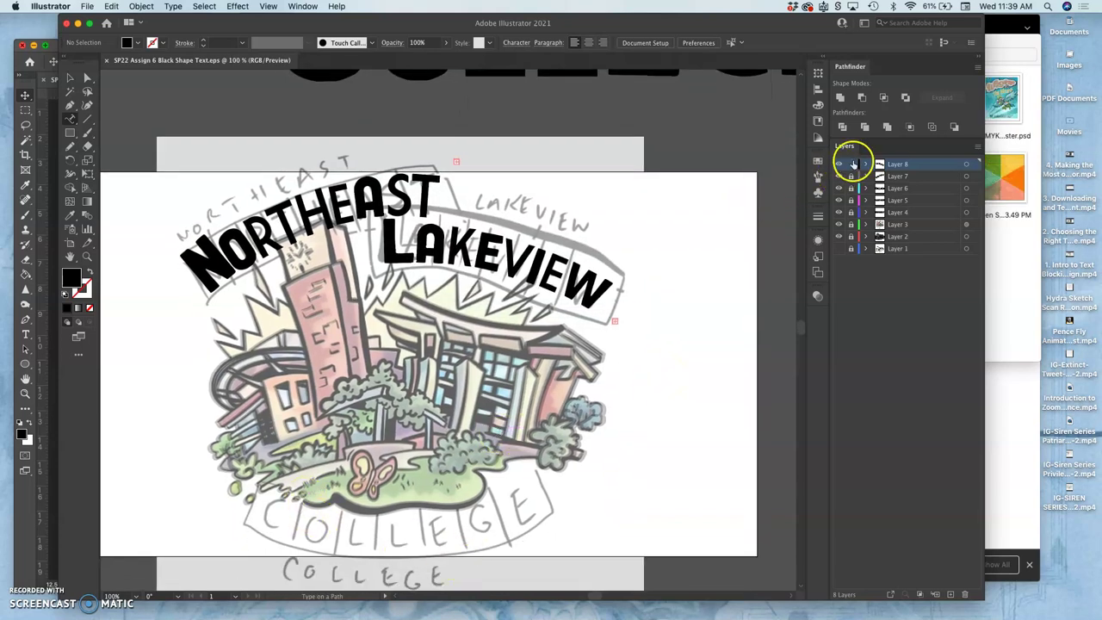
pyautogui.click(950, 594)
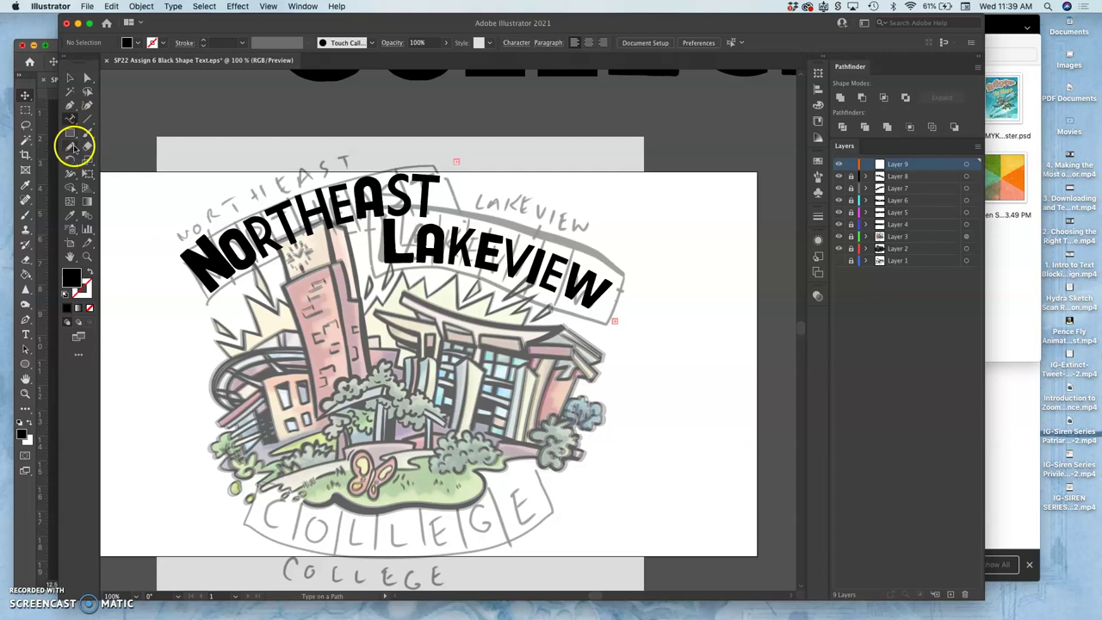
pyautogui.click(70, 146)
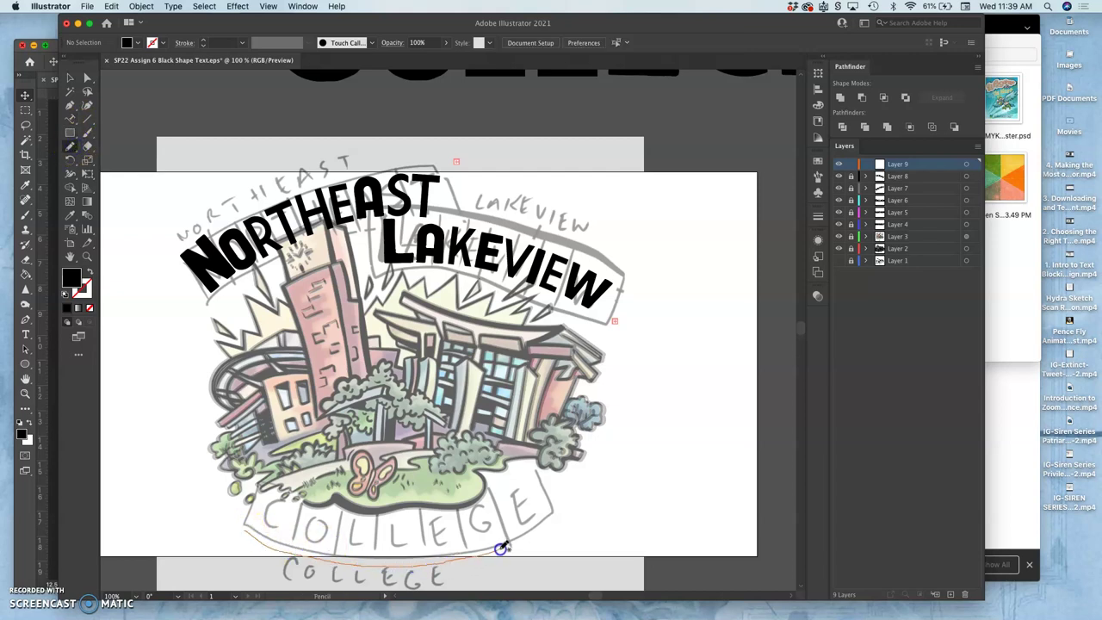
pyautogui.moveTo(501, 548); pyautogui.dragTo(566, 517)
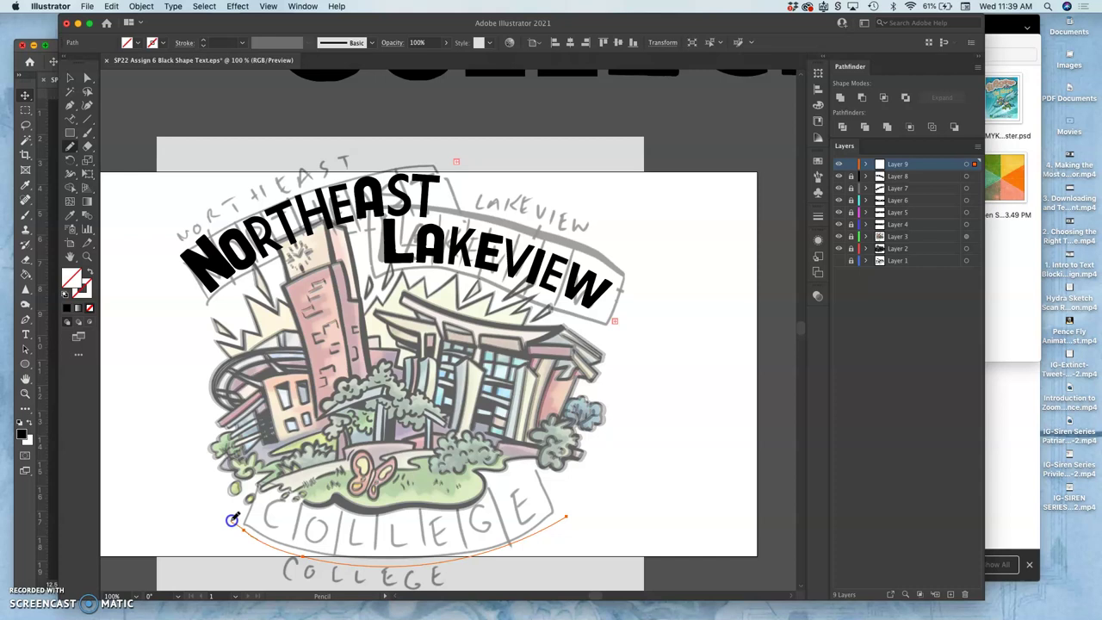
# Lock Layer 9, toggle layer visibility to identify the COLLEGE text layer, and select the large COLLEGE lettering on Layer 6.
pyautogui.scroll(5, 668, 288)
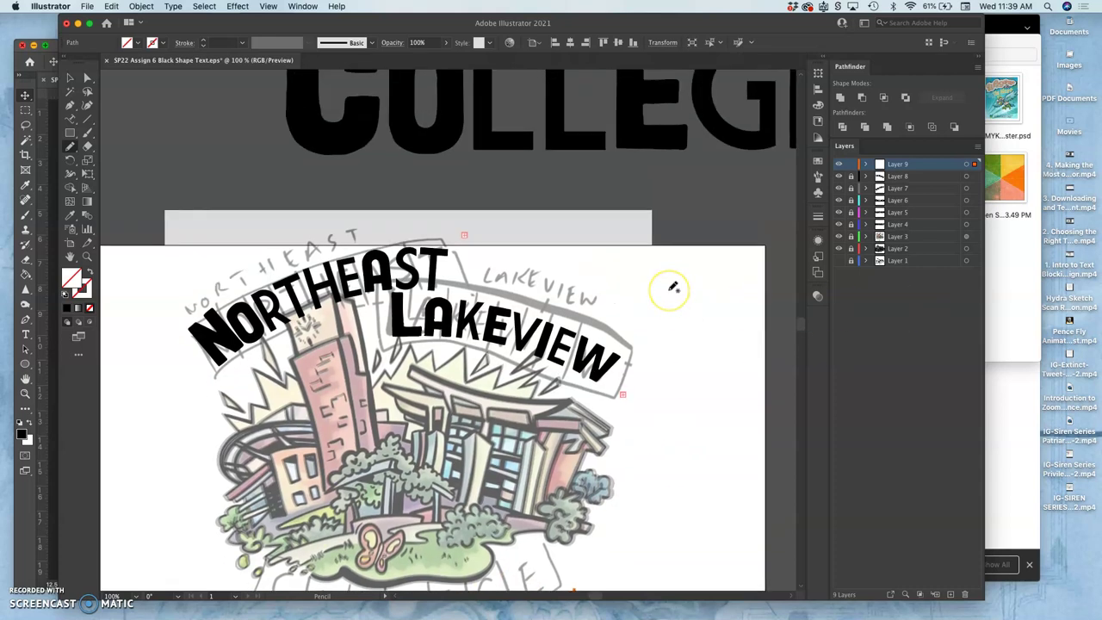
pyautogui.scroll(1, 674, 286)
pyautogui.click(851, 164)
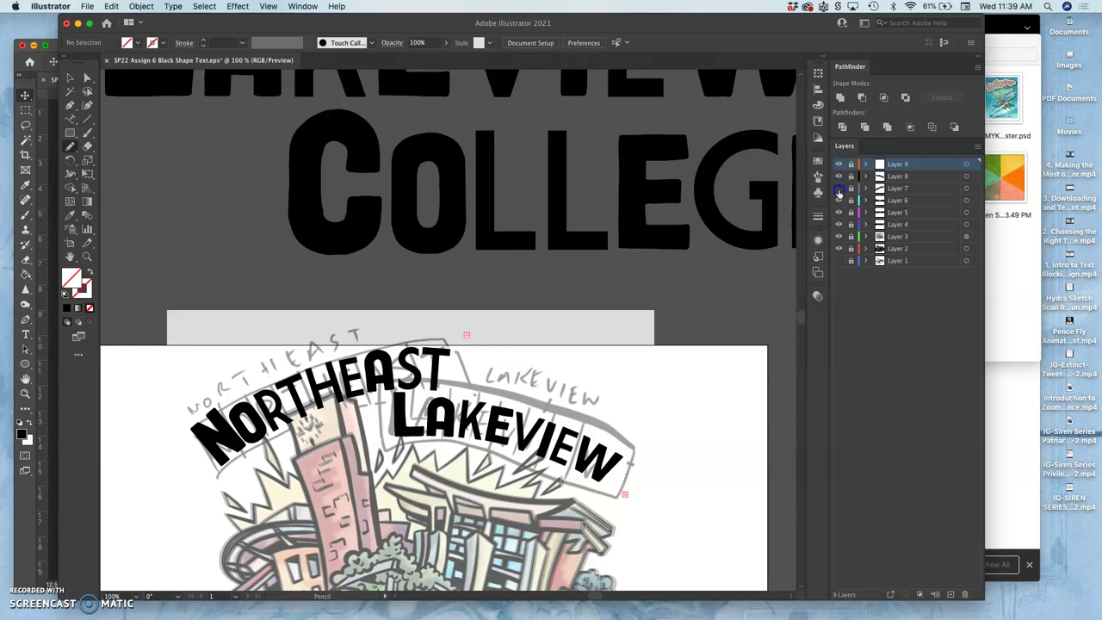
pyautogui.click(839, 188)
pyautogui.click(840, 188)
pyautogui.click(840, 200)
pyautogui.click(839, 200)
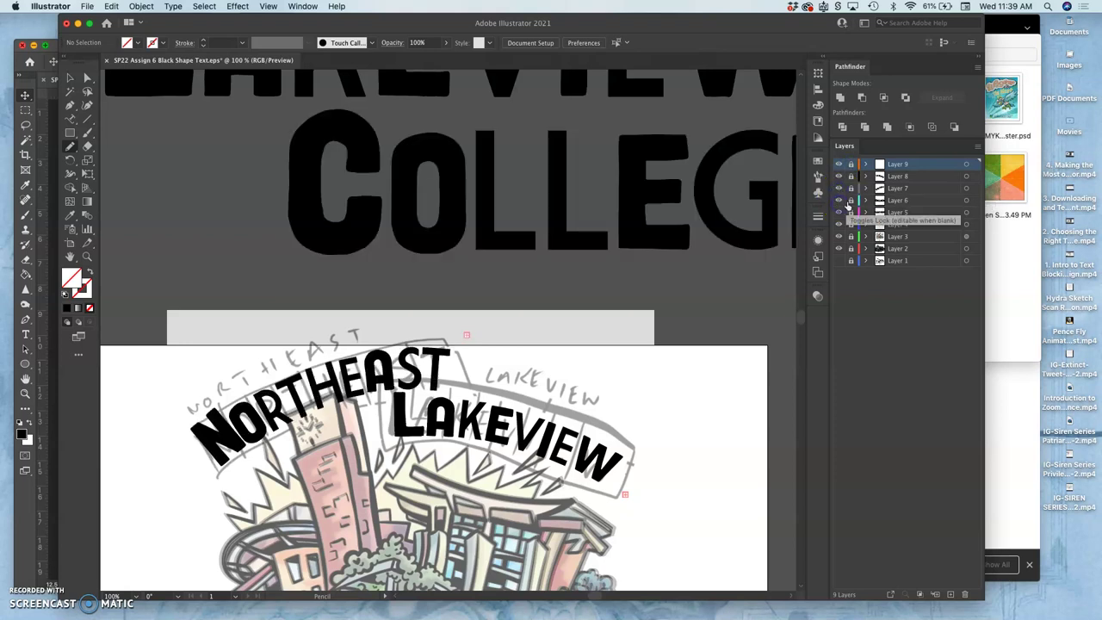
pyautogui.click(966, 200)
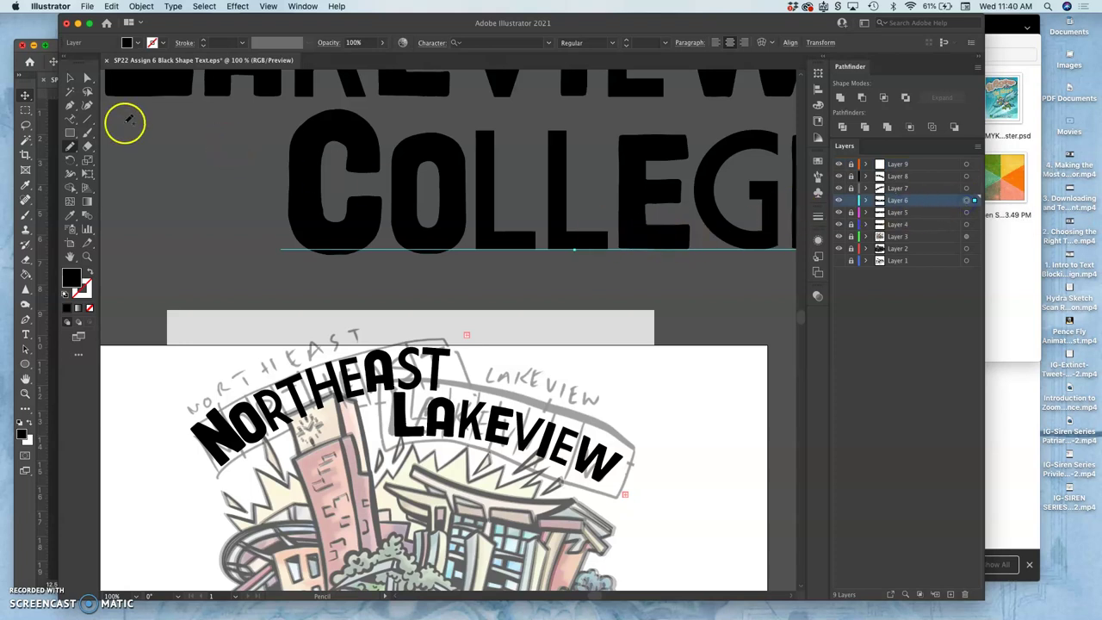